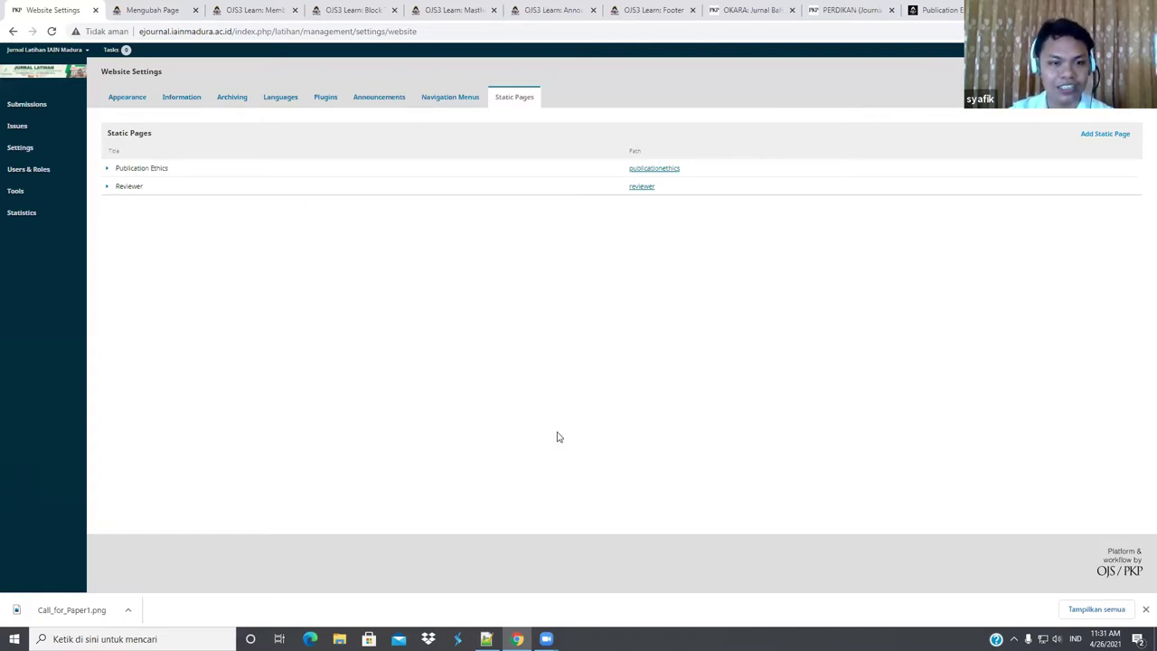
# Open the list of custom blocks managed by the installed Custom Block Manager plugin.
pyautogui.click(325, 101)
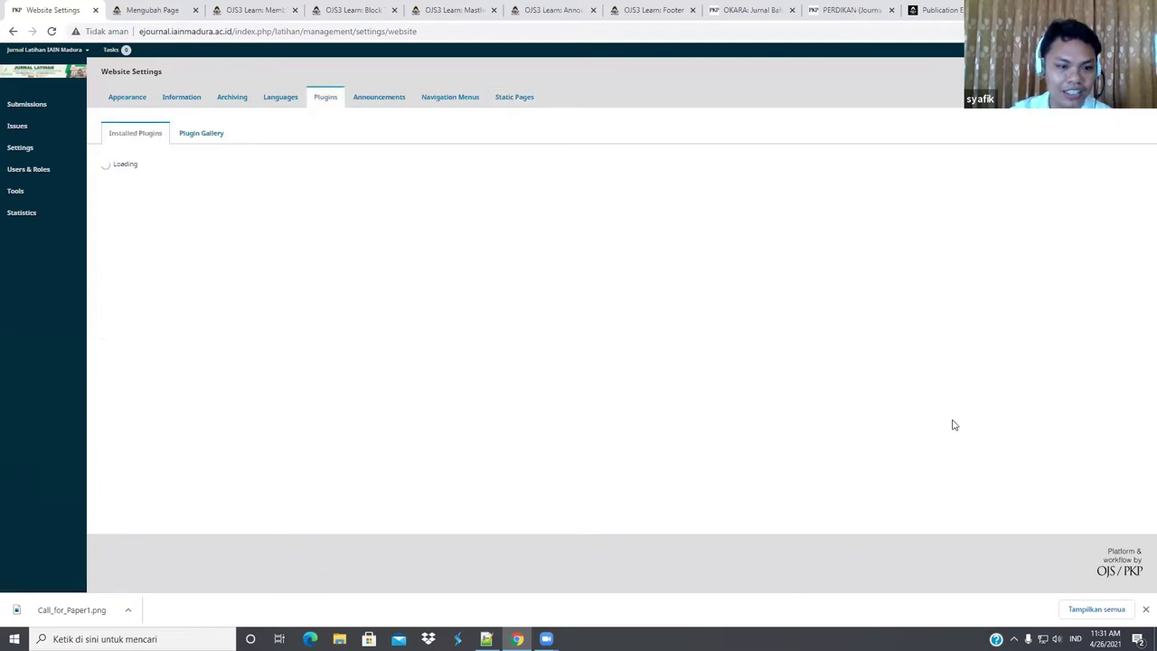
pyautogui.scroll(-3, 952, 424)
pyautogui.scroll(-4, 953, 424)
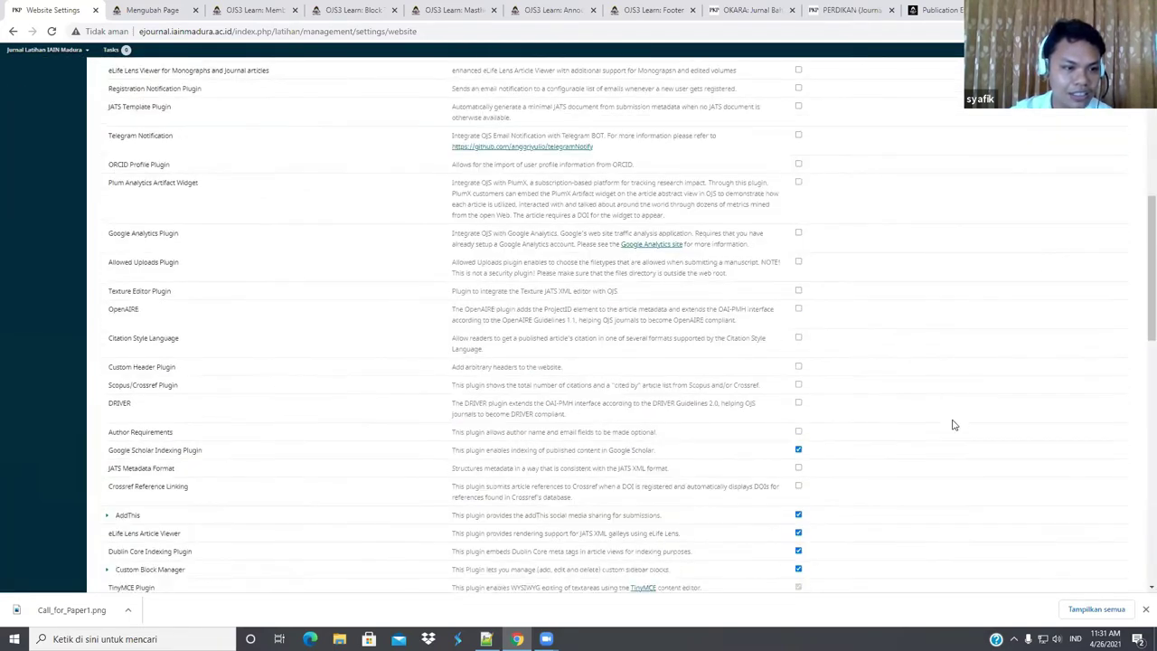
pyautogui.scroll(-3, 953, 424)
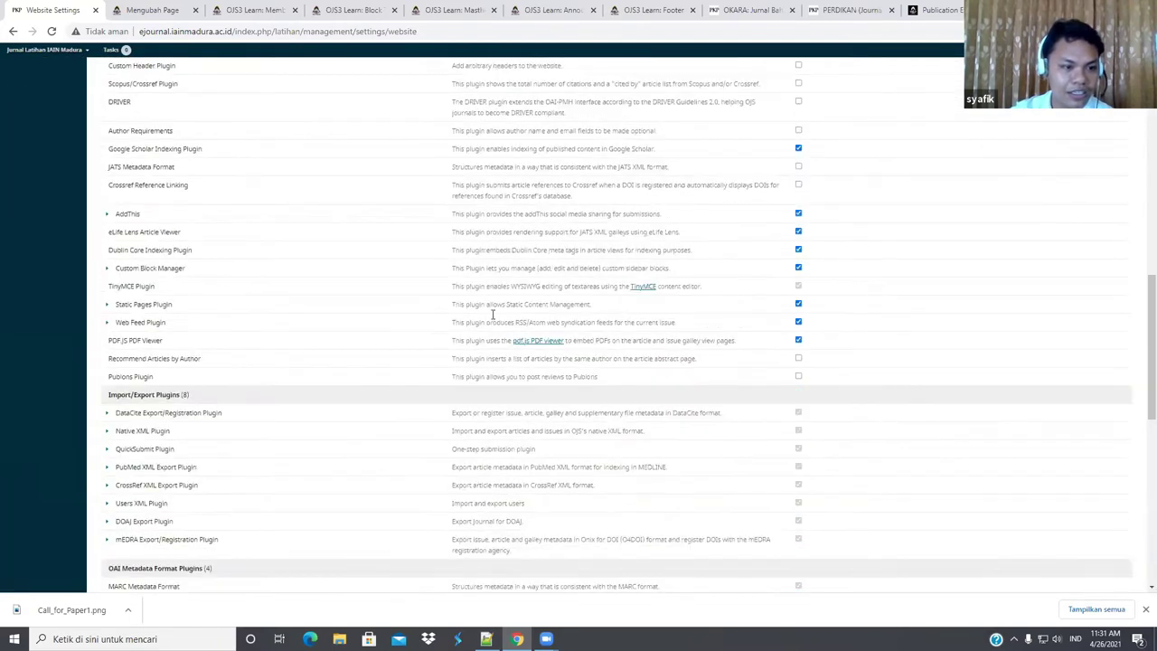
pyautogui.click(107, 267)
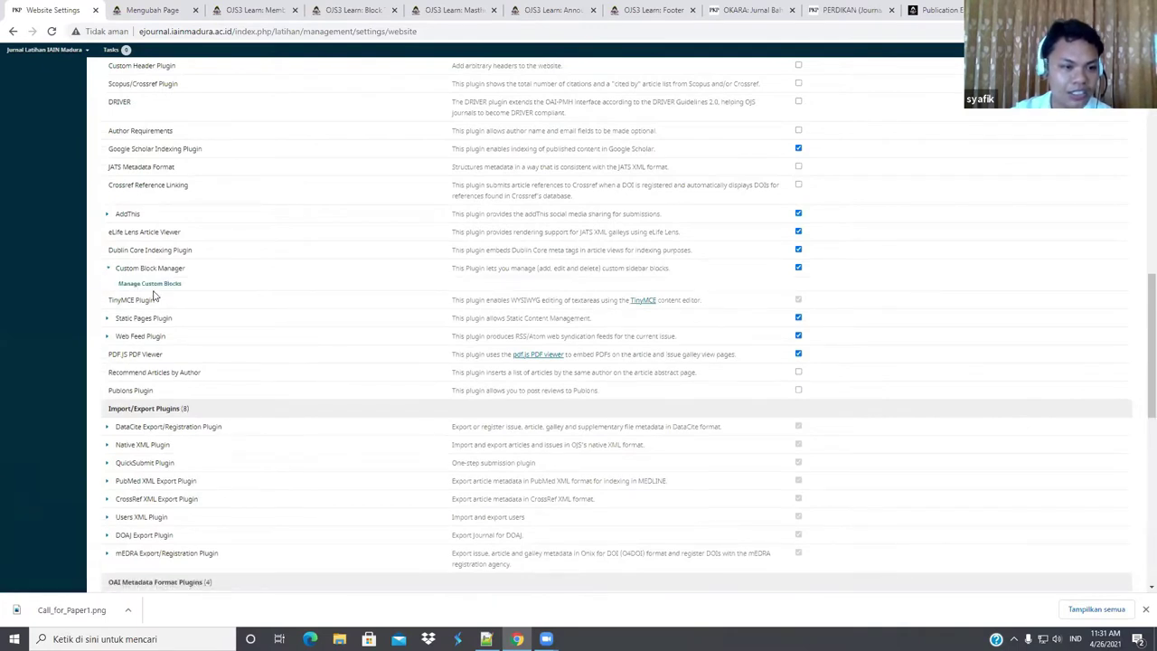
pyautogui.click(145, 283)
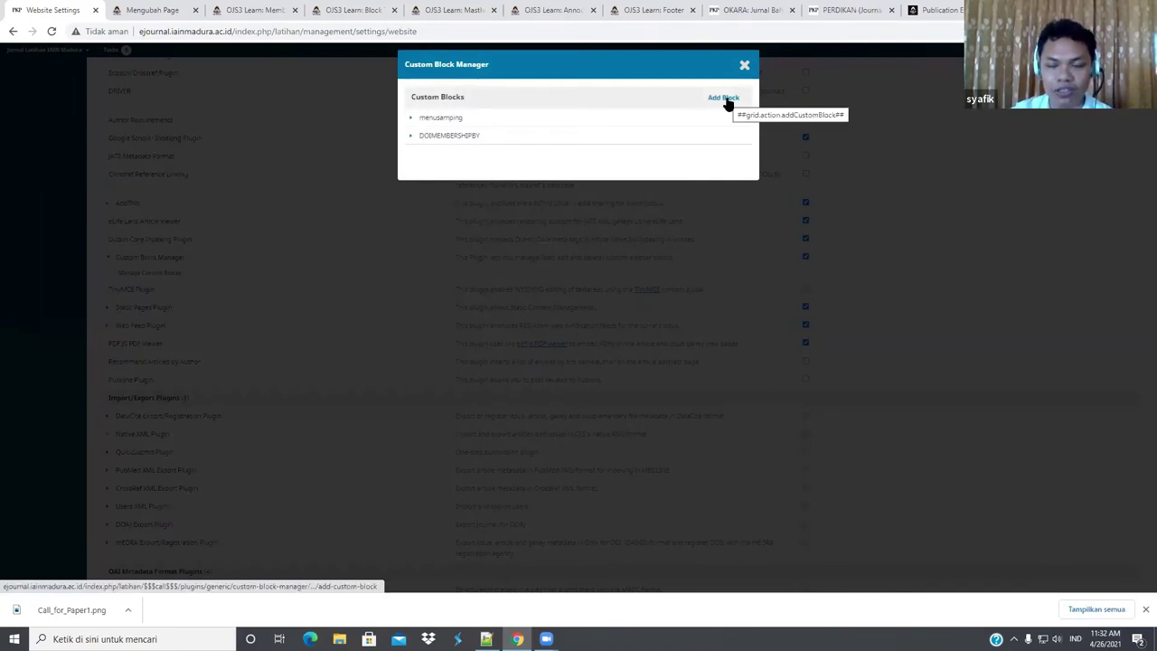
# Add a new custom block and name it "Indexing".
pyautogui.click(726, 97)
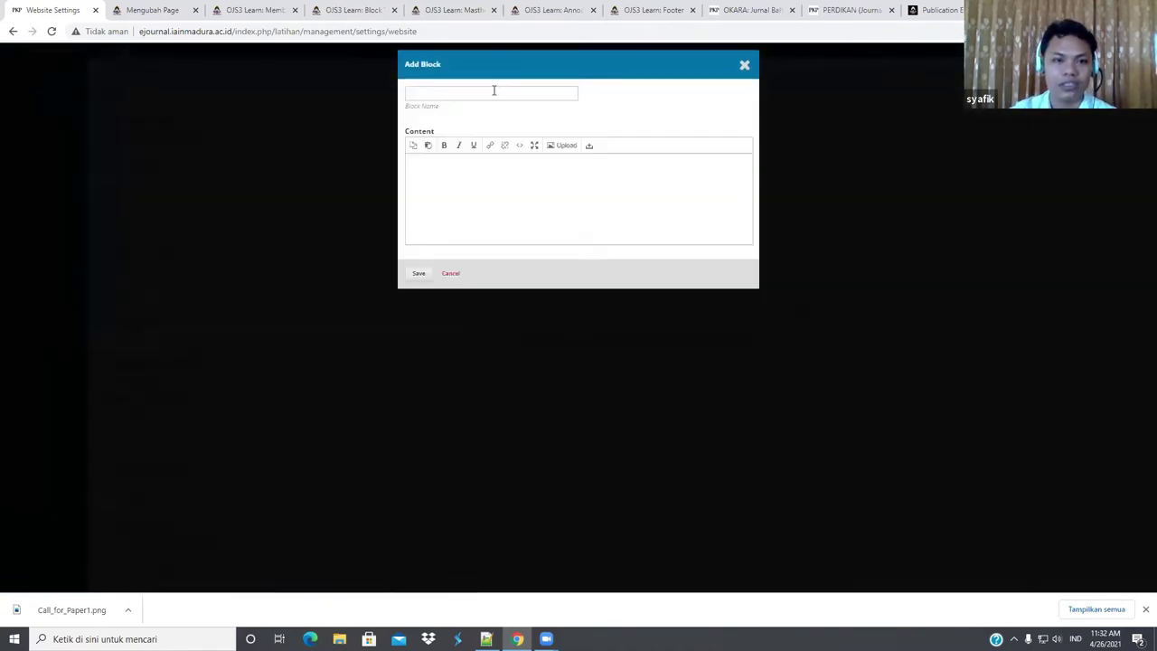
pyautogui.click(494, 90)
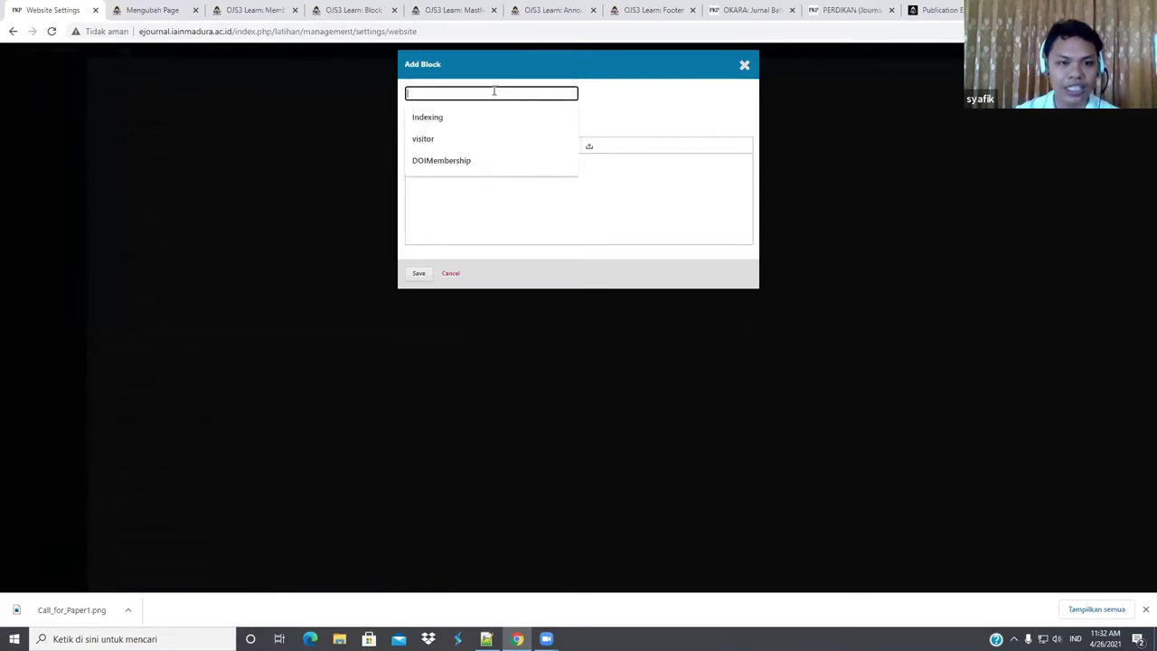
pyautogui.write('I')
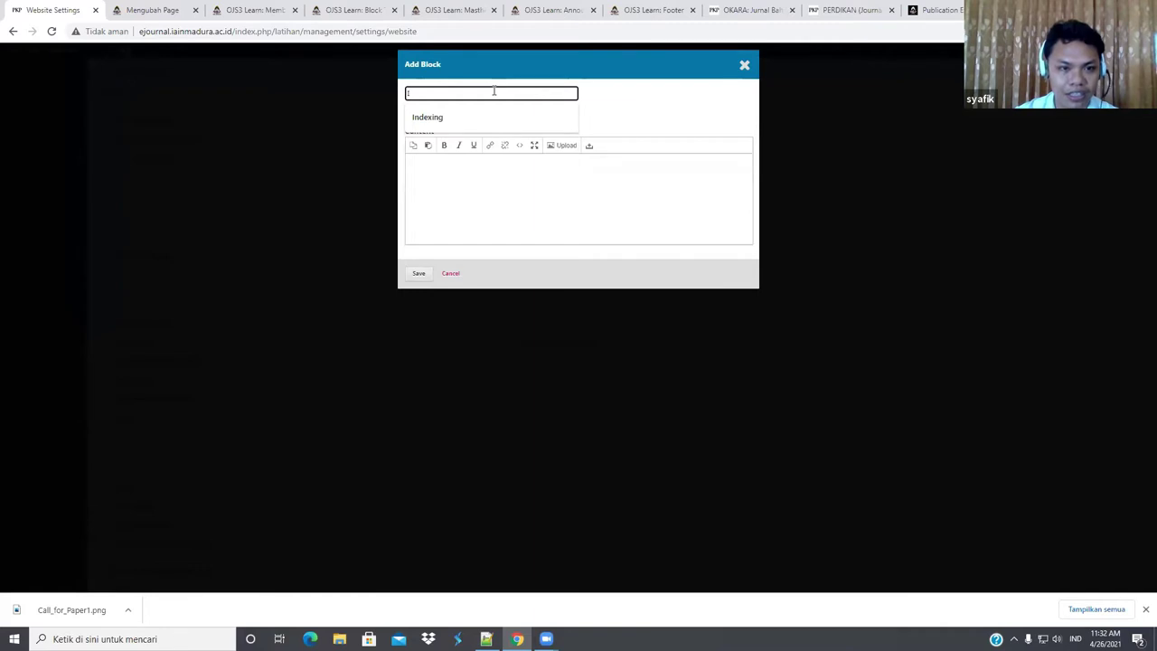
pyautogui.write('ndexing')
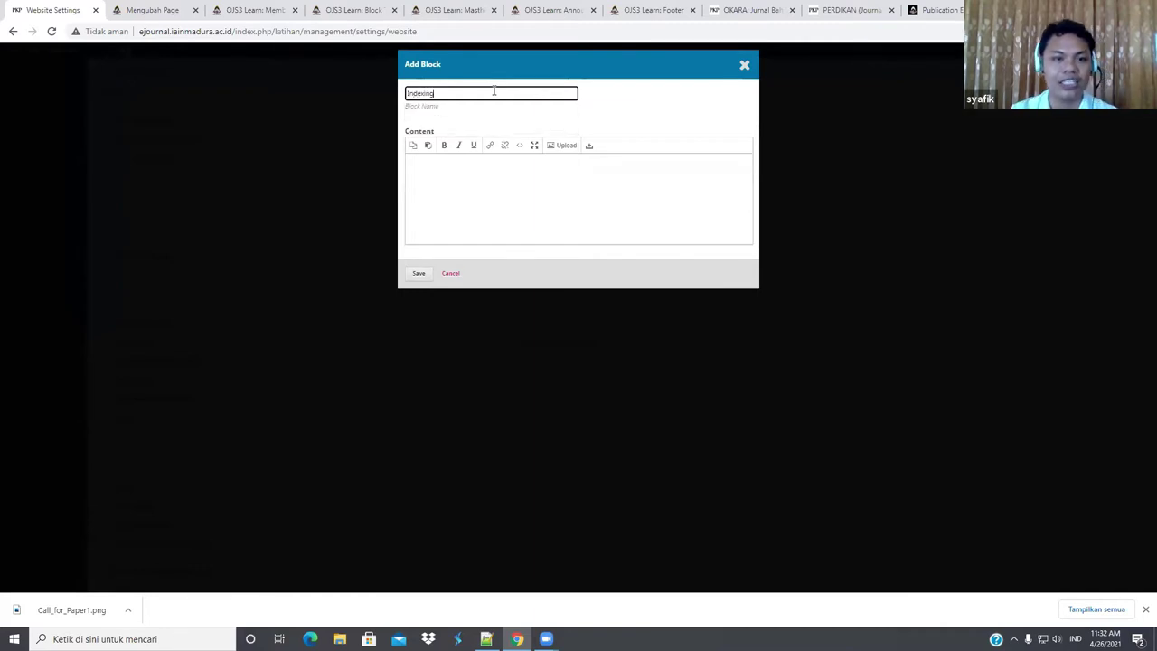
pyautogui.click(551, 174)
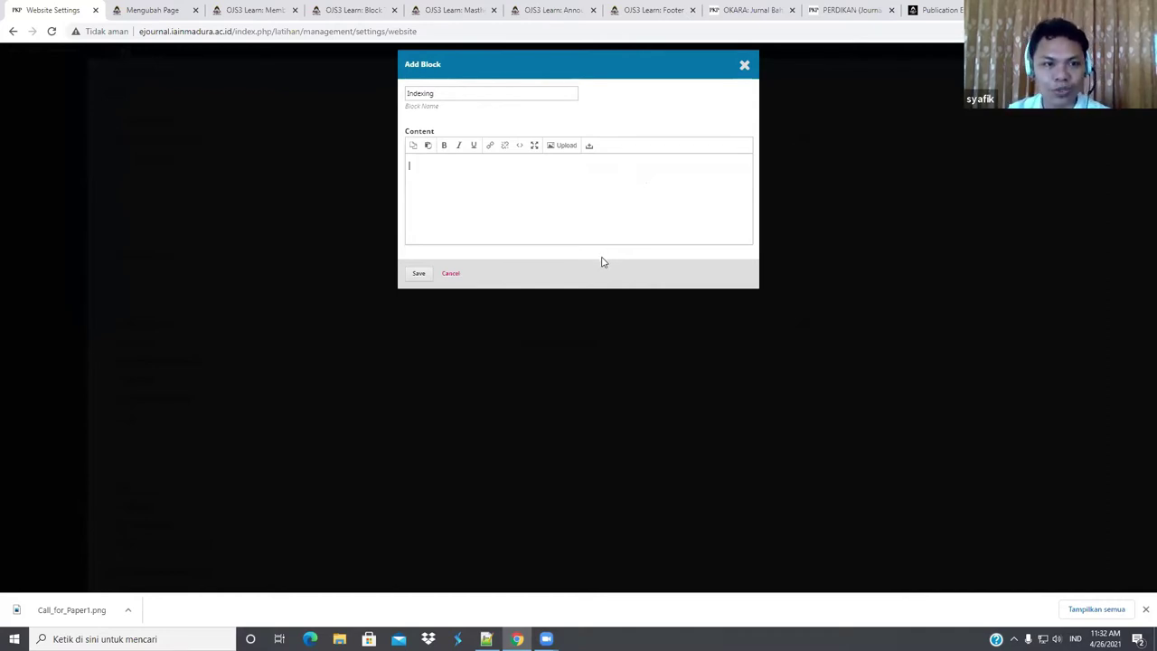
# Copy the full sample HTML code for Indexing from the OJS3 Learn tutorial page about blocks.
pyautogui.click(253, 8)
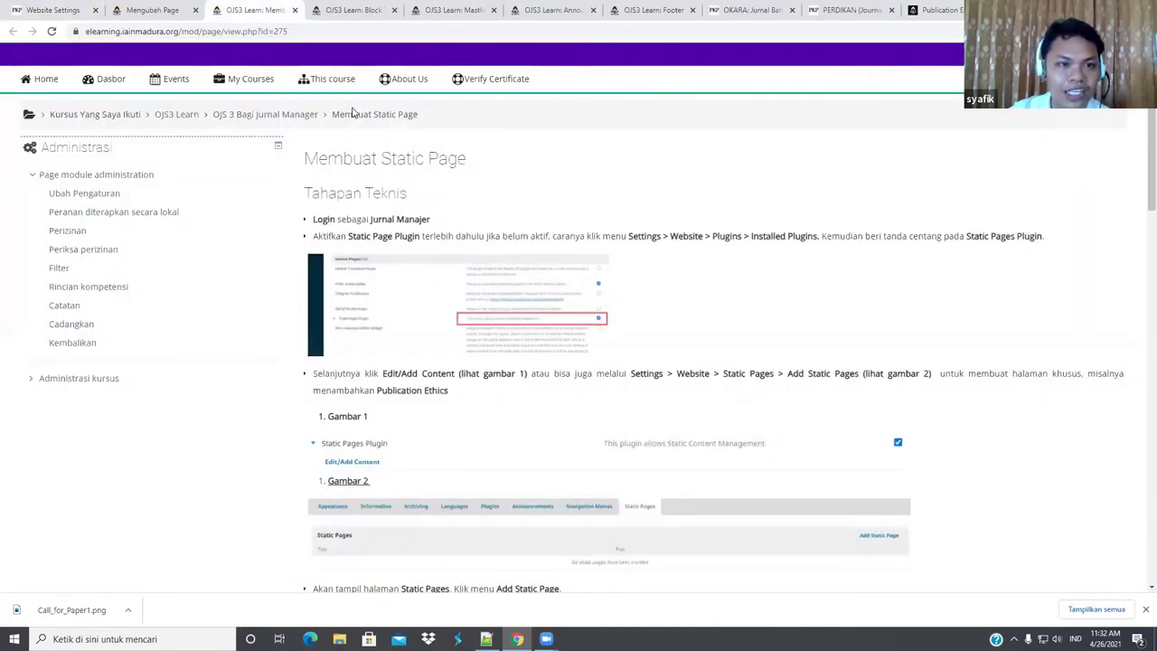
pyautogui.click(375, 10)
pyautogui.scroll(-3, 812, 439)
pyautogui.scroll(-3, 800, 431)
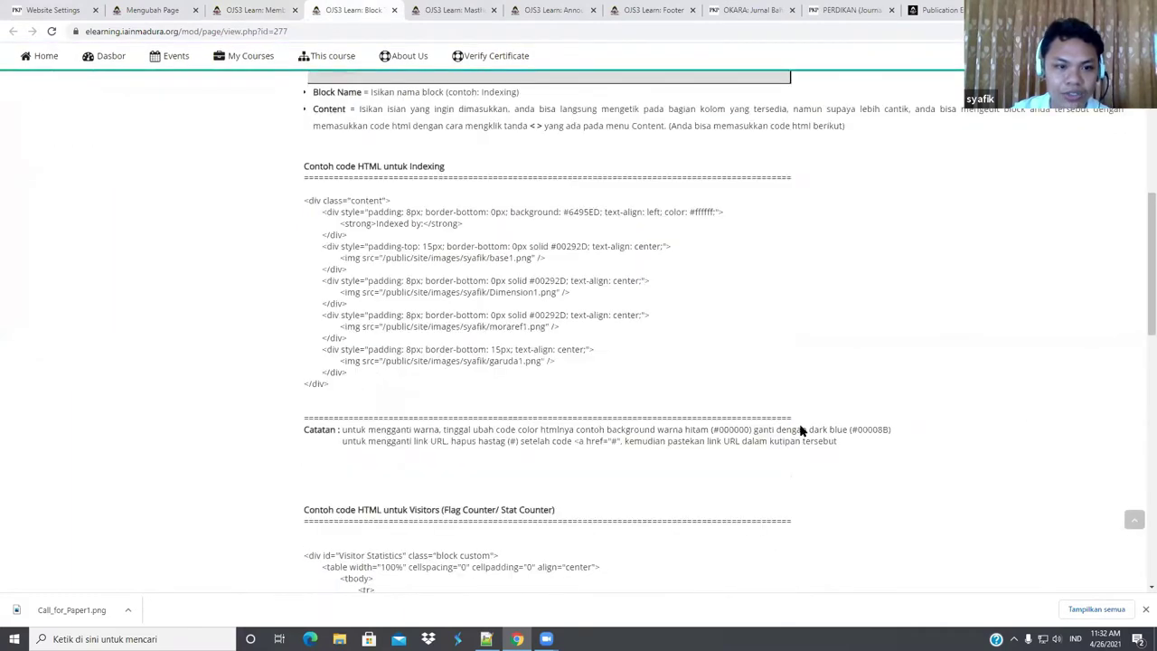
pyautogui.scroll(2, 588, 307)
pyautogui.scroll(-1, 543, 379)
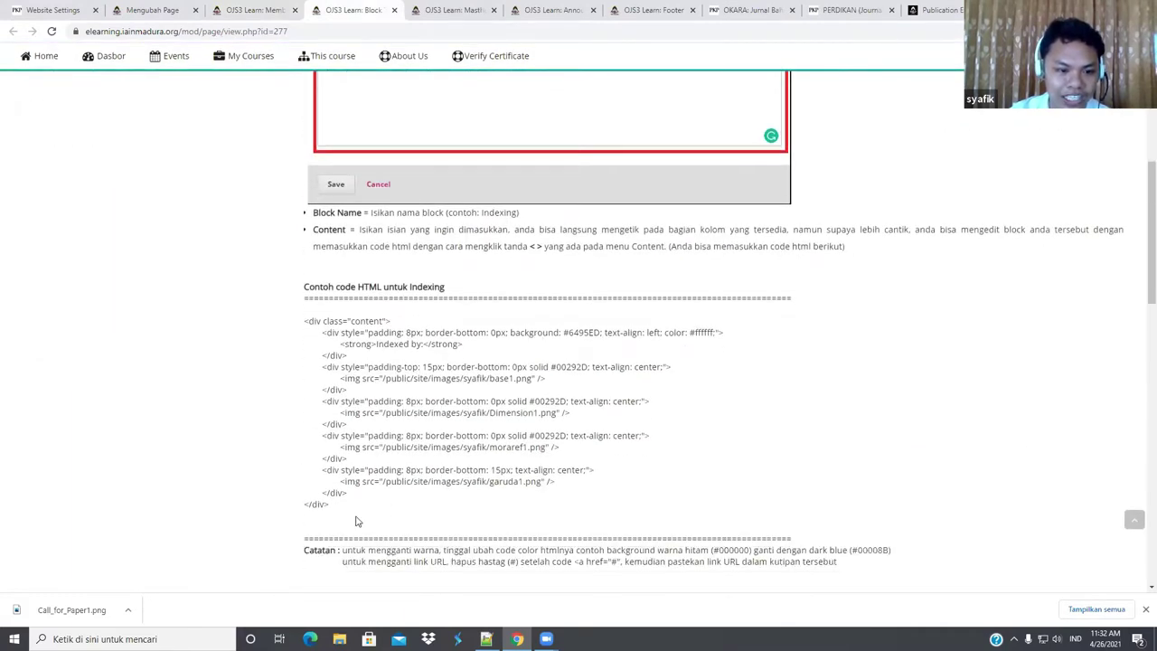
pyautogui.moveTo(328, 504); pyautogui.dragTo(297, 329)
pyautogui.hotkey('ctrl', 'c')
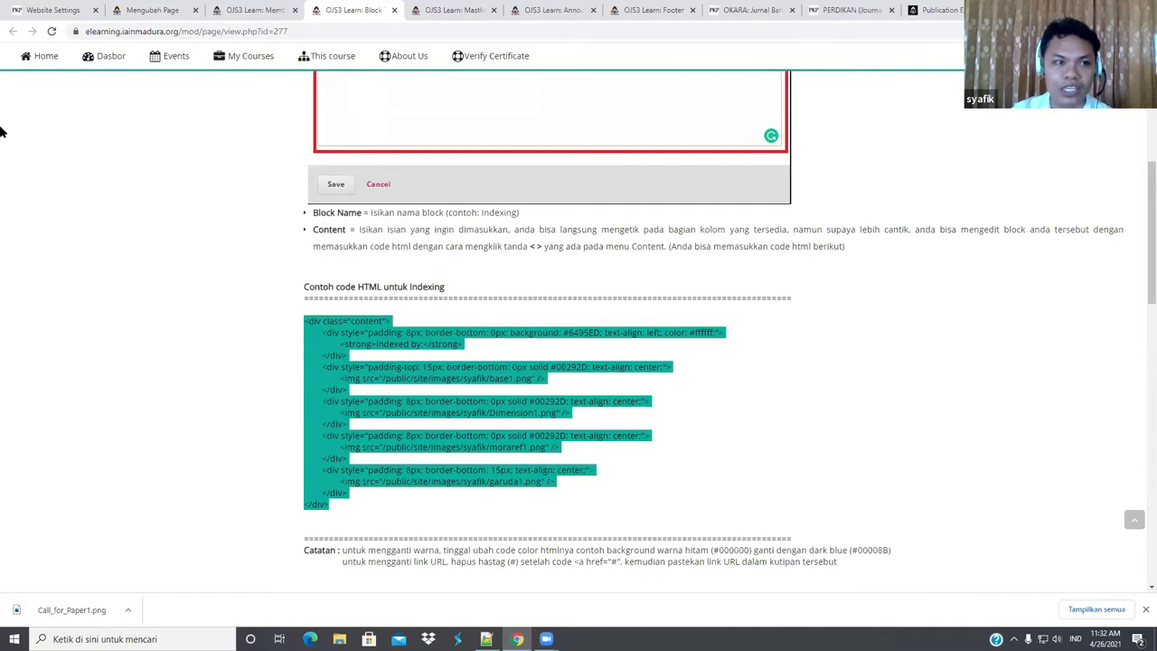
# Insert the copied HTML as the Indexing block's source code, apply it and check the rendered logos.
pyautogui.click(42, 10)
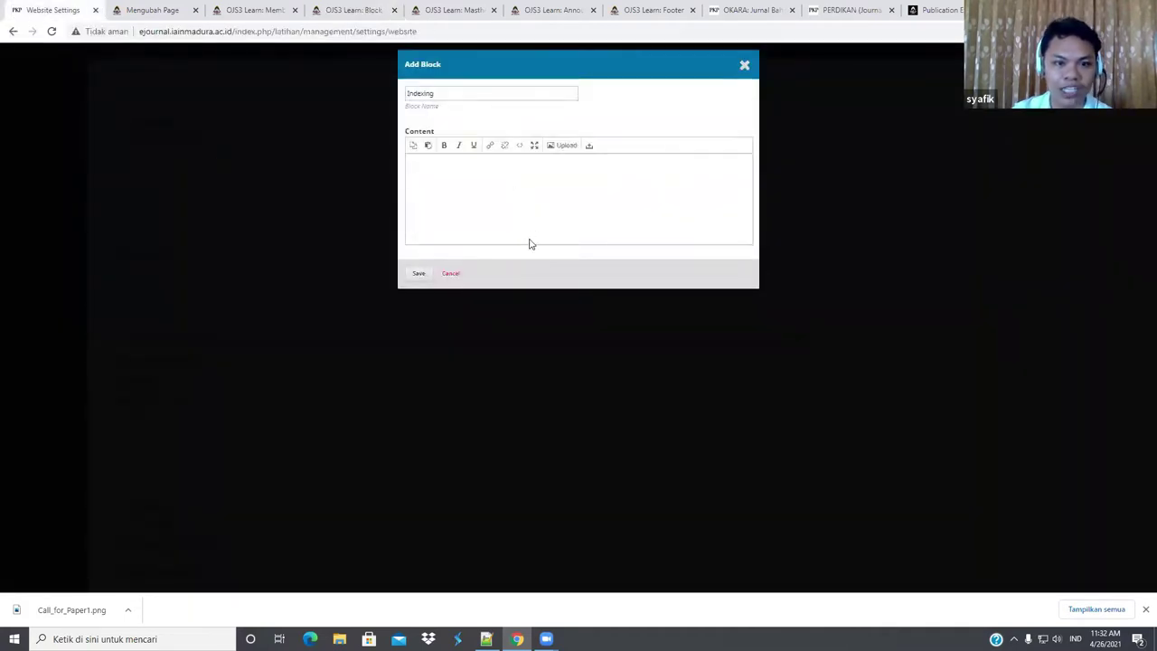
pyautogui.click(526, 194)
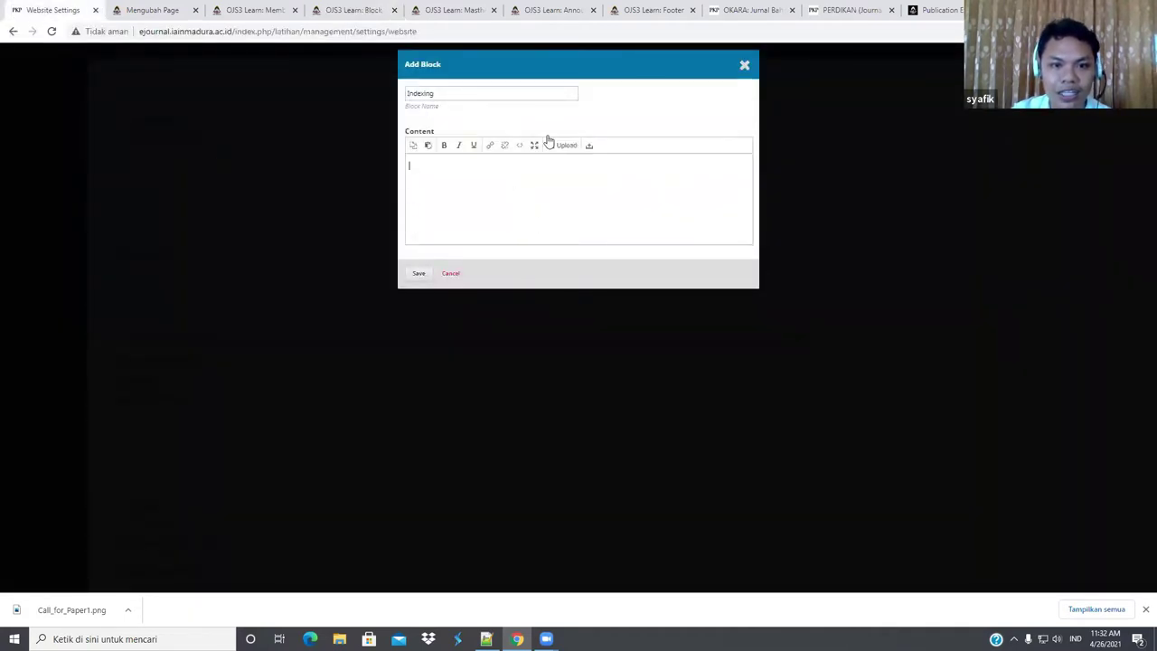
pyautogui.click(521, 146)
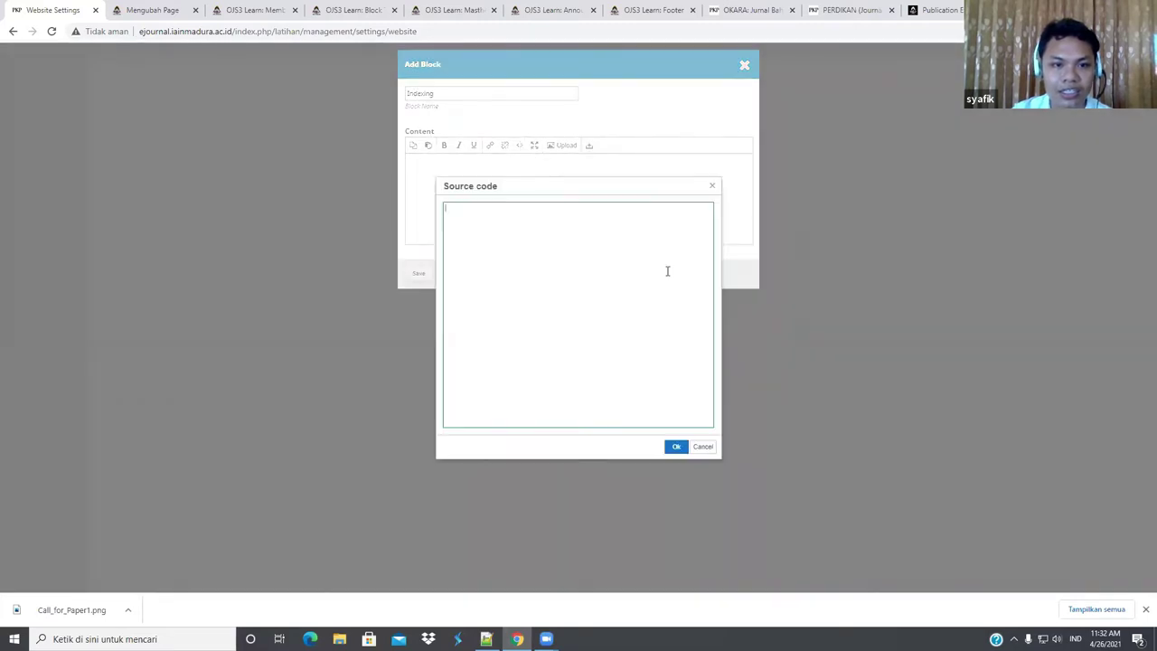
pyautogui.hotkey('ctrl', 'v')
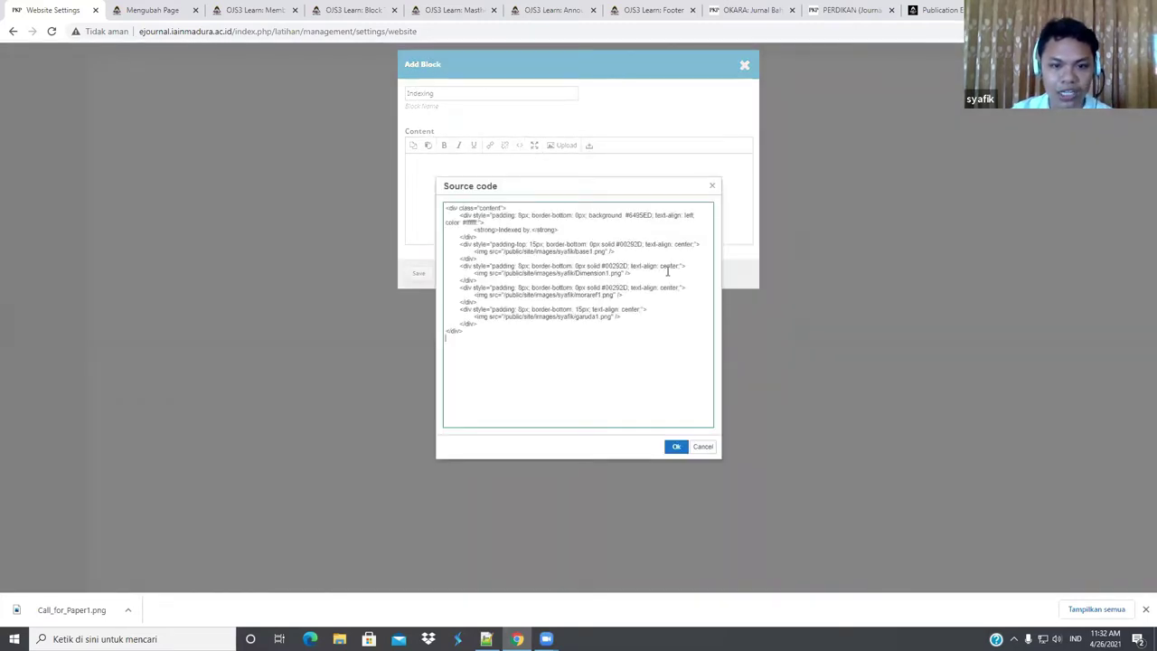
pyautogui.click(676, 449)
pyautogui.moveTo(639, 64); pyautogui.dragTo(717, 118)
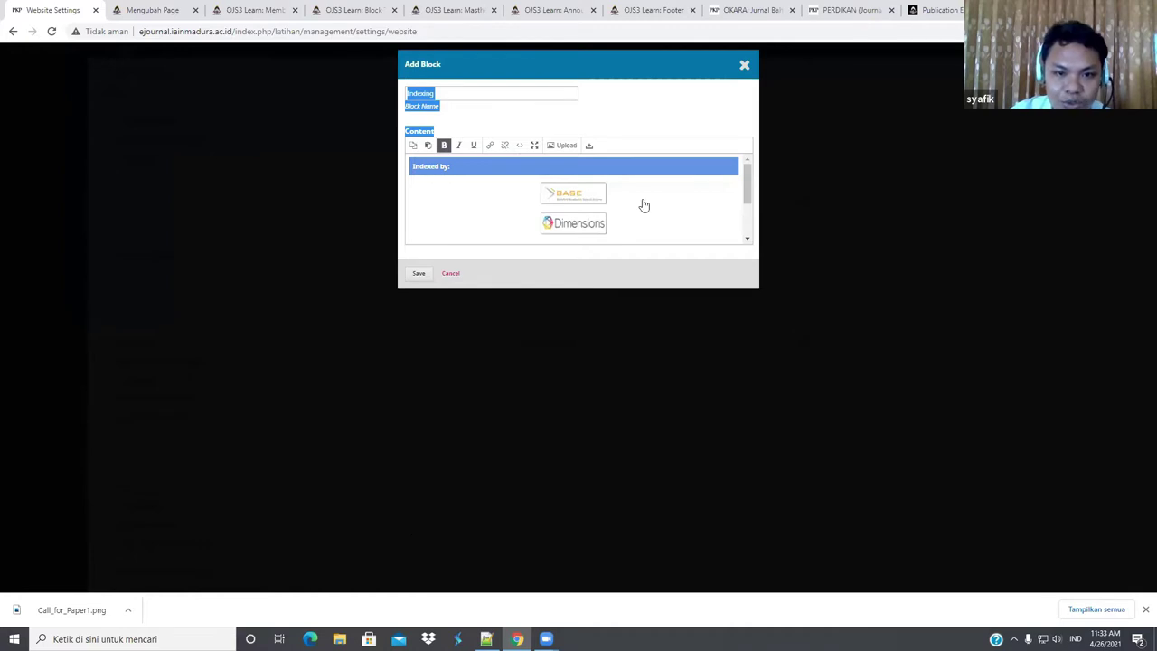
pyautogui.scroll(-3, 647, 206)
pyautogui.scroll(2, 655, 211)
pyautogui.scroll(1, 656, 211)
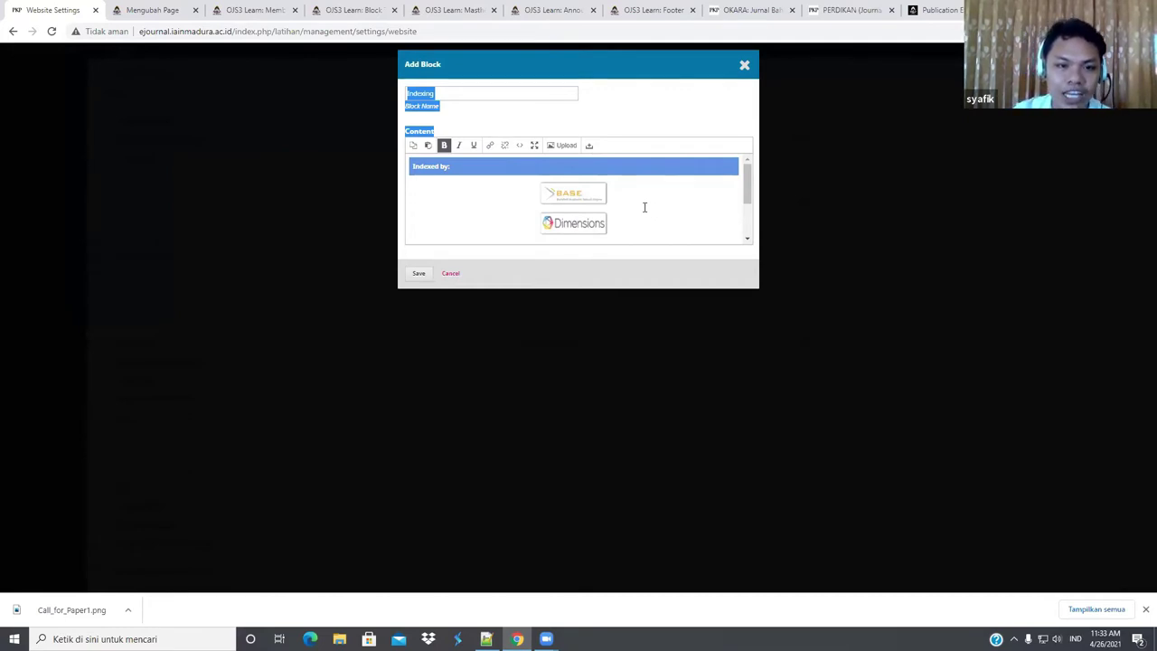
# Select the "Indexed by:" header's background colour in the block source, then search Google for "code warna ungu html" and copy #BF00FF.
pyautogui.click(519, 147)
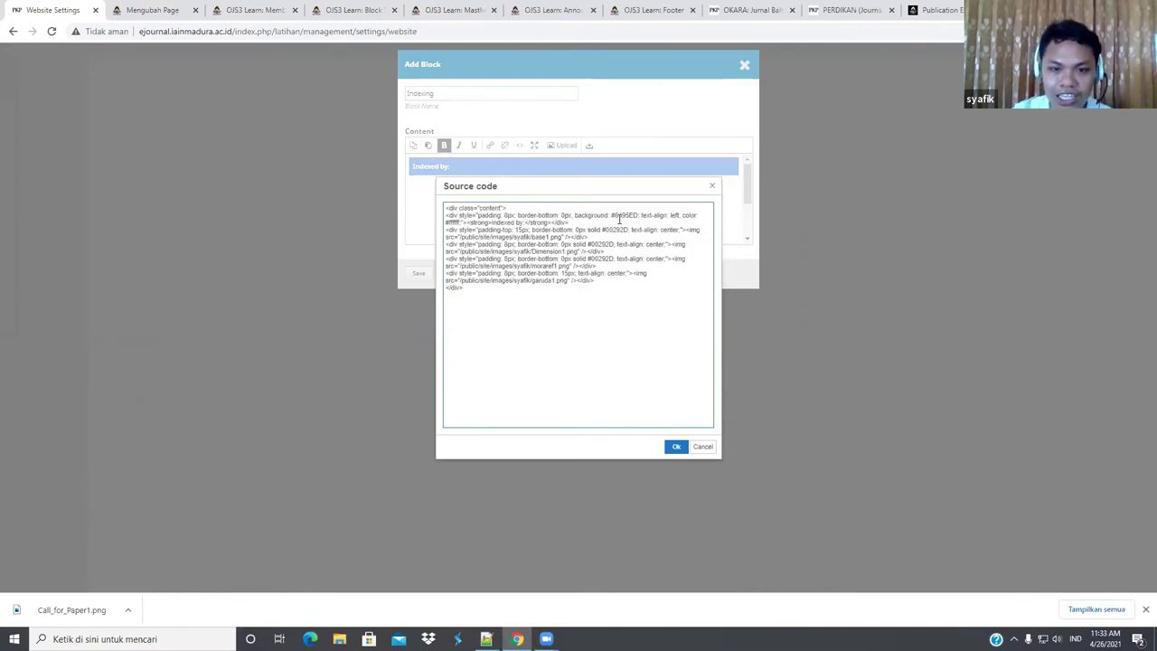
pyautogui.moveTo(612, 215); pyautogui.dragTo(638, 215)
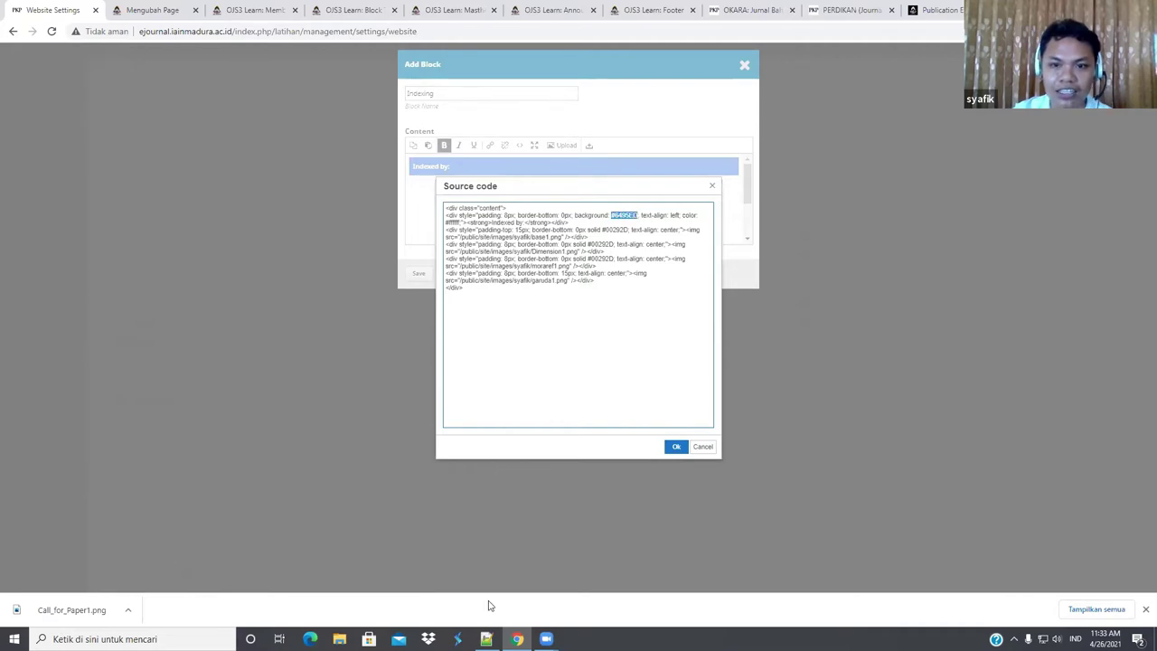
pyautogui.click(940, 10)
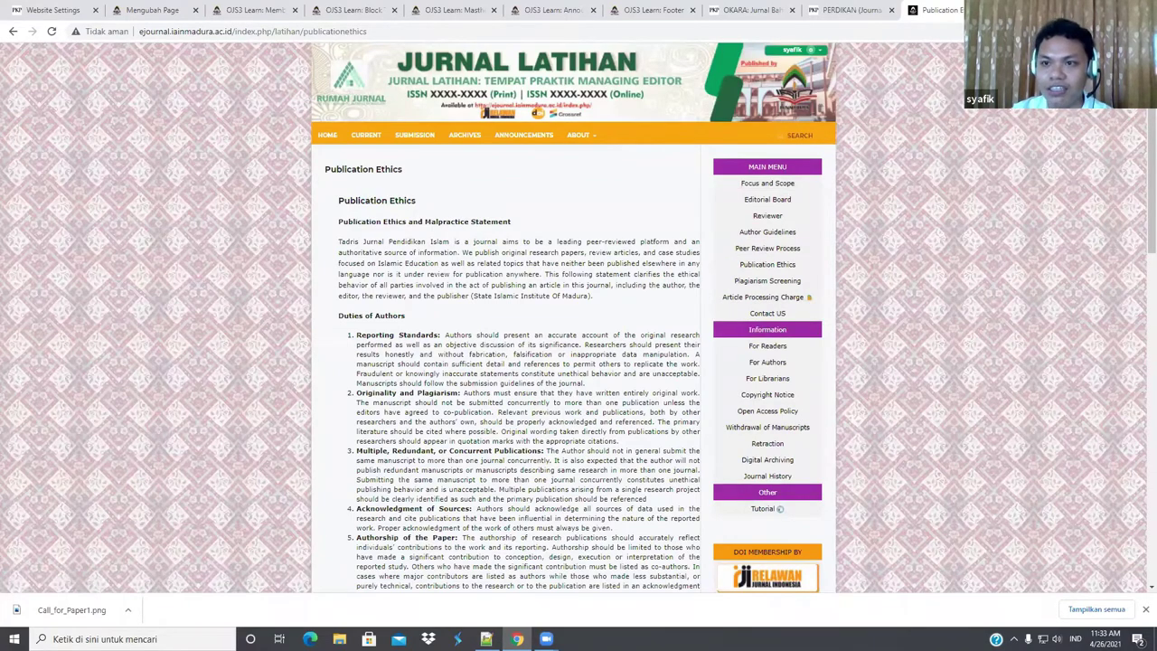
pyautogui.hotkey('ctrl', 't')
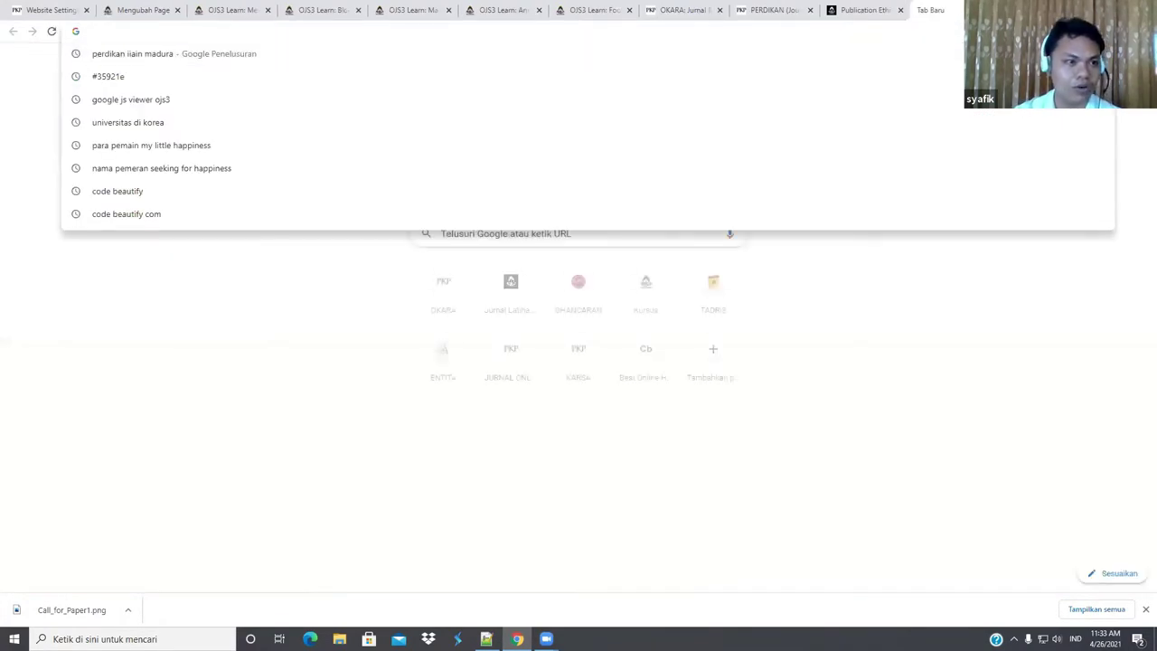
pyautogui.write('code war')
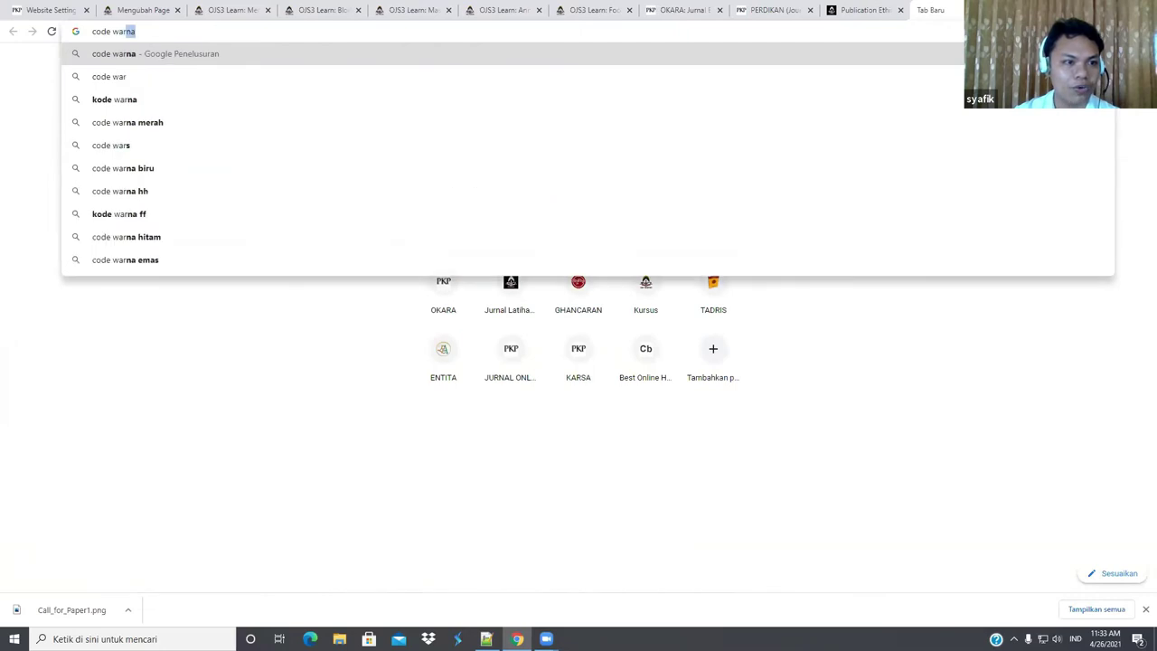
pyautogui.write('na ungu html')
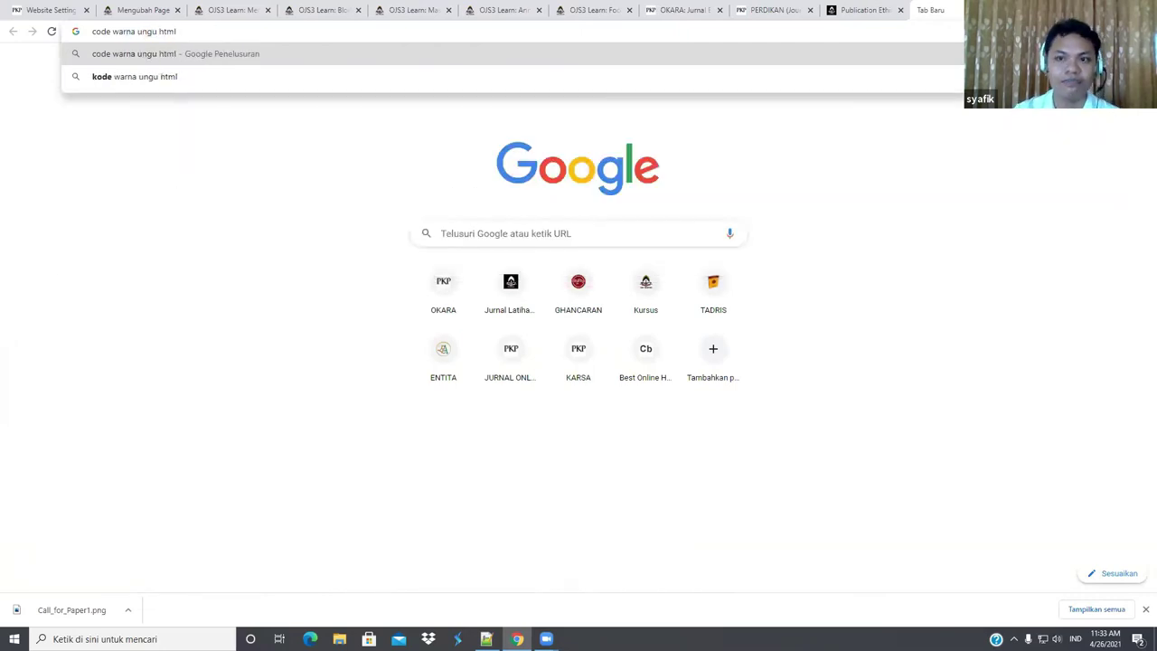
pyautogui.press('Return')
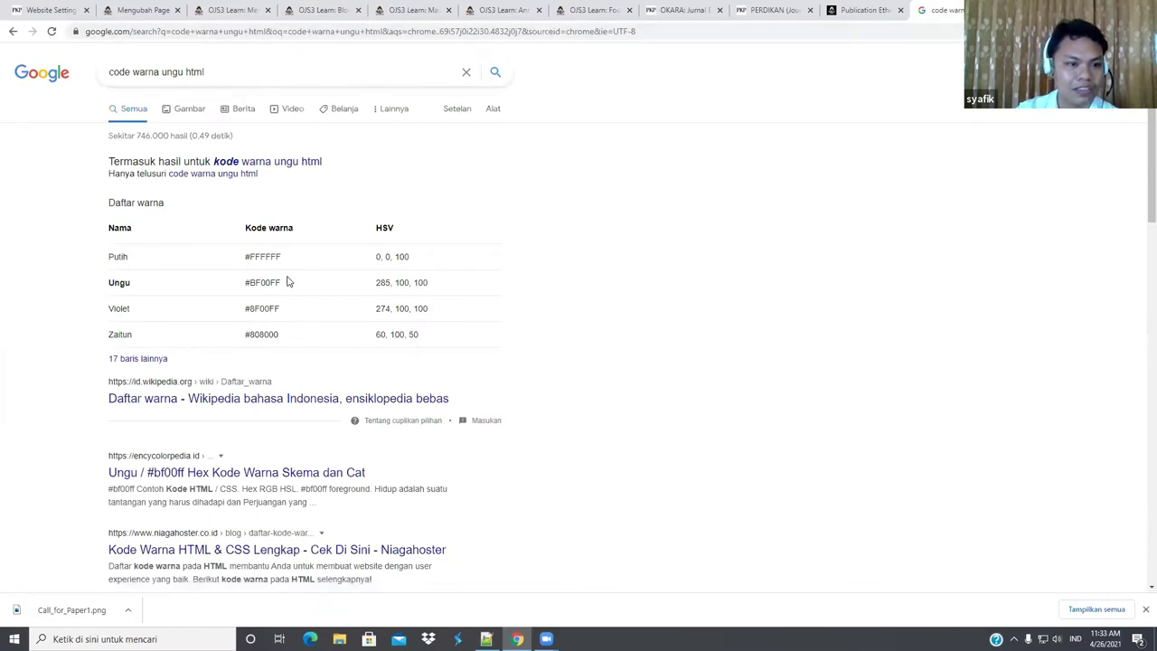
pyautogui.tripleClick(243, 287)
pyautogui.hotkey('ctrl', 'c')
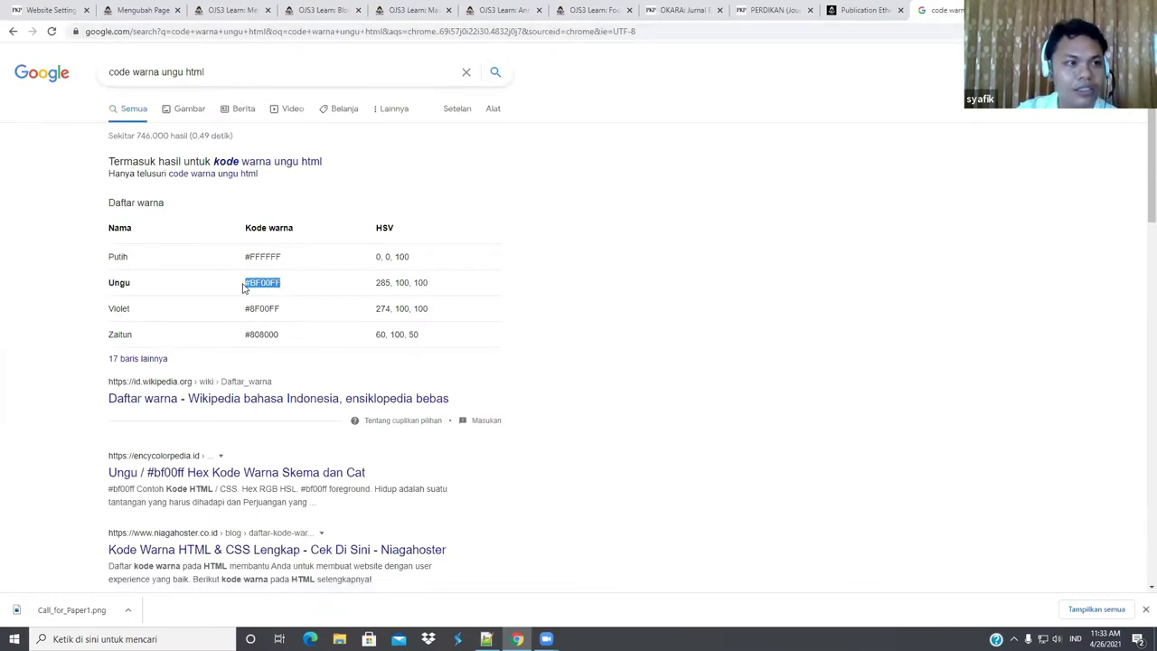
# Replace the "Indexed by:" header's background colour with #BF00FF in the source code, apply it and check the block preview.
pyautogui.click(45, 9)
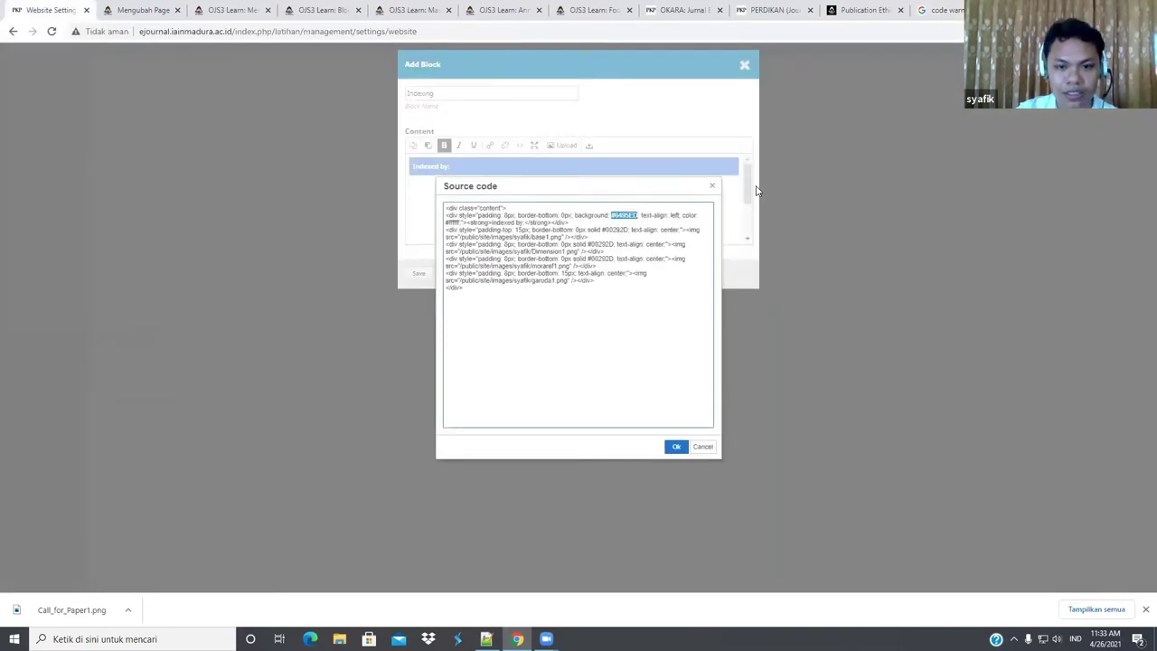
pyautogui.hotkey('ctrl', 'v')
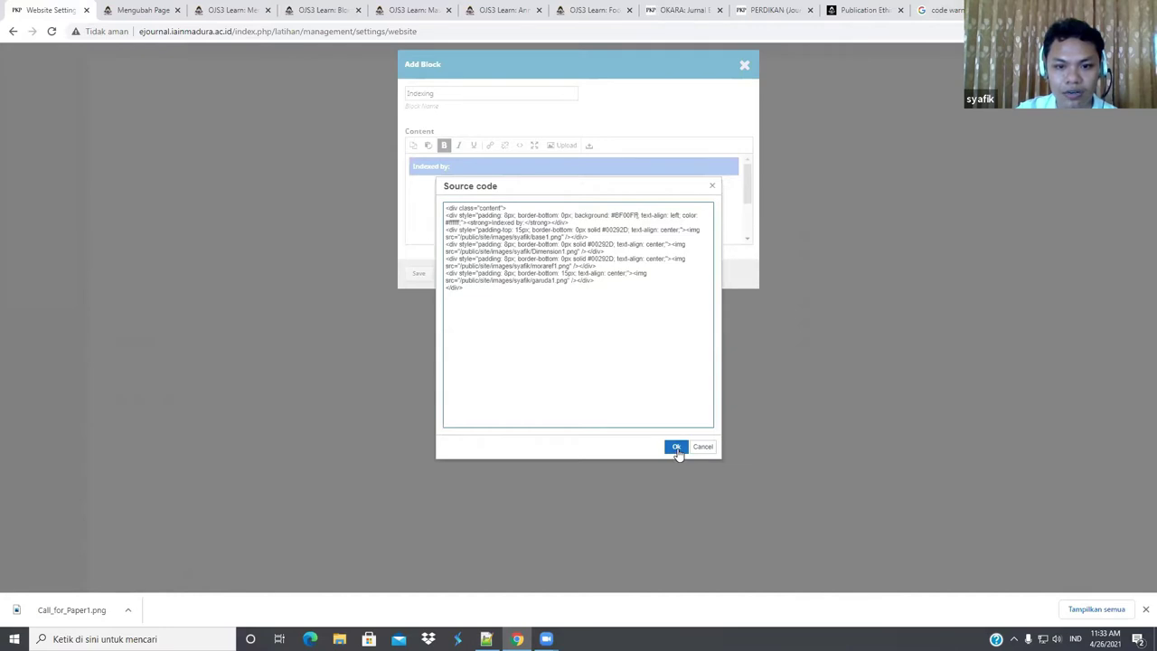
pyautogui.click(676, 446)
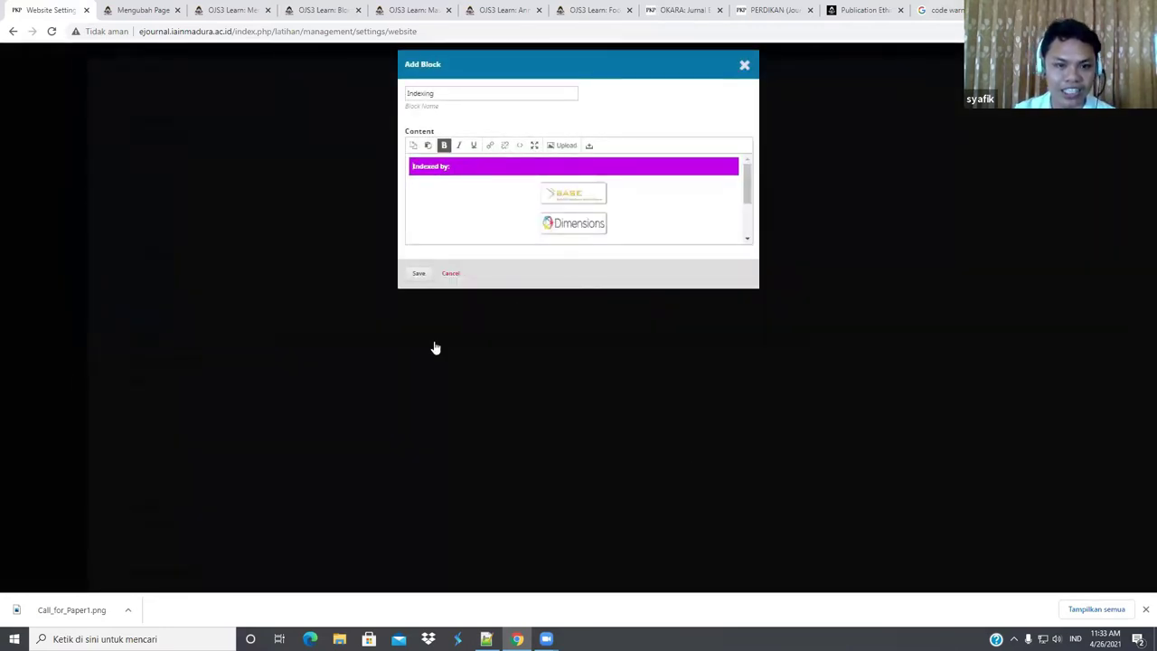
pyautogui.scroll(-1, 661, 212)
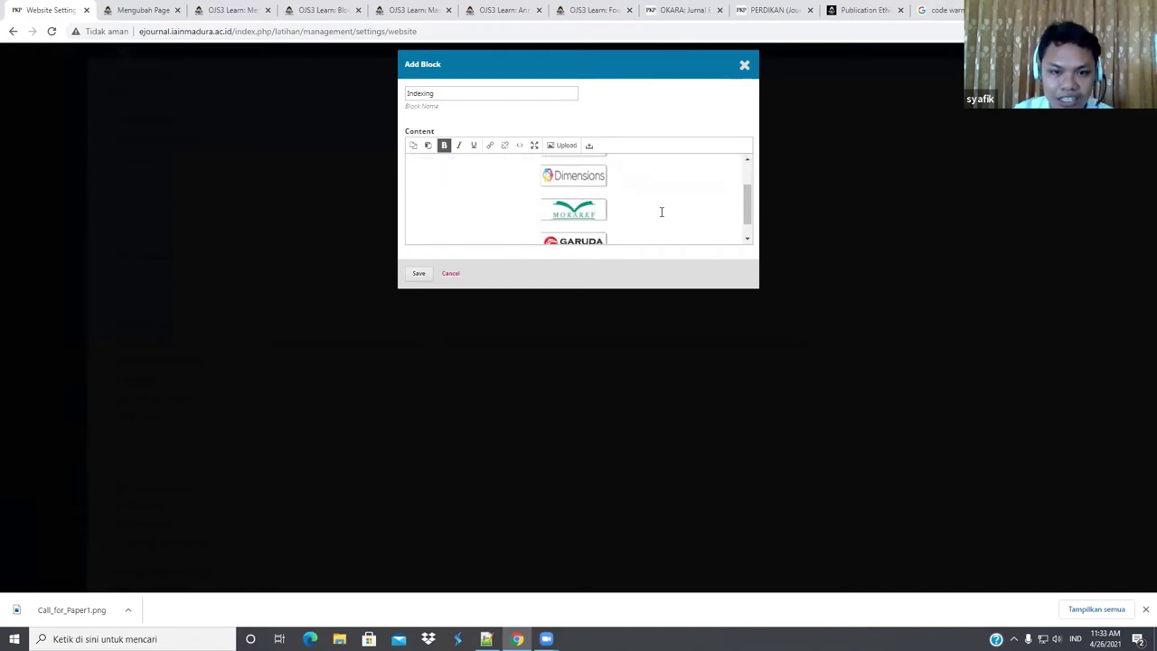
pyautogui.scroll(2, 633, 213)
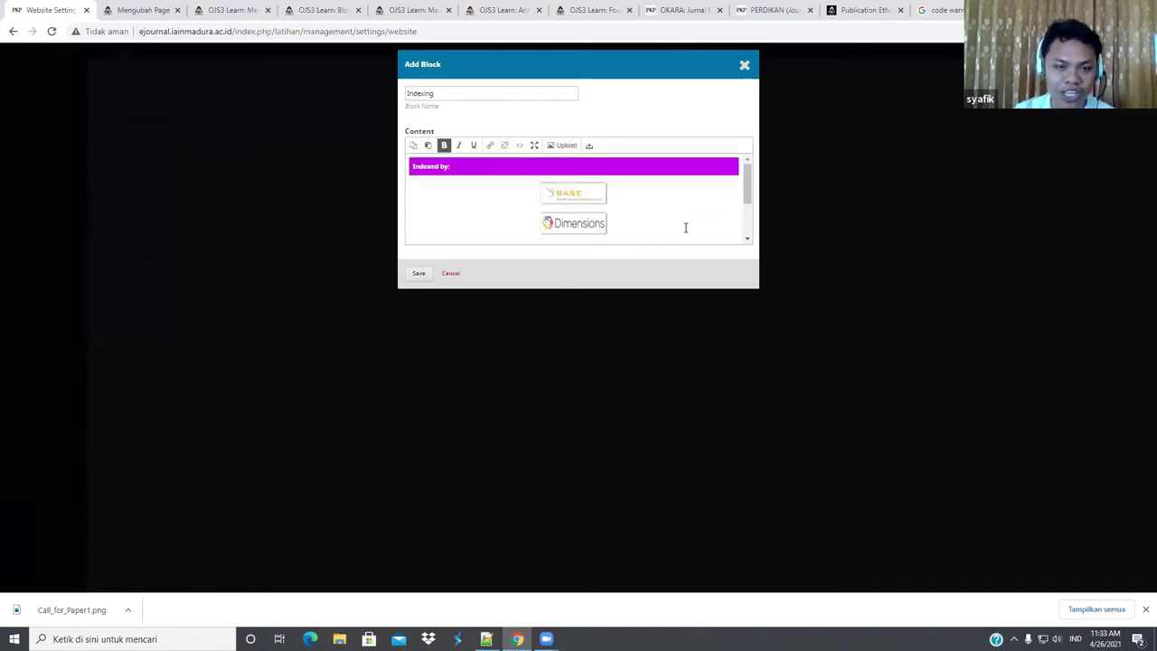
# Add background-color: #020202; to the style of the BASE logo's div in the block source and apply it.
pyautogui.click(521, 147)
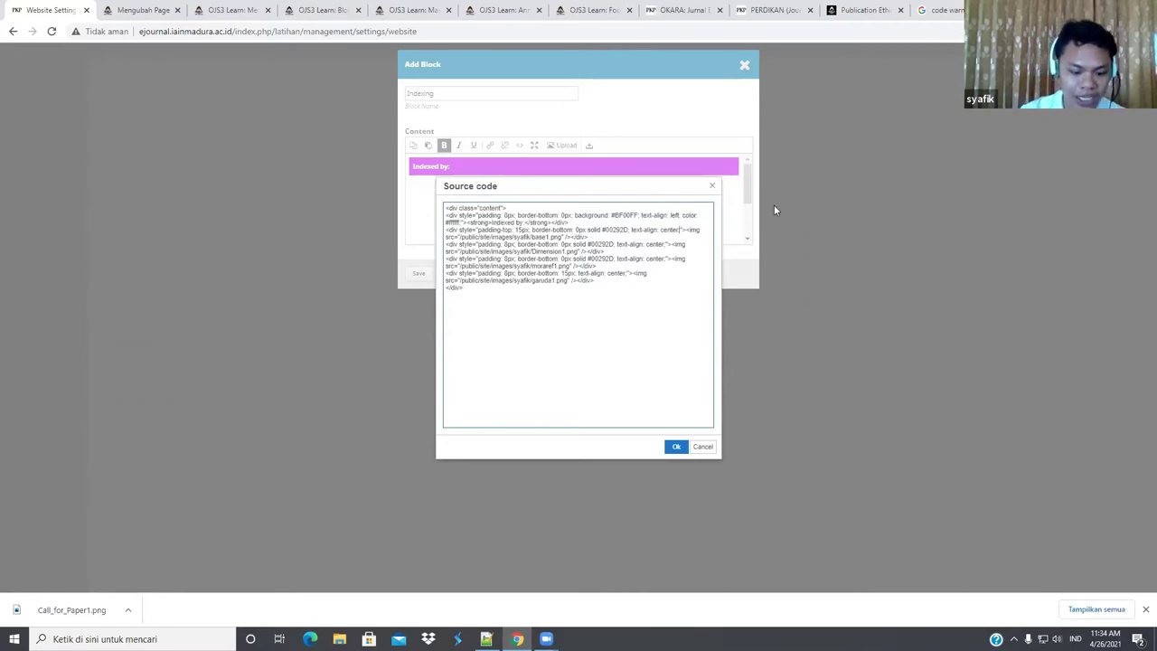
pyautogui.write('backgro')
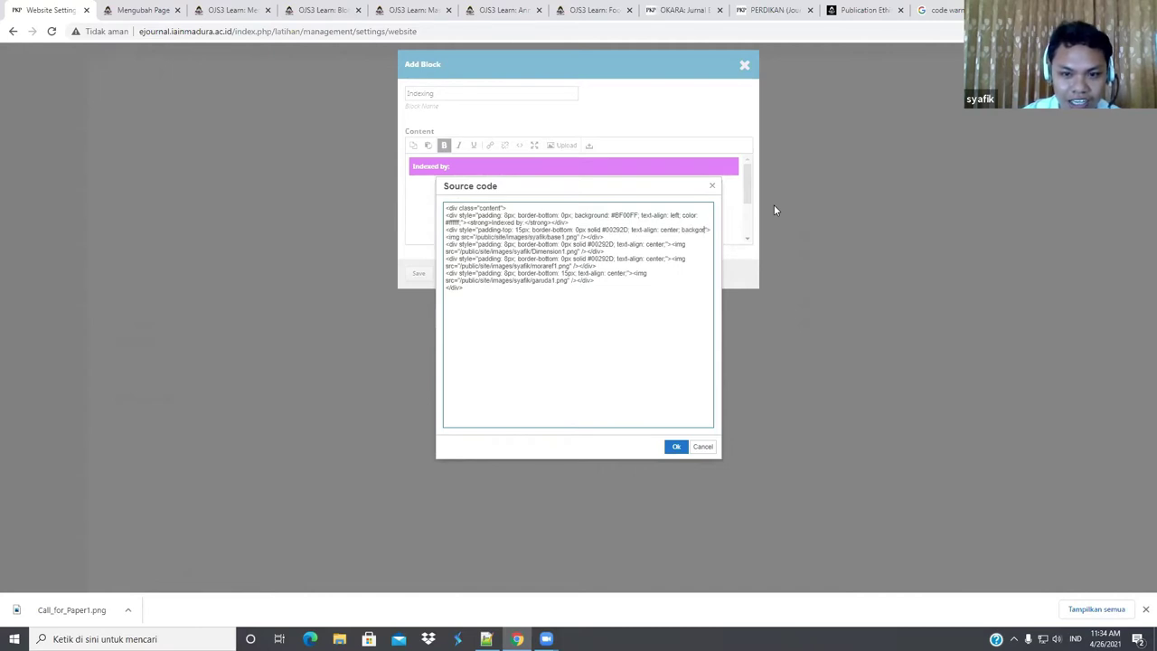
pyautogui.write('und: c')
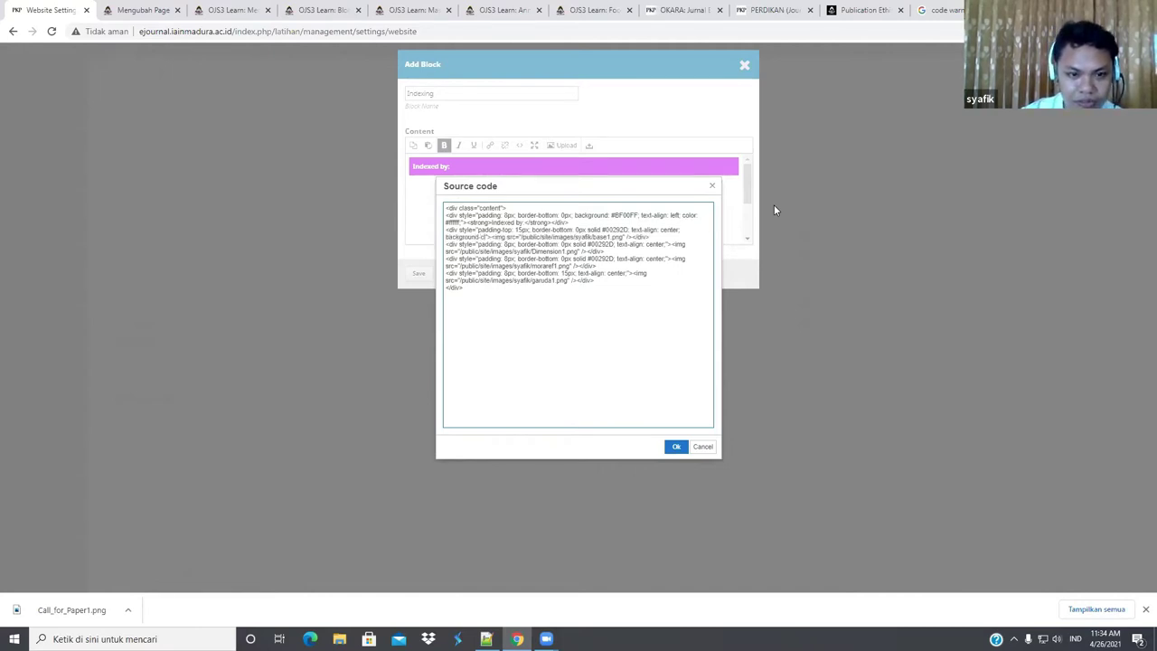
pyautogui.write('olor')
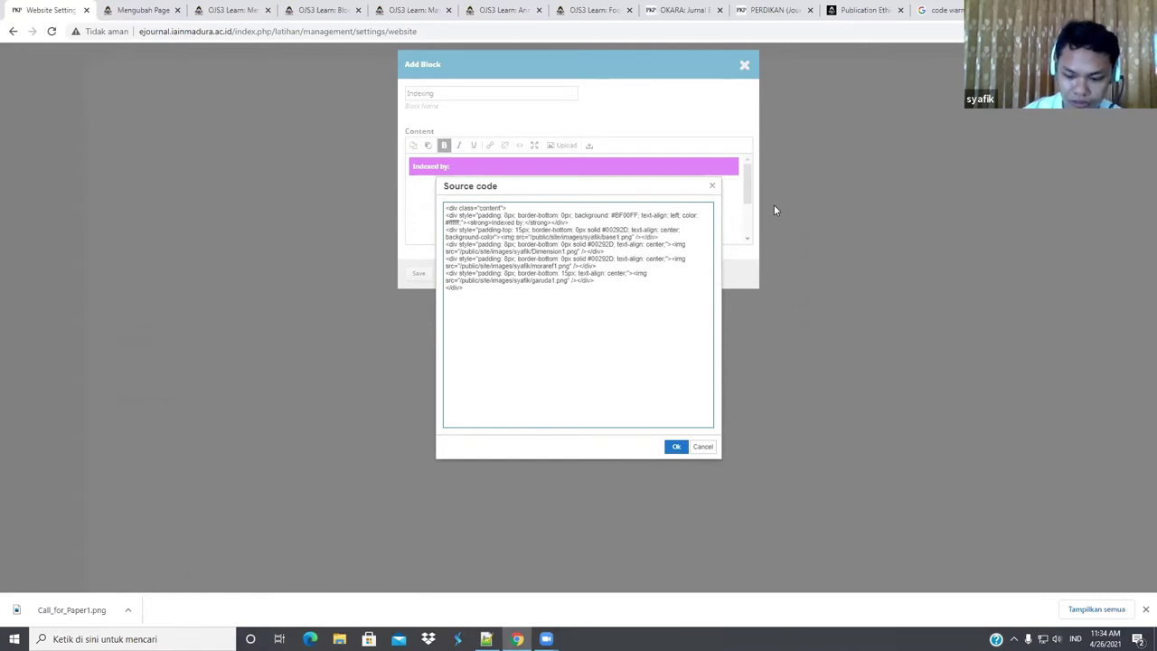
pyautogui.write(': ')
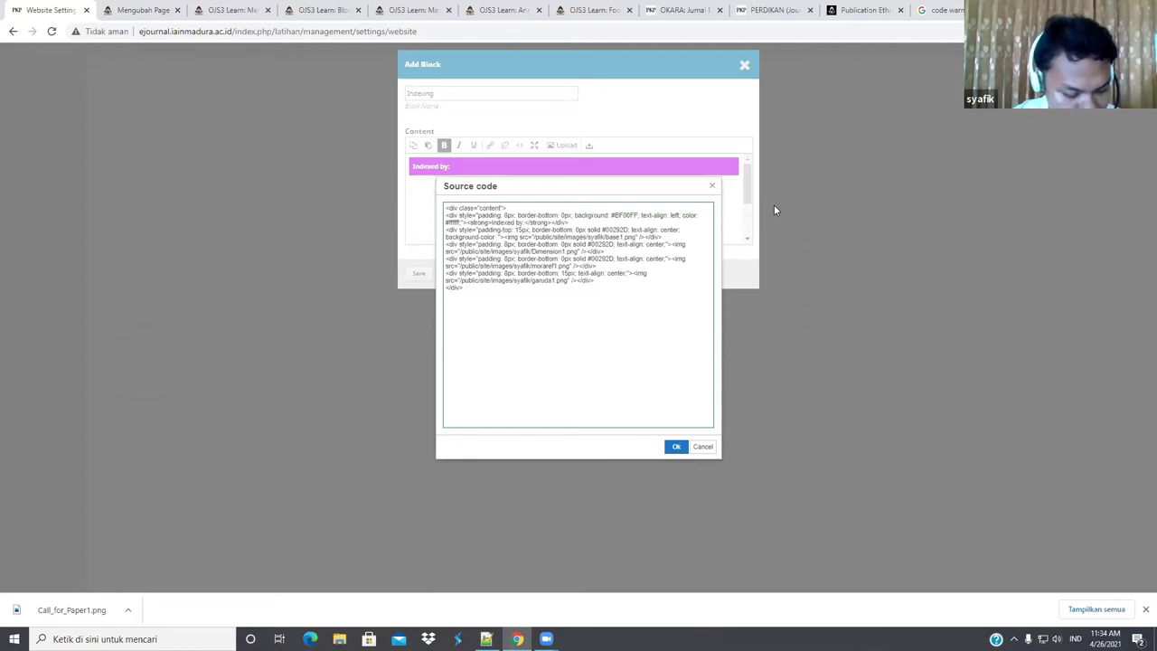
pyautogui.write('#')
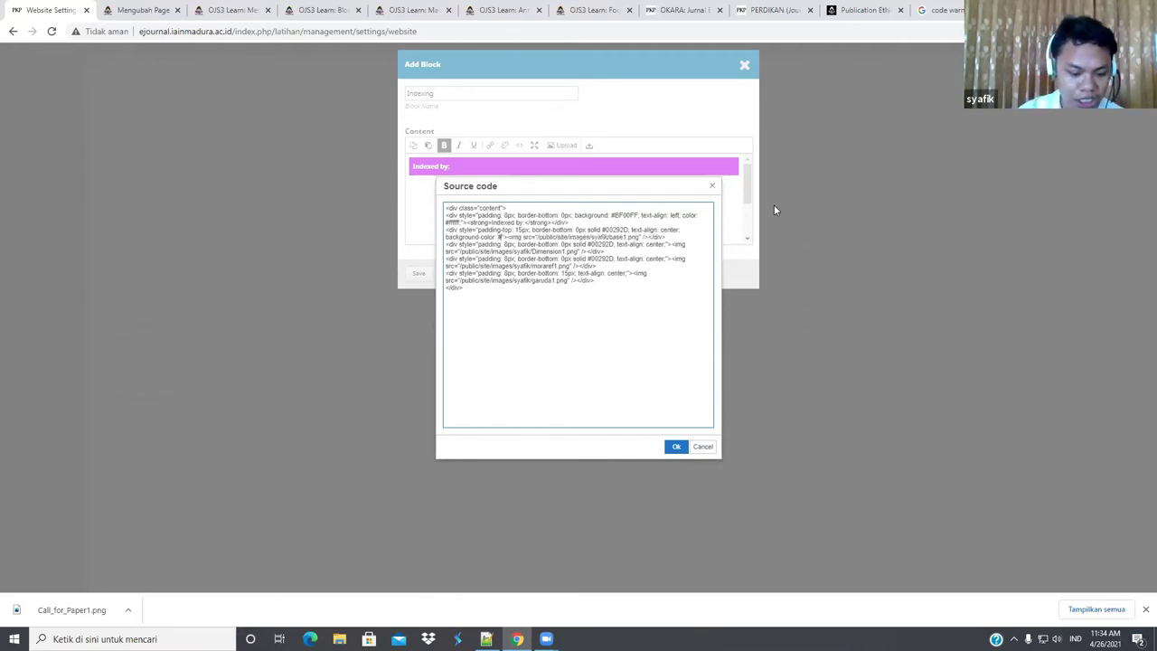
pyautogui.write('020202')
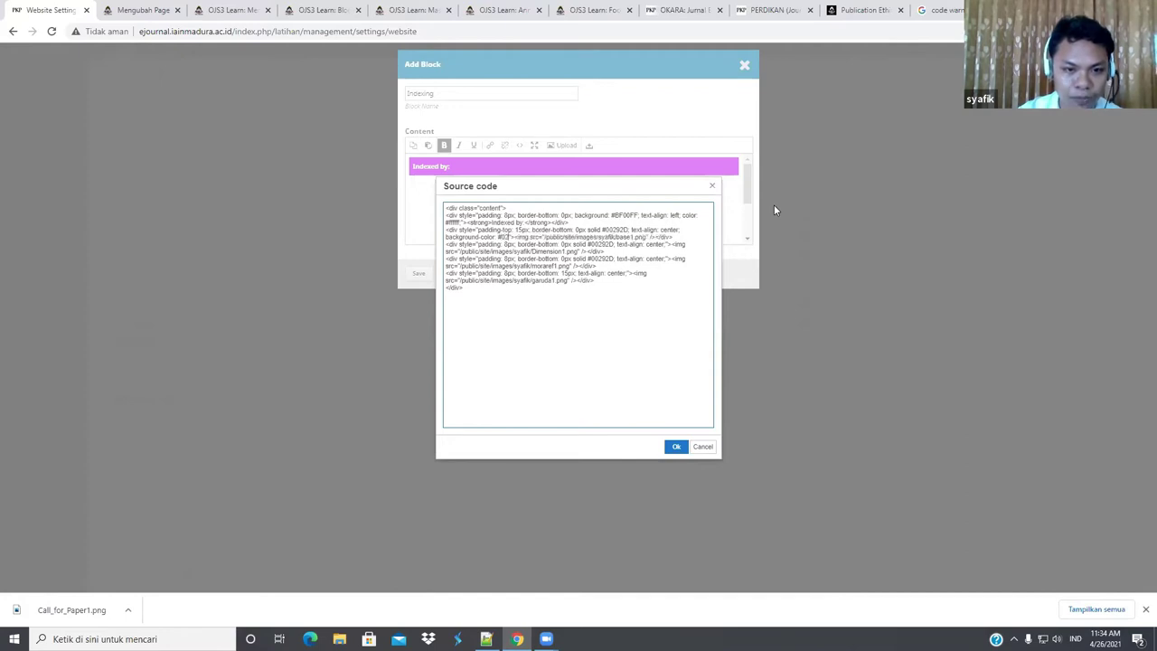
pyautogui.write(';')
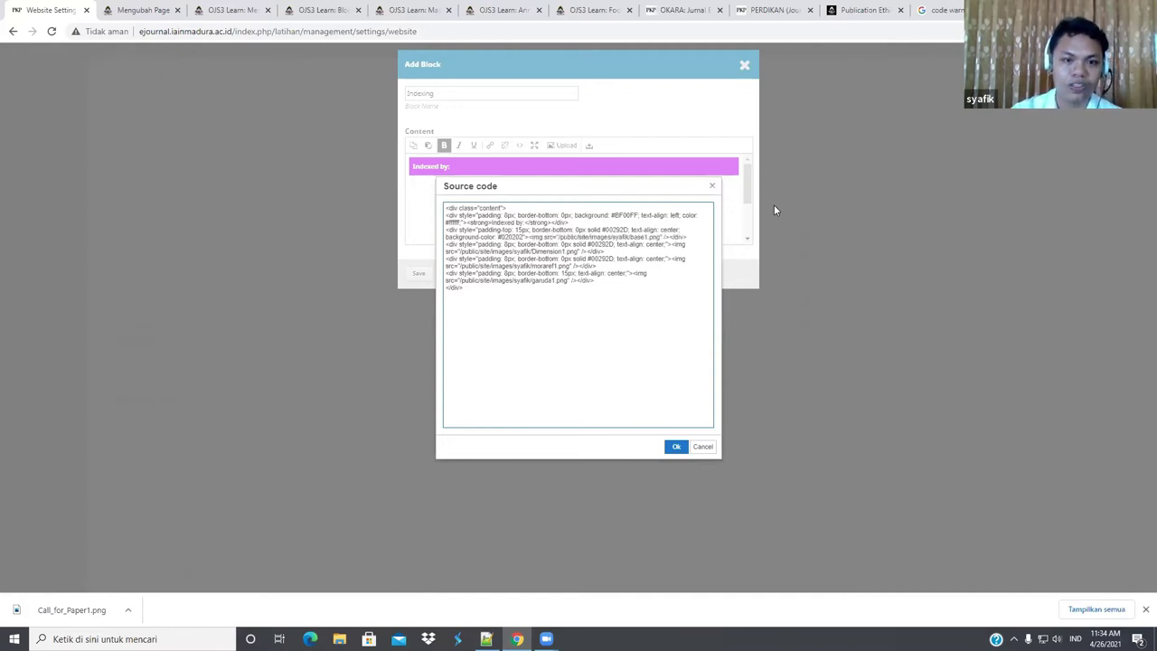
pyautogui.click(676, 446)
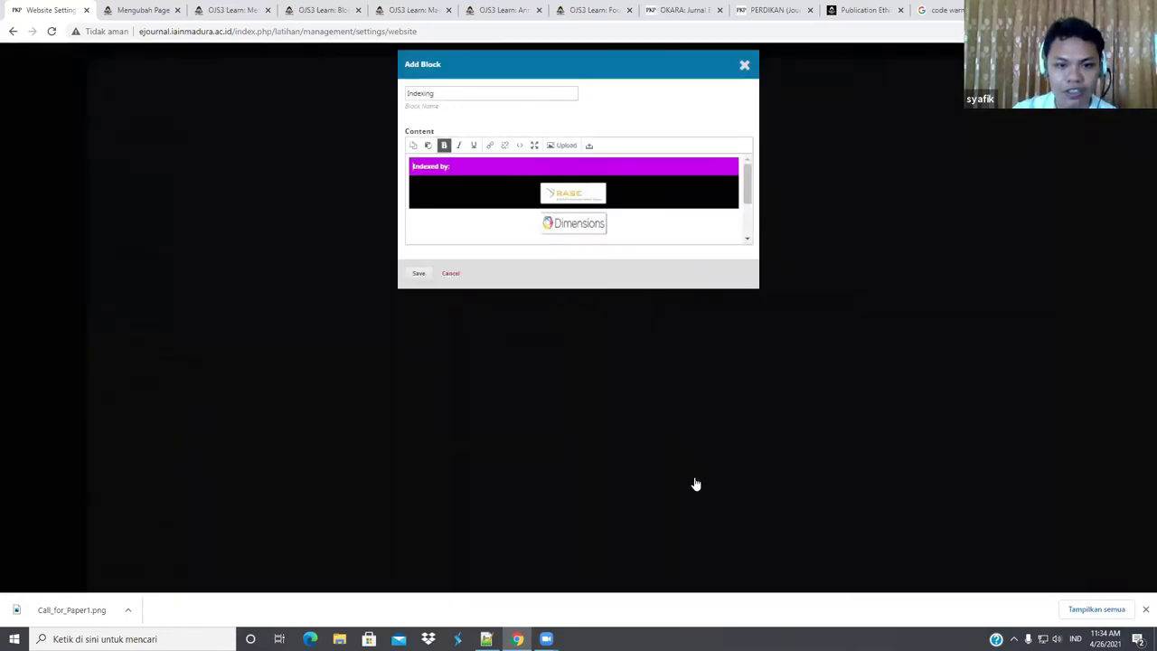
# Copy the background-color: #020202 declaration into the Dimensions, Moraref and Garuda logo divs in the source, apply it and check the preview.
pyautogui.click(519, 146)
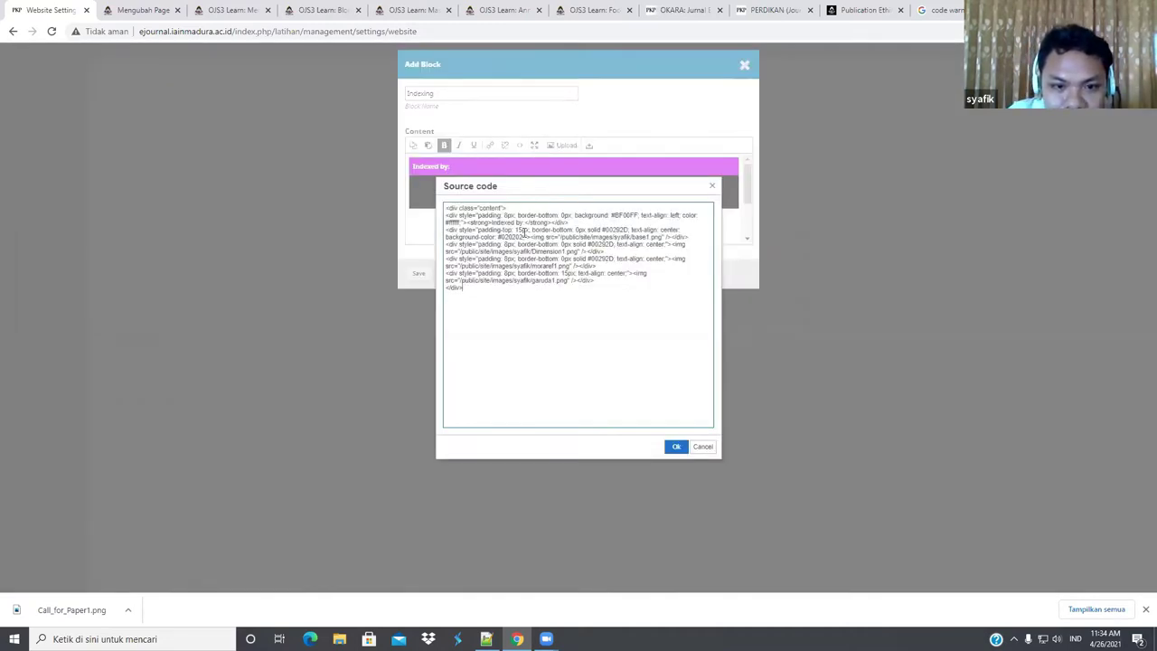
pyautogui.moveTo(525, 237); pyautogui.dragTo(440, 241)
pyautogui.hotkey('ctrl', 'c')
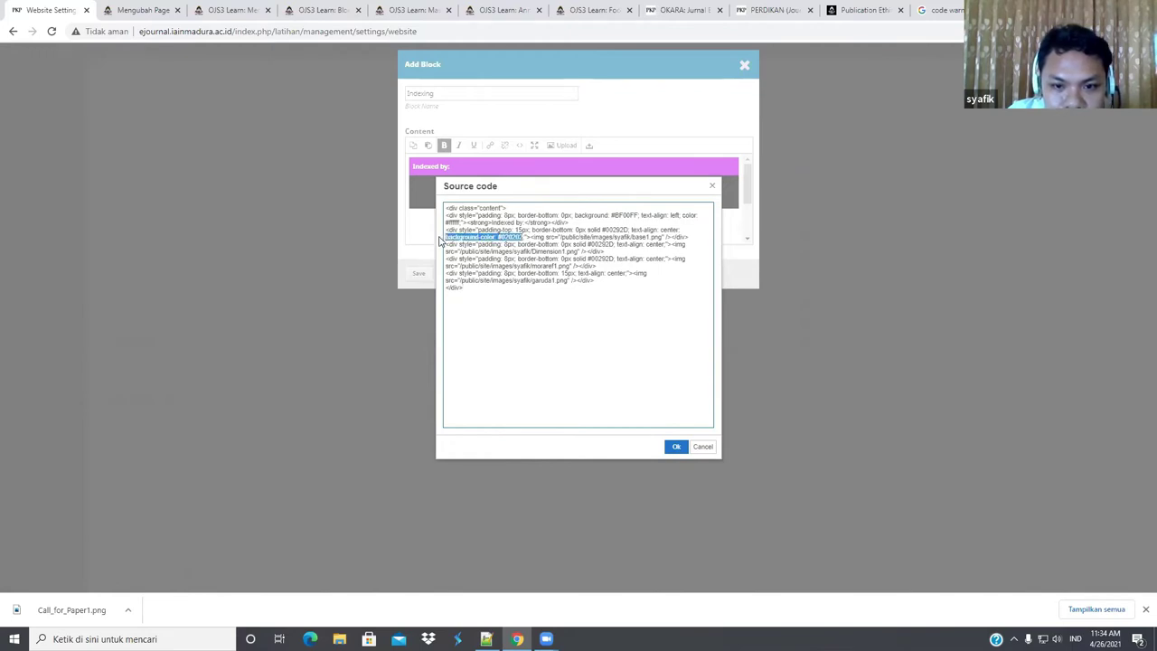
pyautogui.click(664, 244)
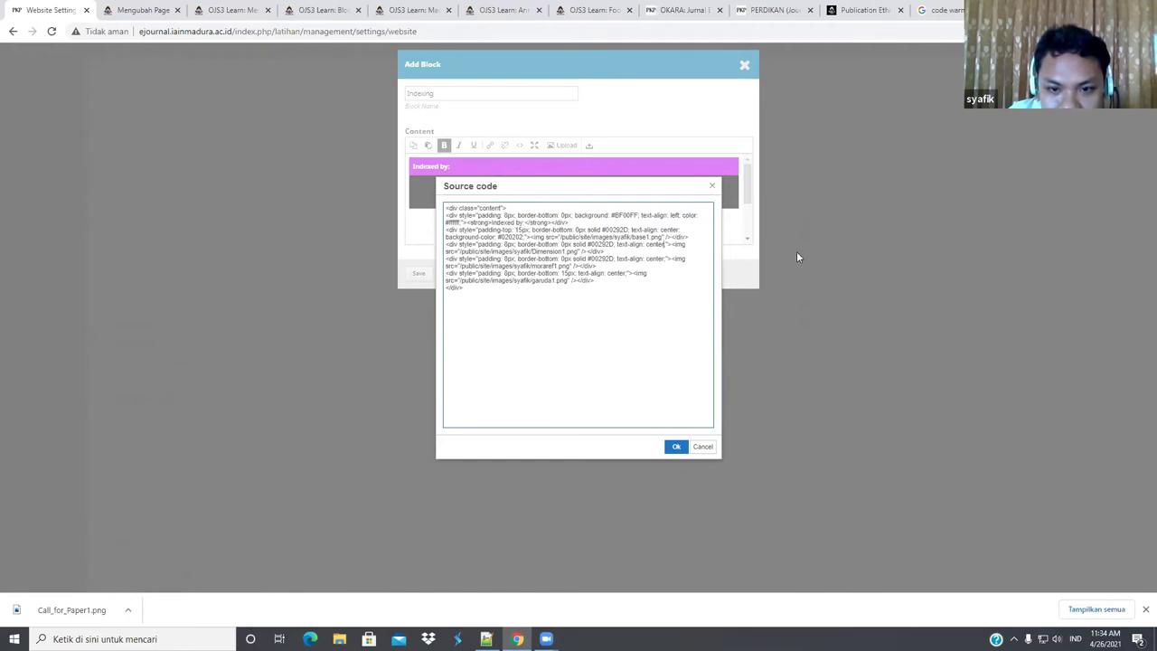
pyautogui.hotkey('ctrl', 'v')
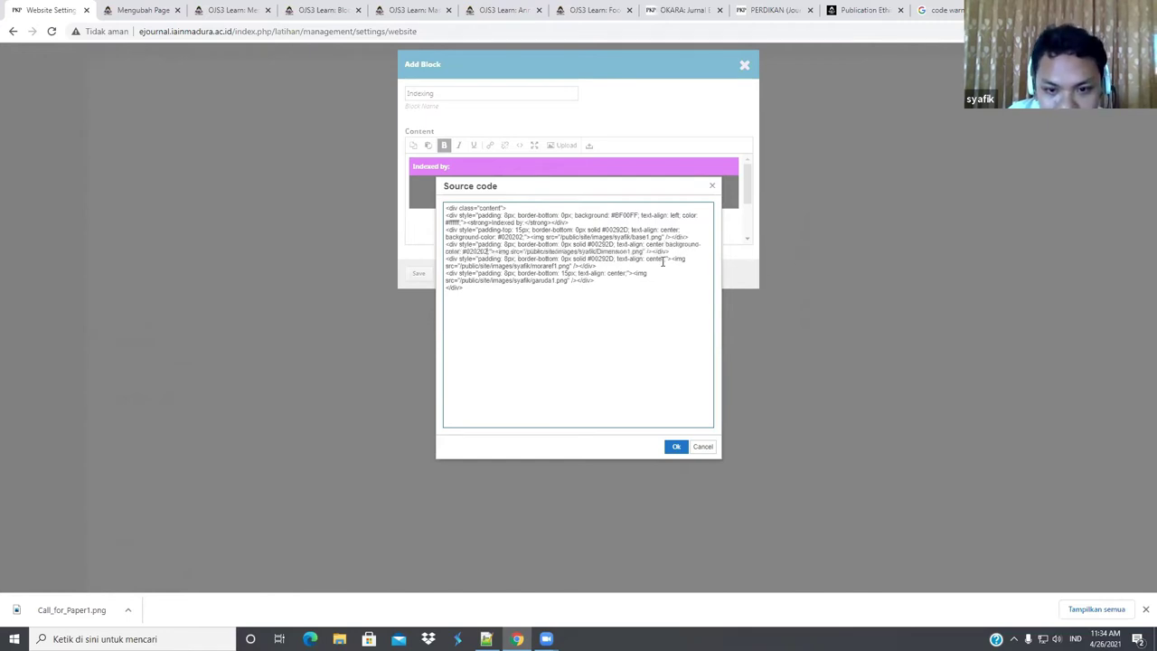
pyautogui.write(';')
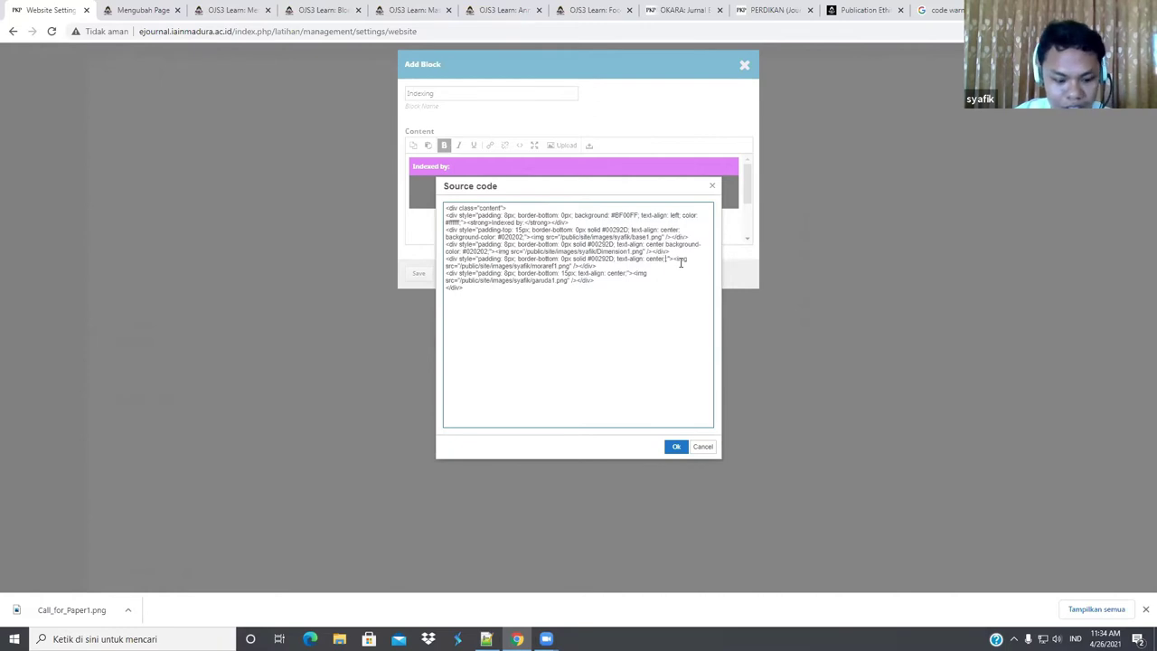
pyautogui.write('background-color: #020202')
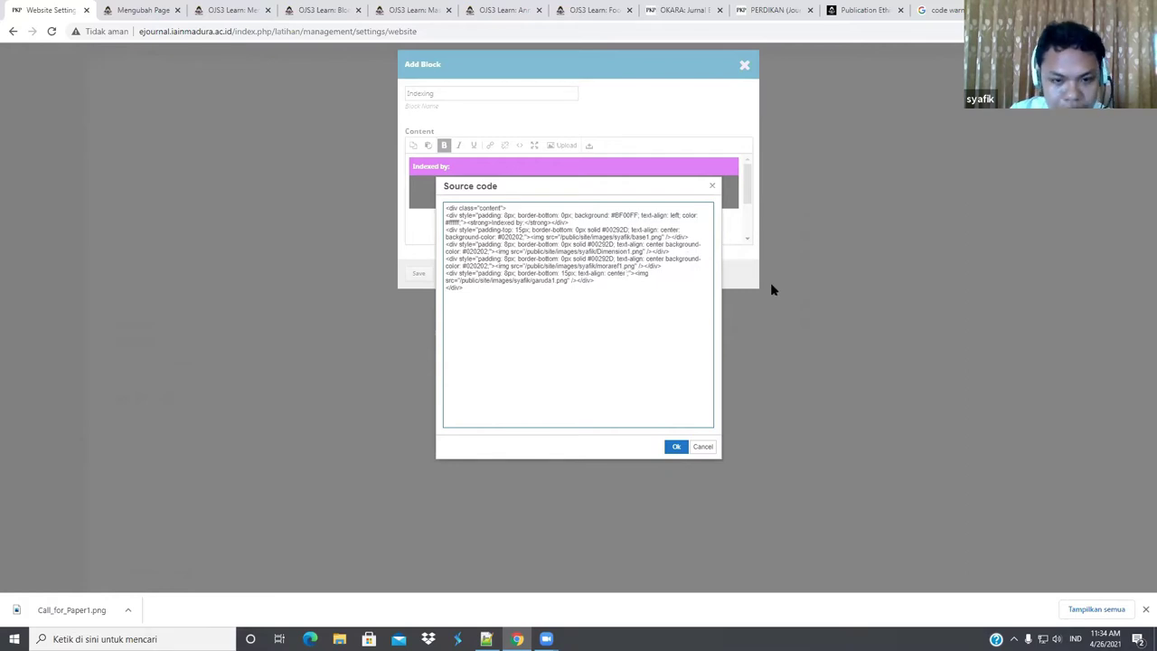
pyautogui.write('background-color: #020202')
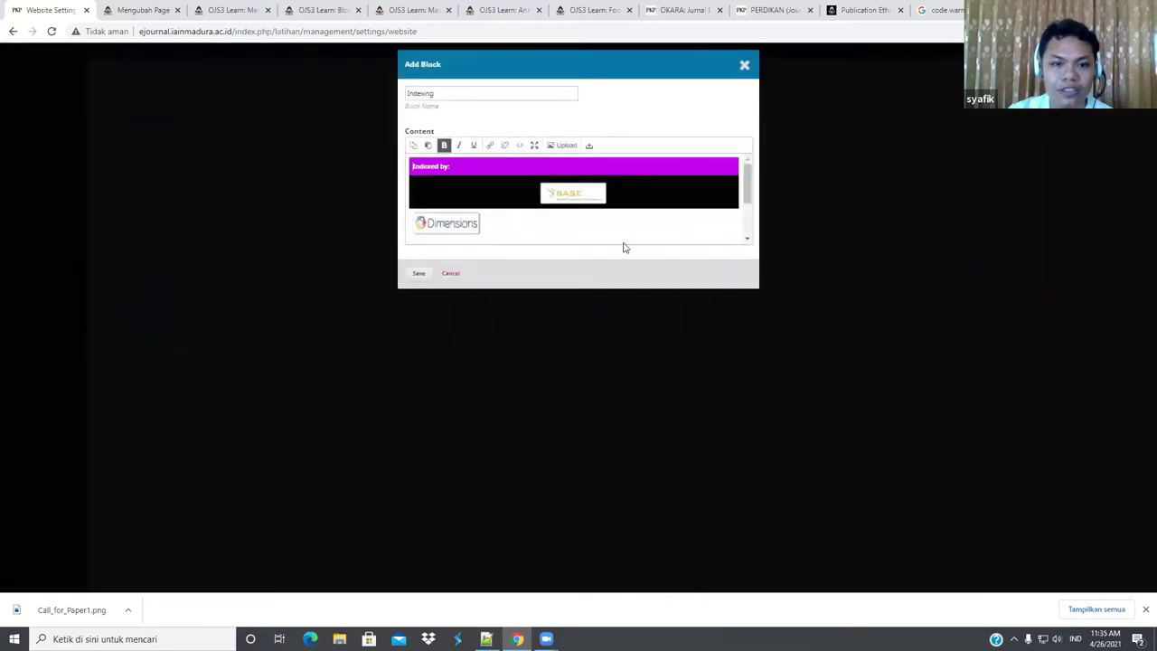
pyautogui.scroll(-3, 614, 213)
pyautogui.scroll(3, 588, 203)
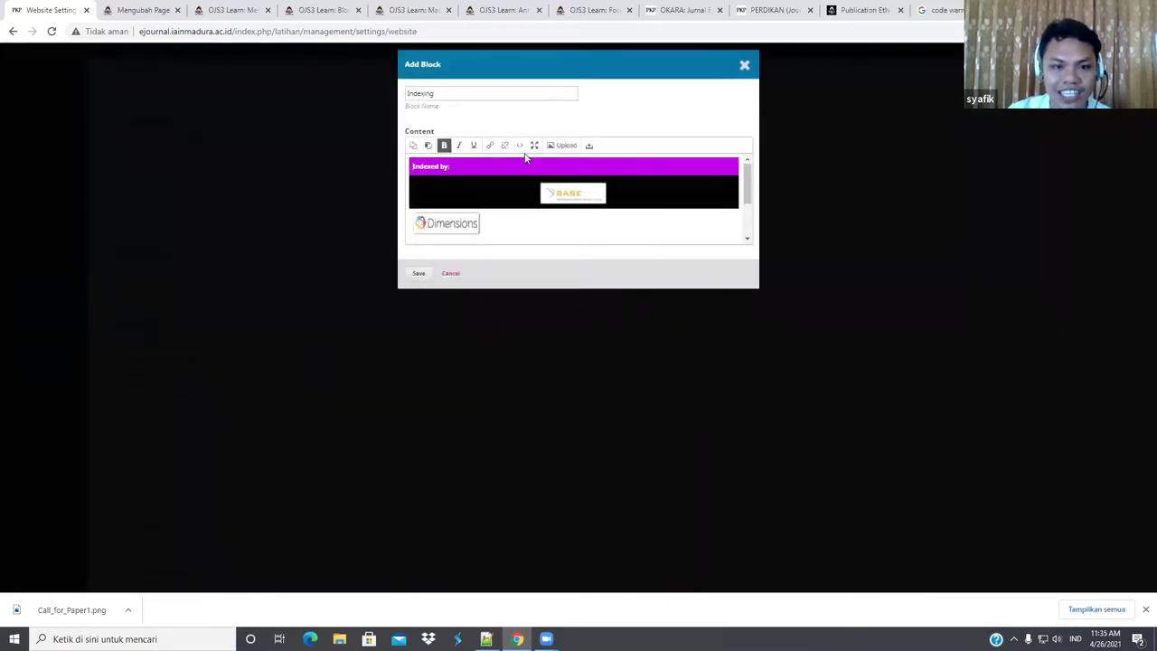
# Separate text-align: center from background-color with a semicolon in the Dimensions, Moraref and Garuda div styles, apply it and check the preview.
pyautogui.click(519, 145)
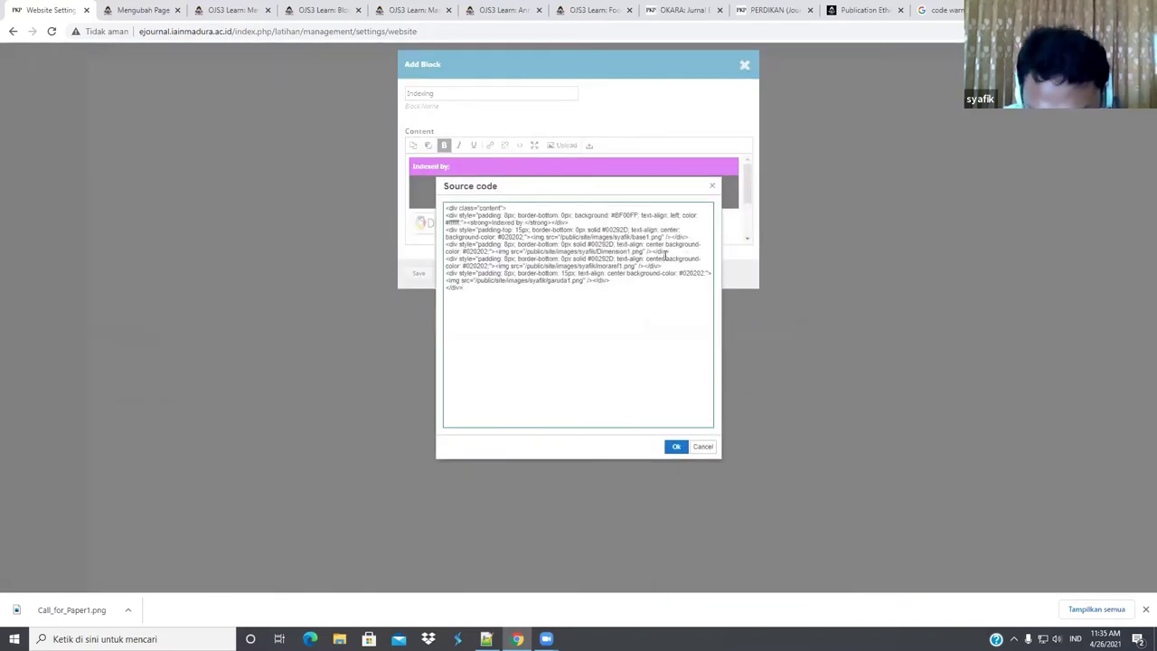
pyautogui.click(665, 258)
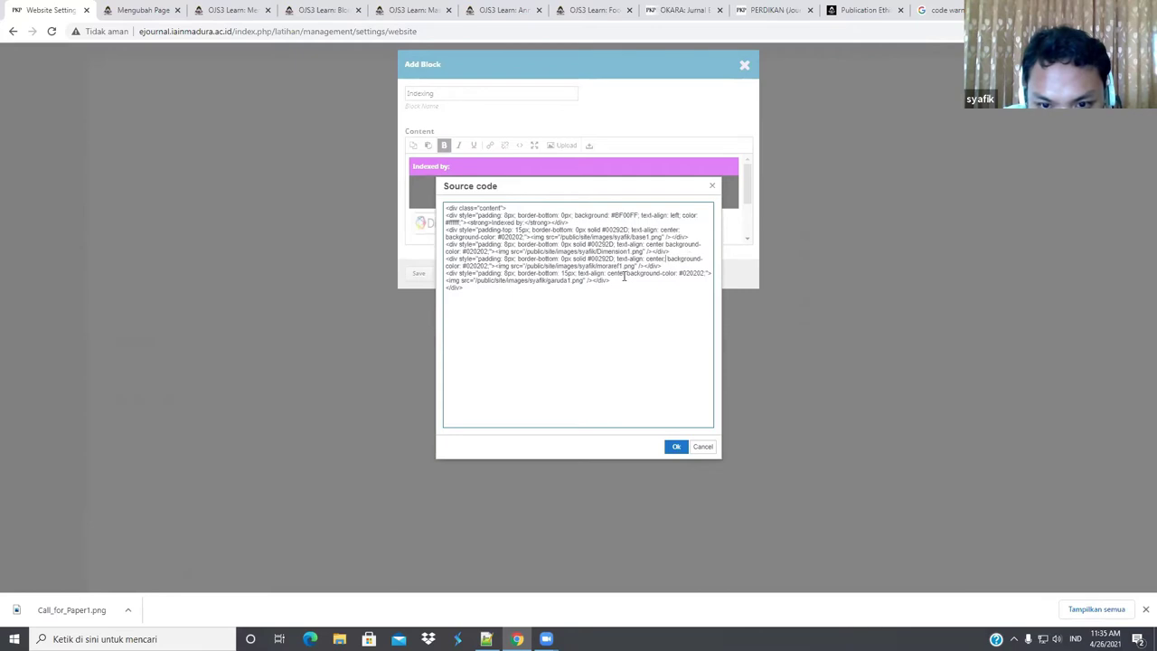
pyautogui.click(635, 272)
pyautogui.write(';')
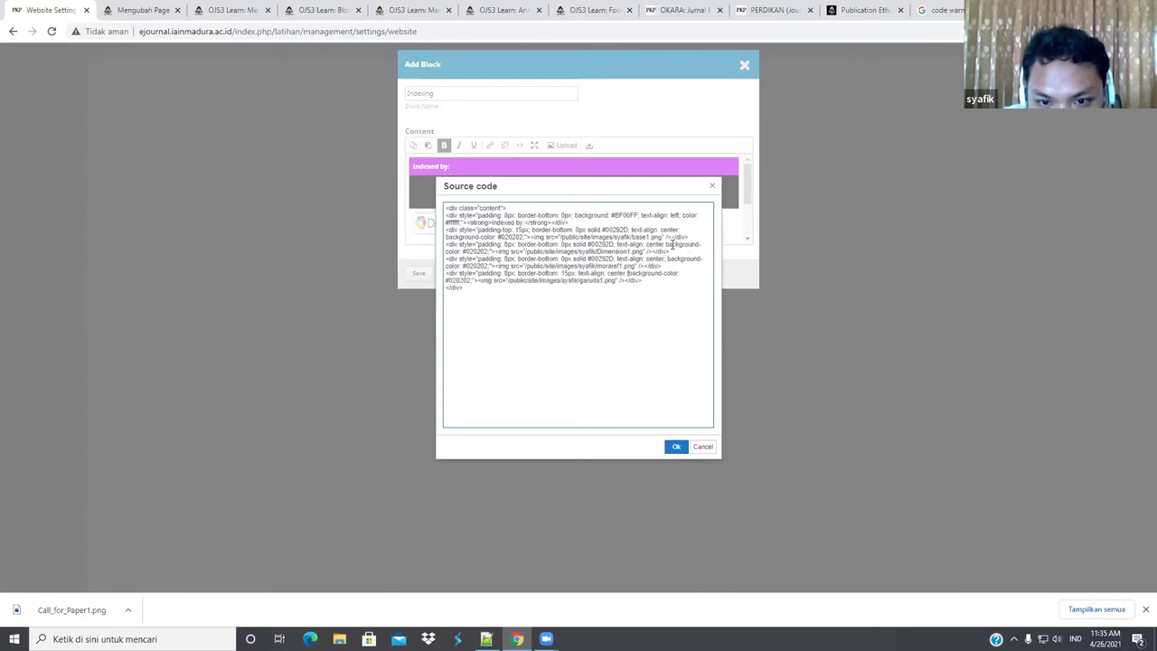
pyautogui.write(';')
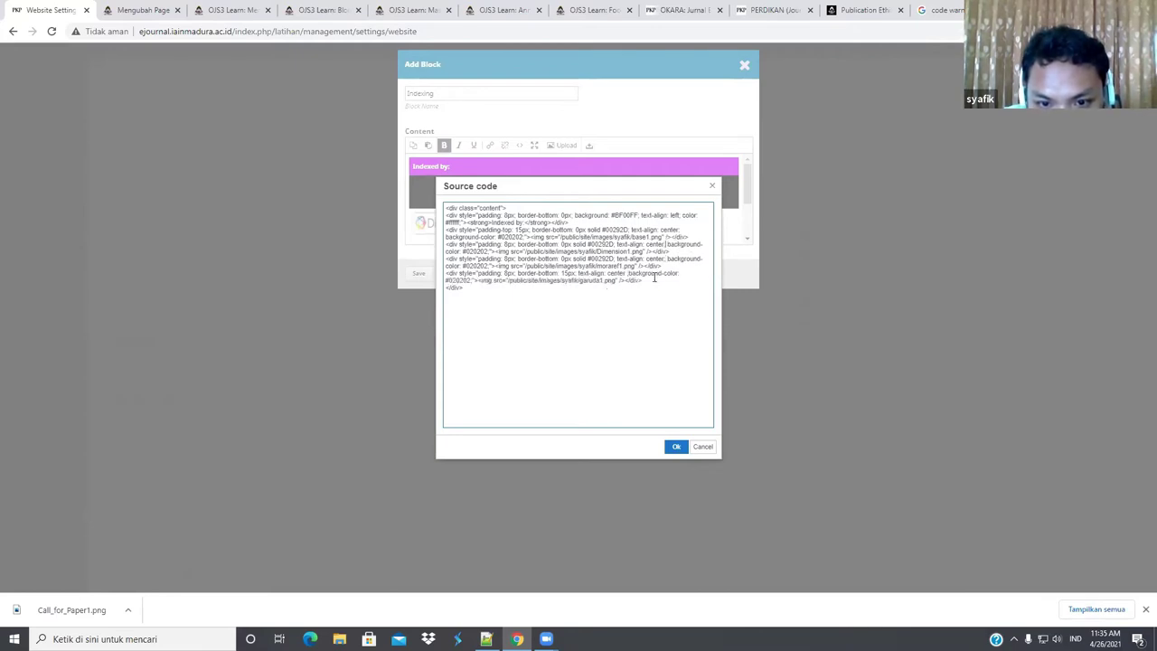
pyautogui.press('Delete')
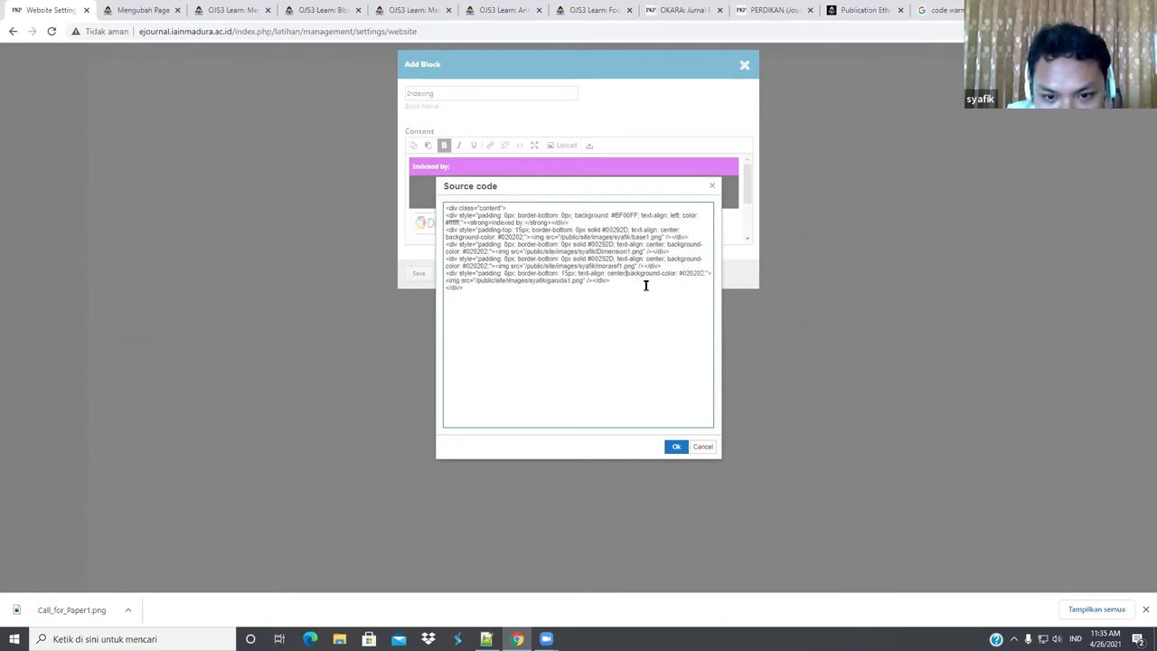
pyautogui.click(675, 446)
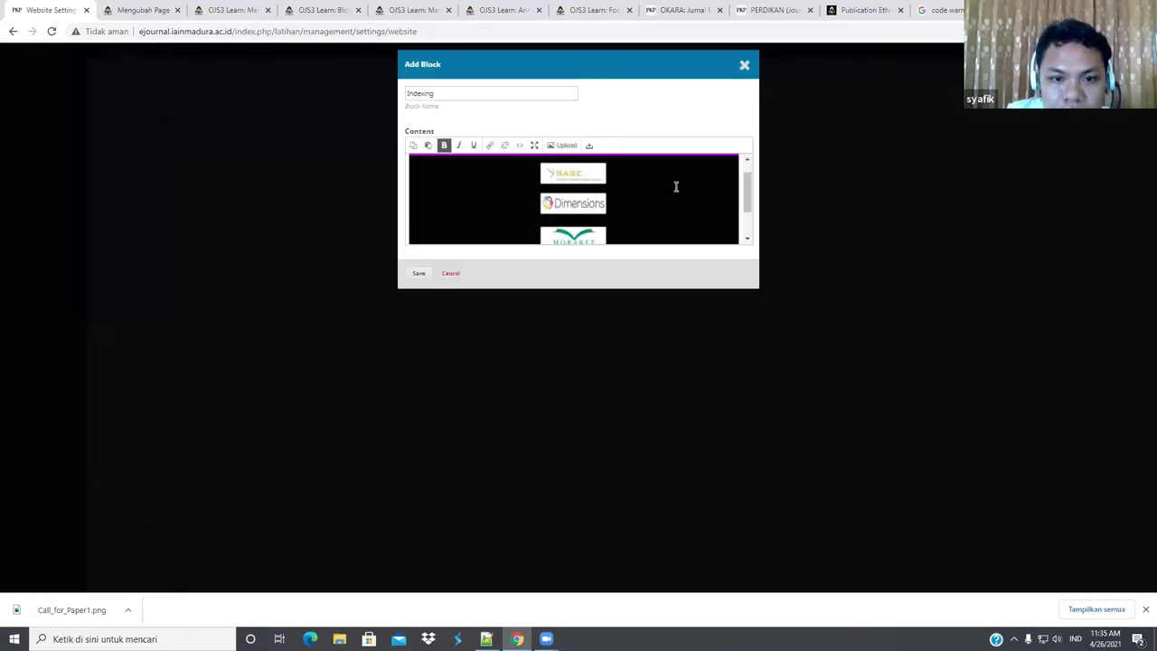
pyautogui.scroll(-1, 675, 186)
pyautogui.scroll(3, 690, 214)
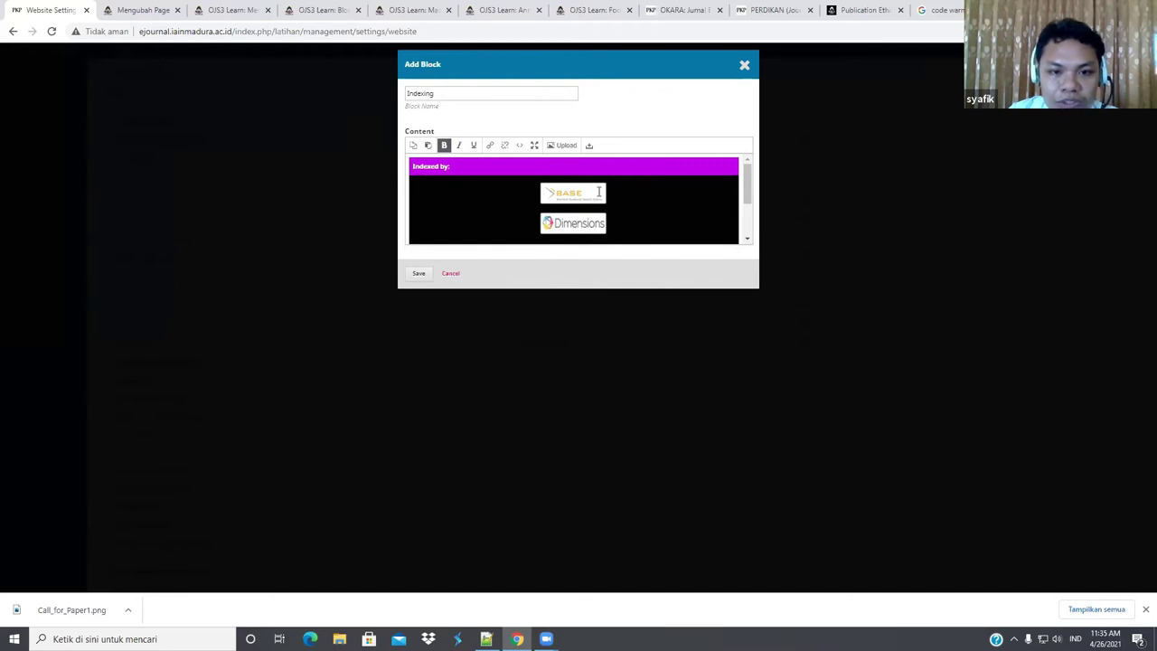
pyautogui.click(610, 196)
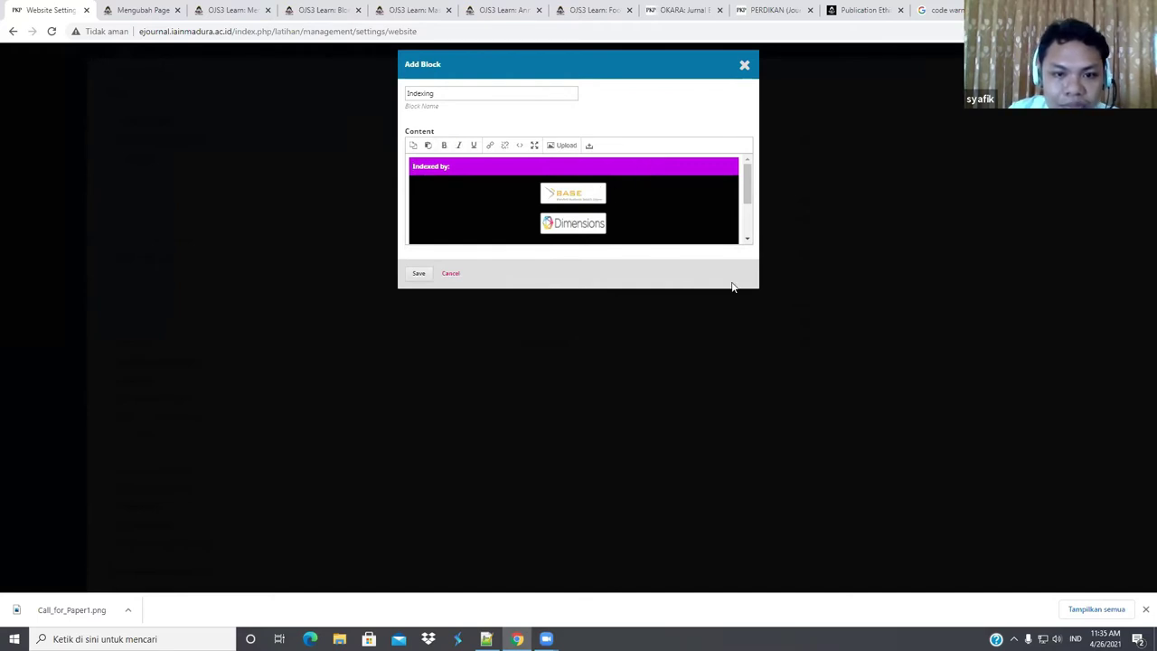
pyautogui.click(594, 198)
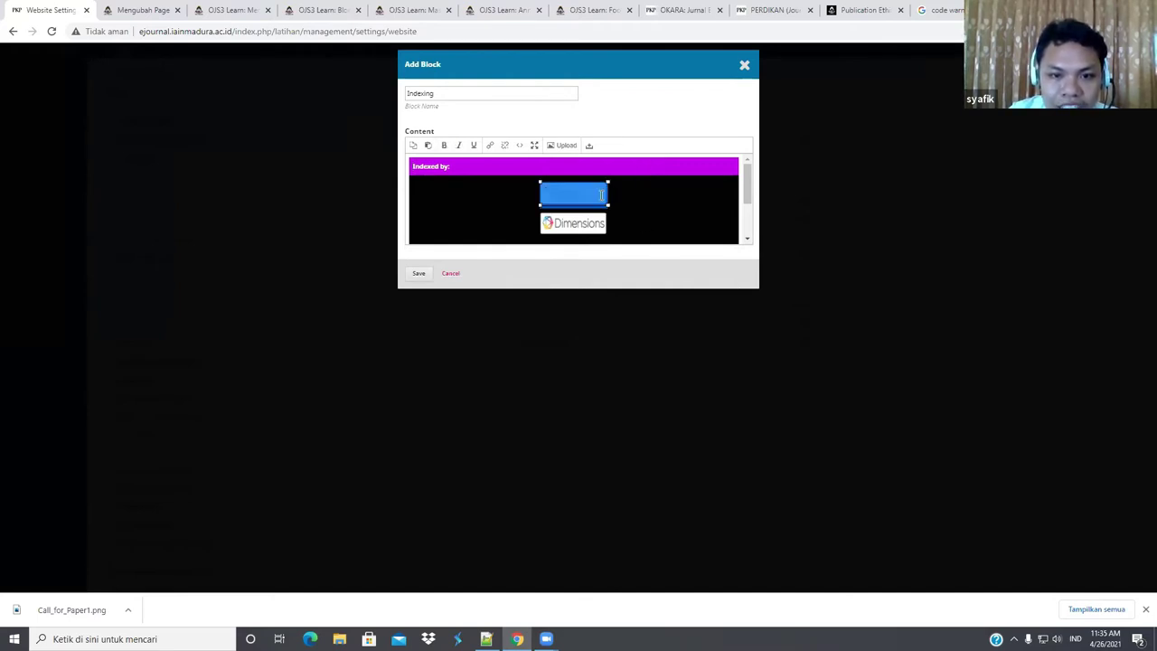
pyautogui.click(489, 145)
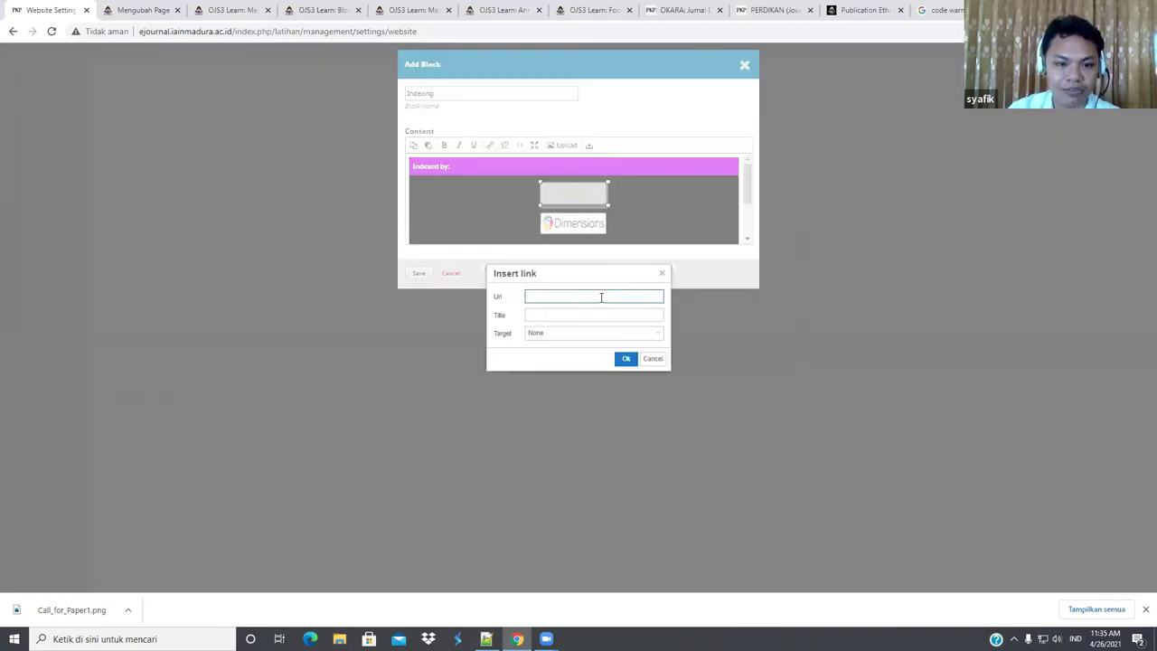
pyautogui.click(601, 297)
pyautogui.write('www.base.com')
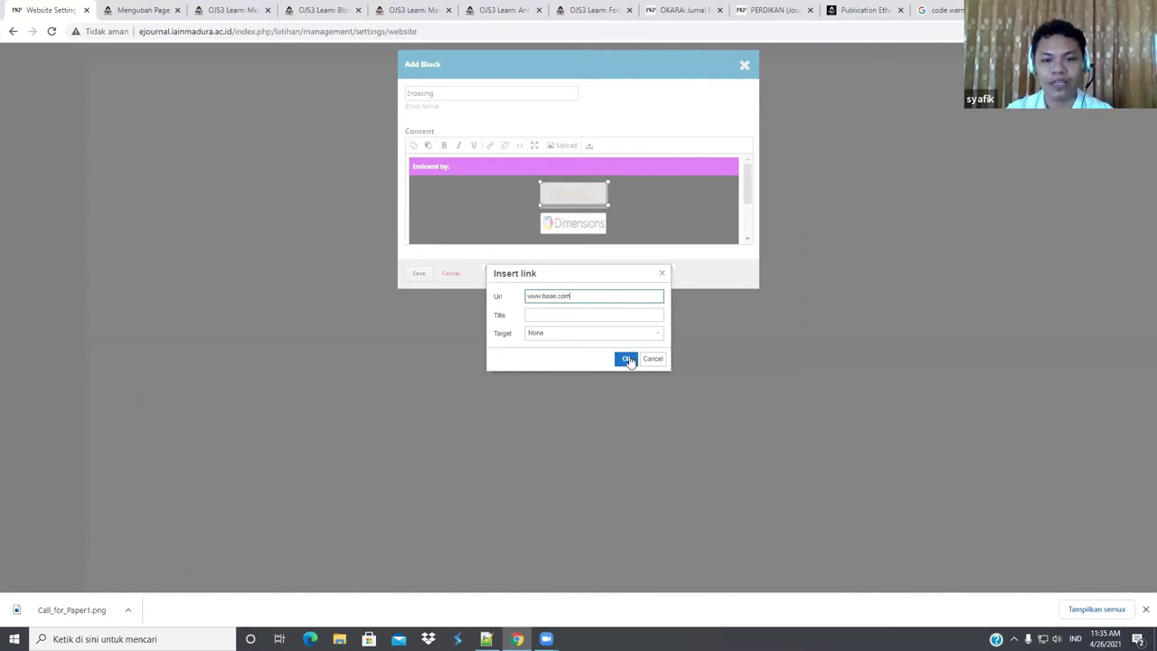
pyautogui.click(629, 361)
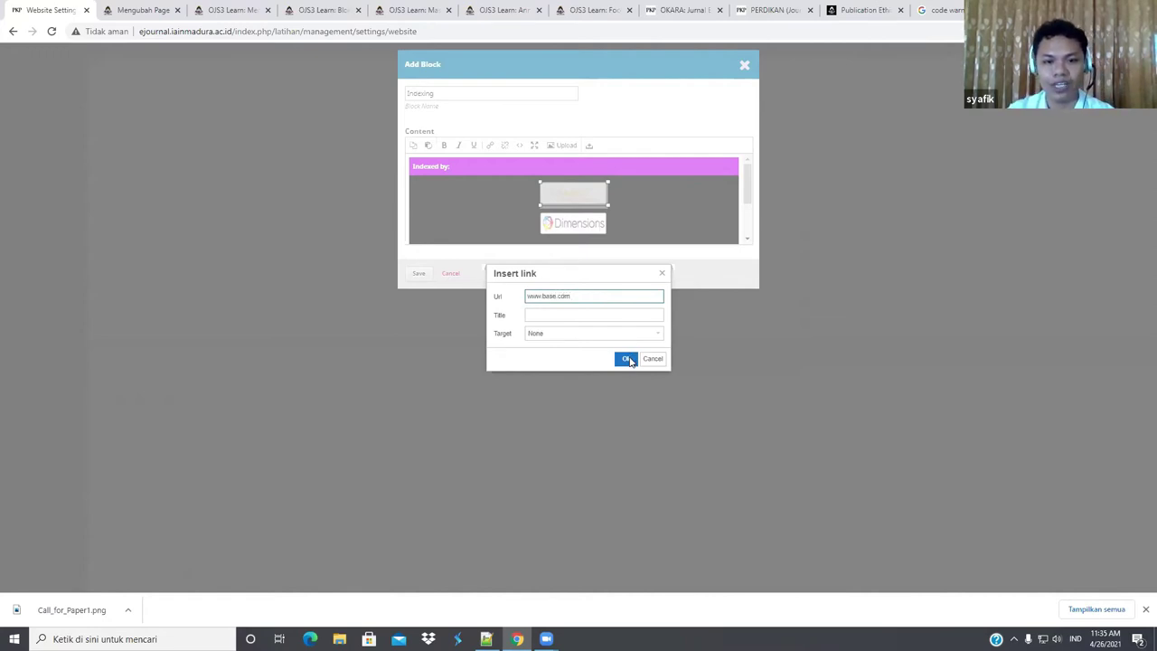
pyautogui.press('Return')
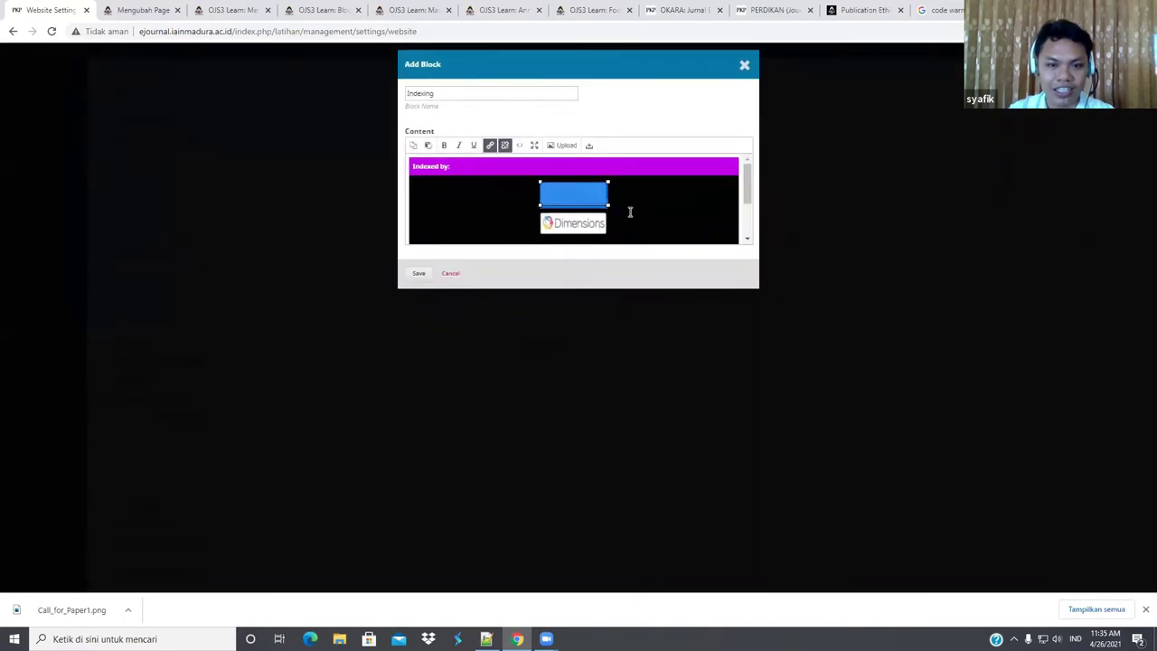
pyautogui.scroll(-2, 615, 208)
pyautogui.scroll(2, 599, 190)
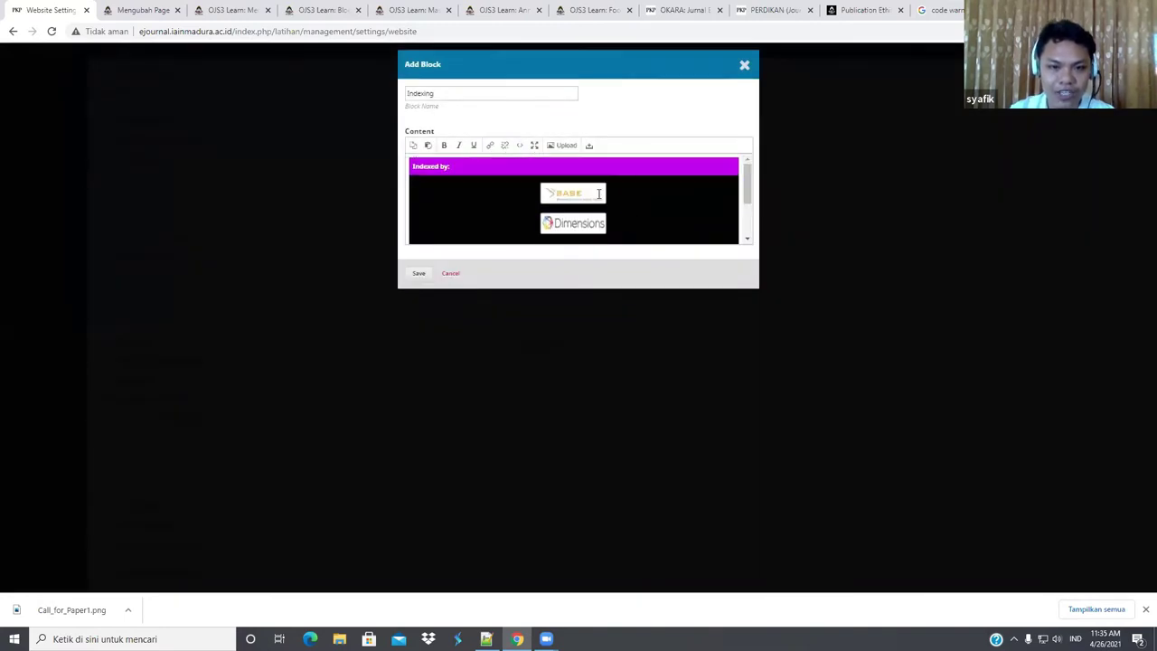
pyautogui.scroll(-2, 623, 199)
pyautogui.scroll(2, 646, 209)
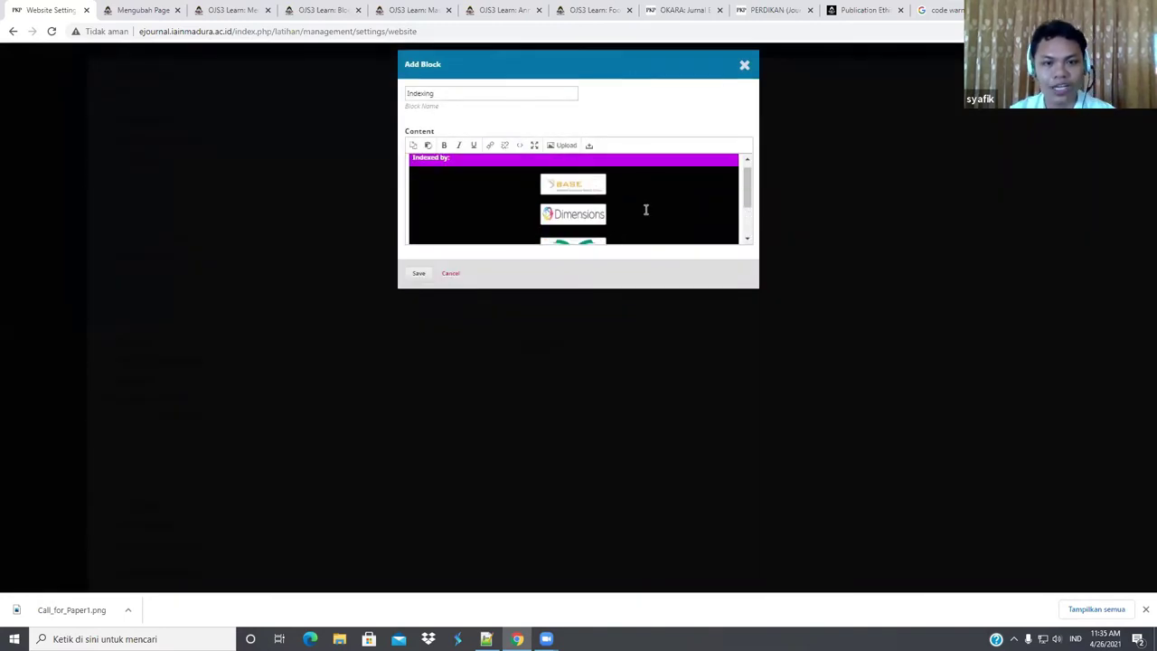
pyautogui.moveTo(593, 214); pyautogui.dragTo(675, 266)
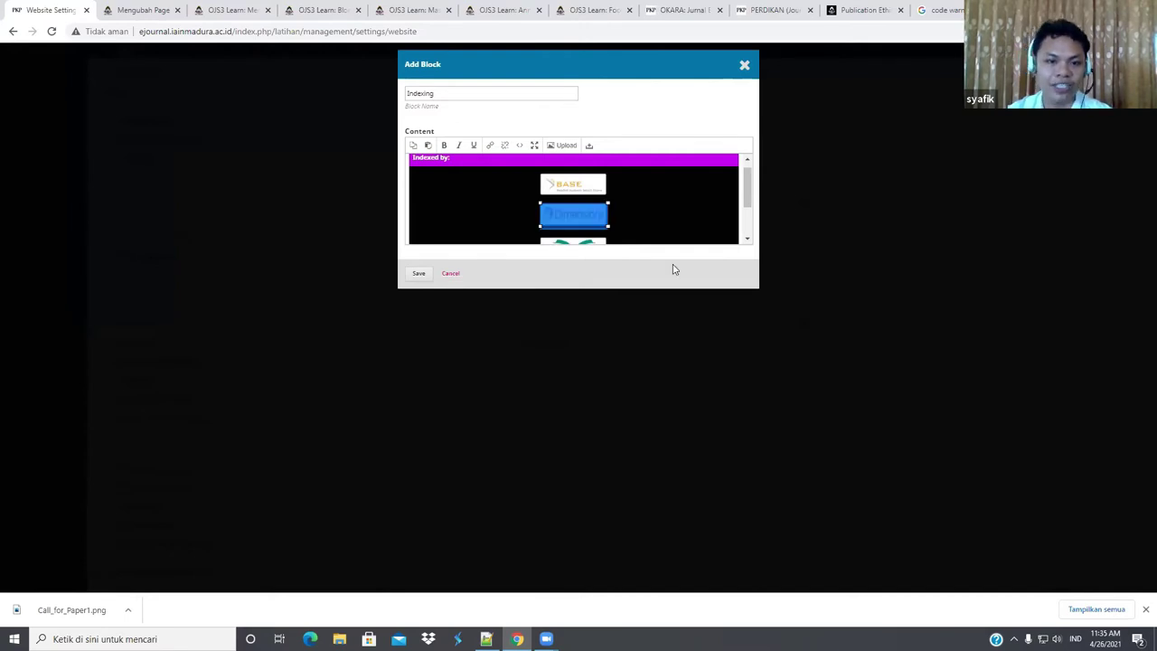
pyautogui.click(491, 145)
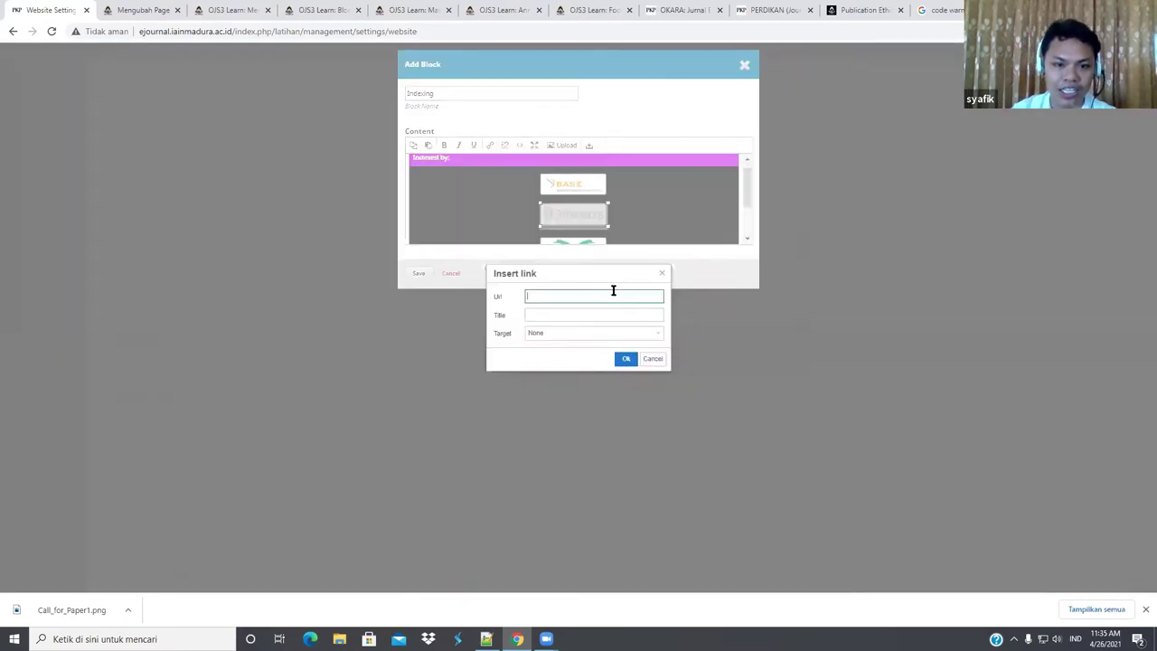
pyautogui.click(663, 275)
pyautogui.scroll(-3, 625, 201)
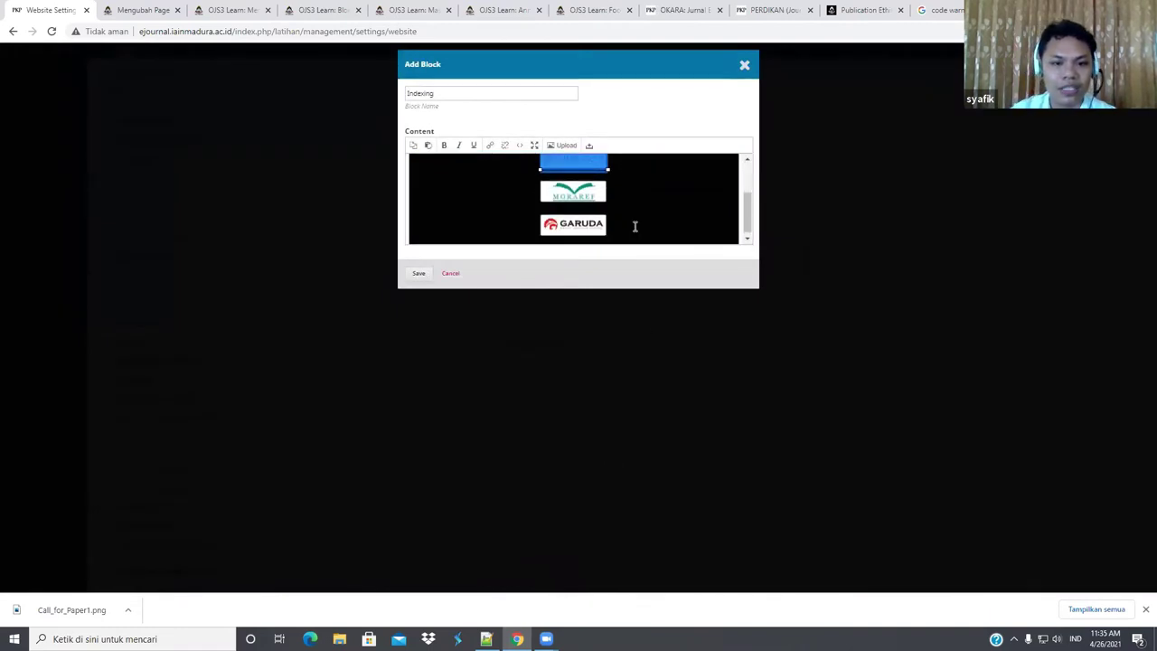
# Search Google for "code warna abu abu" and copy the Abu-abu colour code #808080 from the results.
pyautogui.scroll(3, 633, 227)
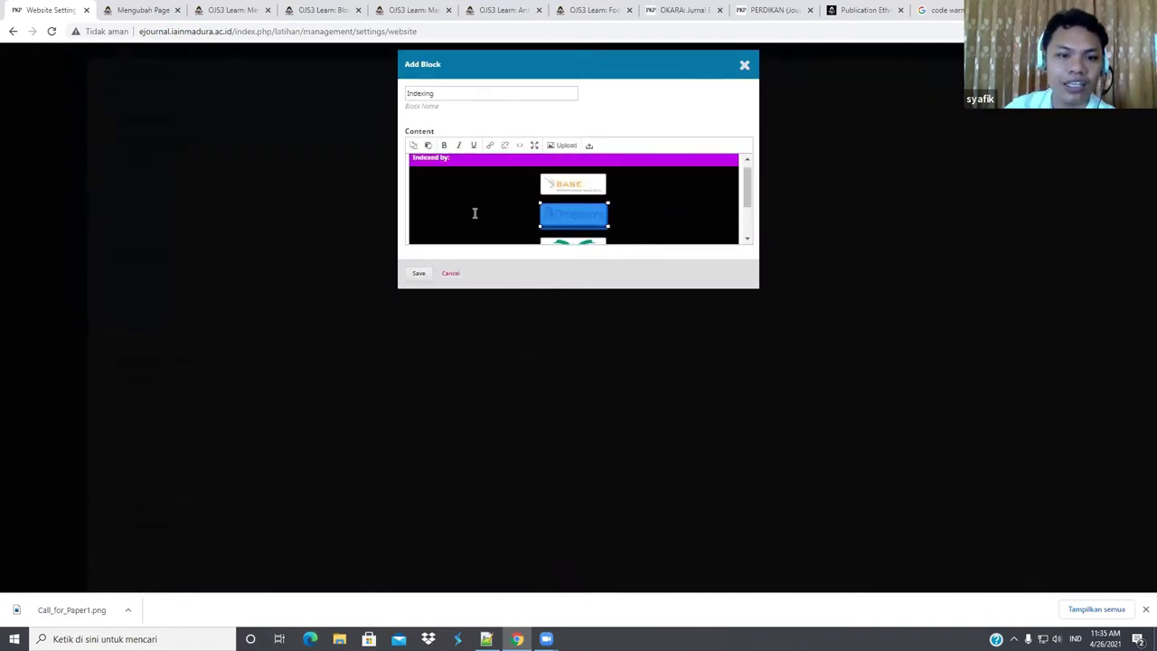
pyautogui.click(931, 9)
pyautogui.moveTo(204, 72); pyautogui.dragTo(158, 91)
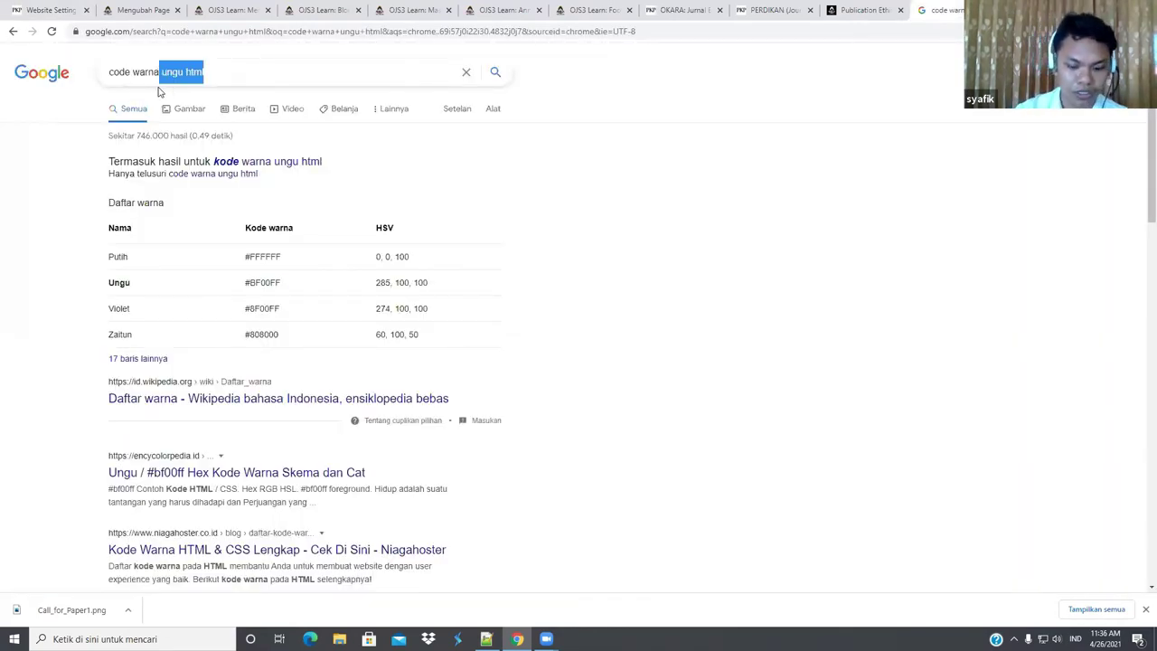
pyautogui.write('abu abu')
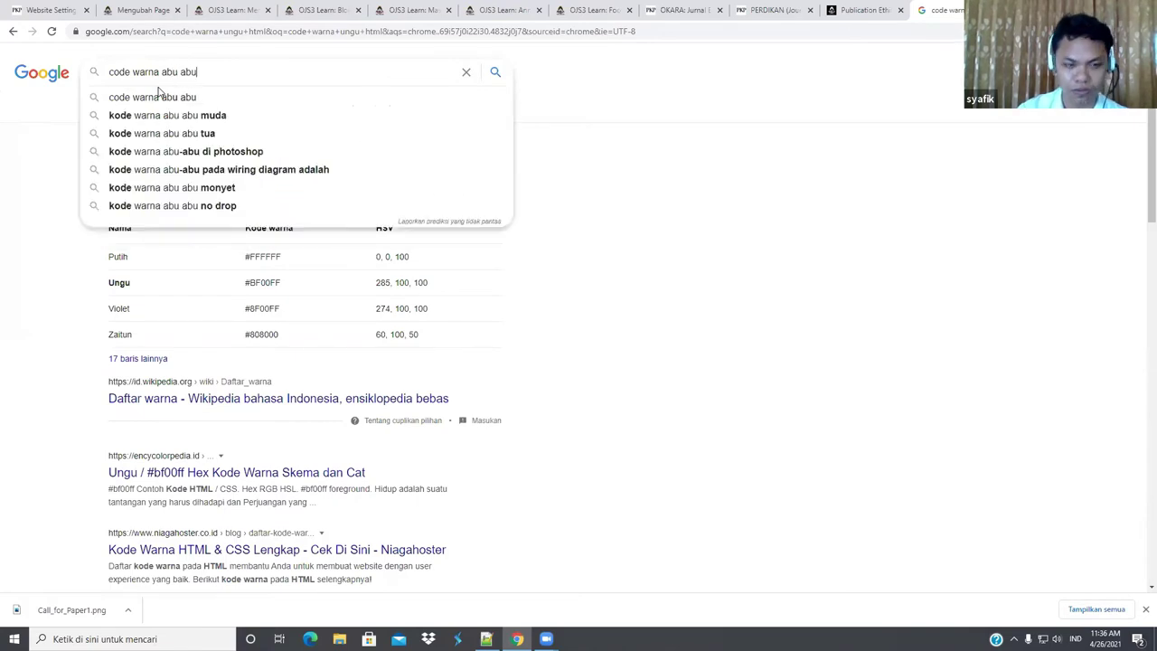
pyautogui.press('Return')
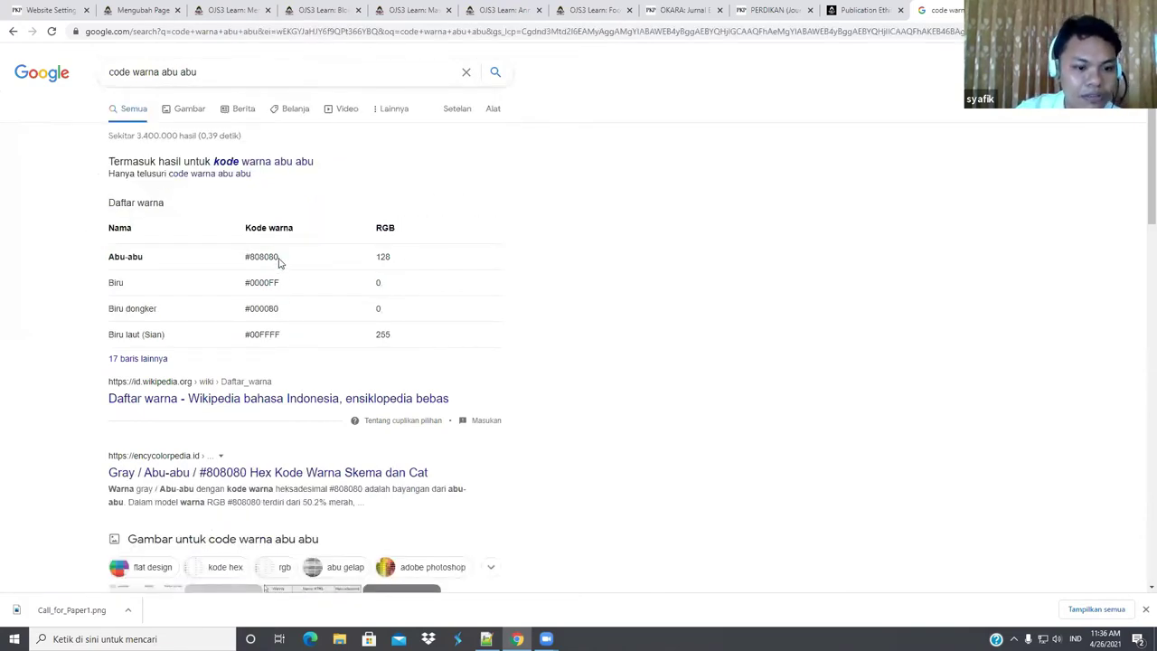
pyautogui.moveTo(279, 261); pyautogui.dragTo(245, 260)
pyautogui.hotkey('ctrl', 'c')
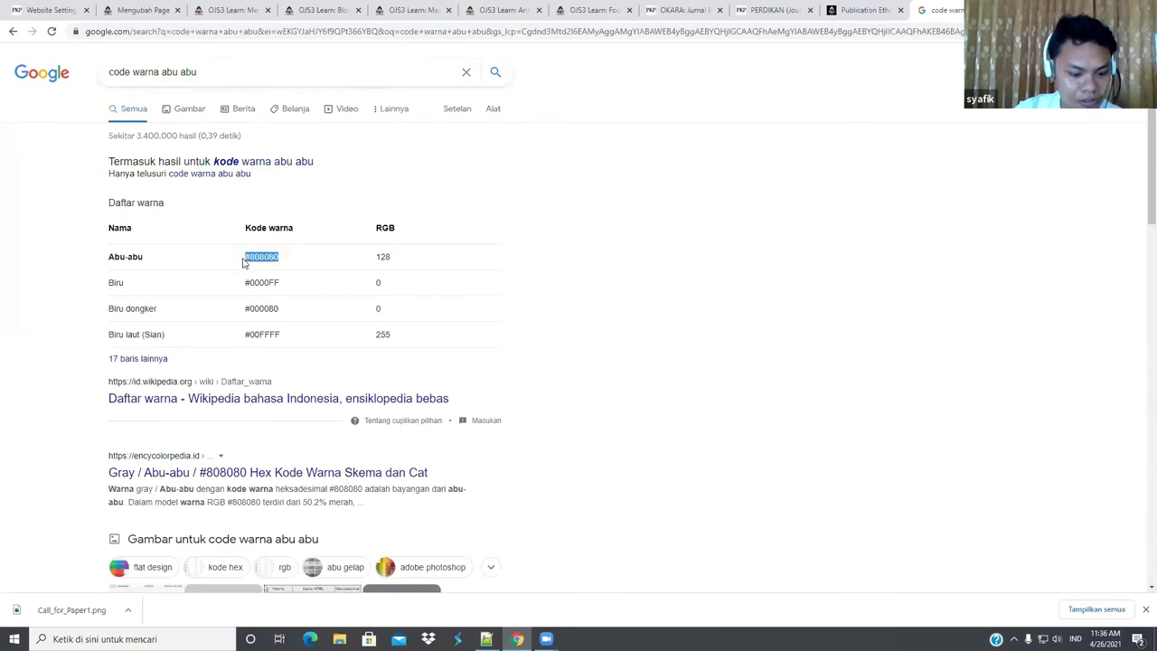
# Search Google for #808080, pick the lighter grey #edebeb in the colour picker and copy its HEX code.
pyautogui.moveTo(207, 71); pyautogui.dragTo(78, 70)
pyautogui.hotkey('ctrl', 'v')
pyautogui.press('Return')
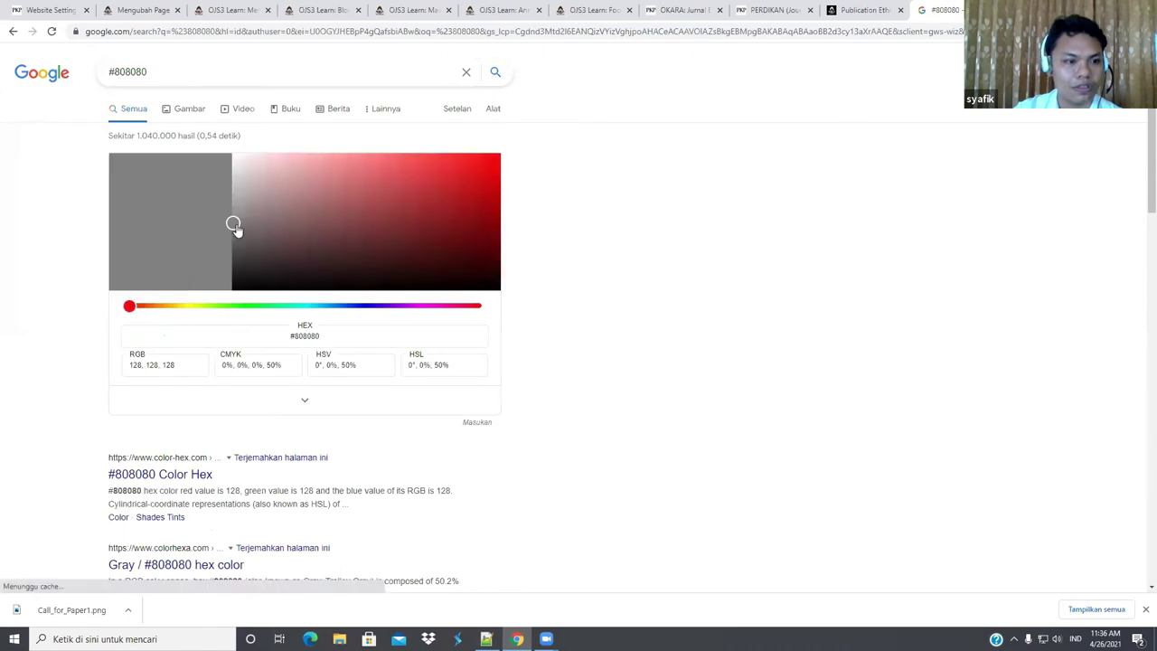
pyautogui.moveTo(232, 214); pyautogui.dragTo(236, 168)
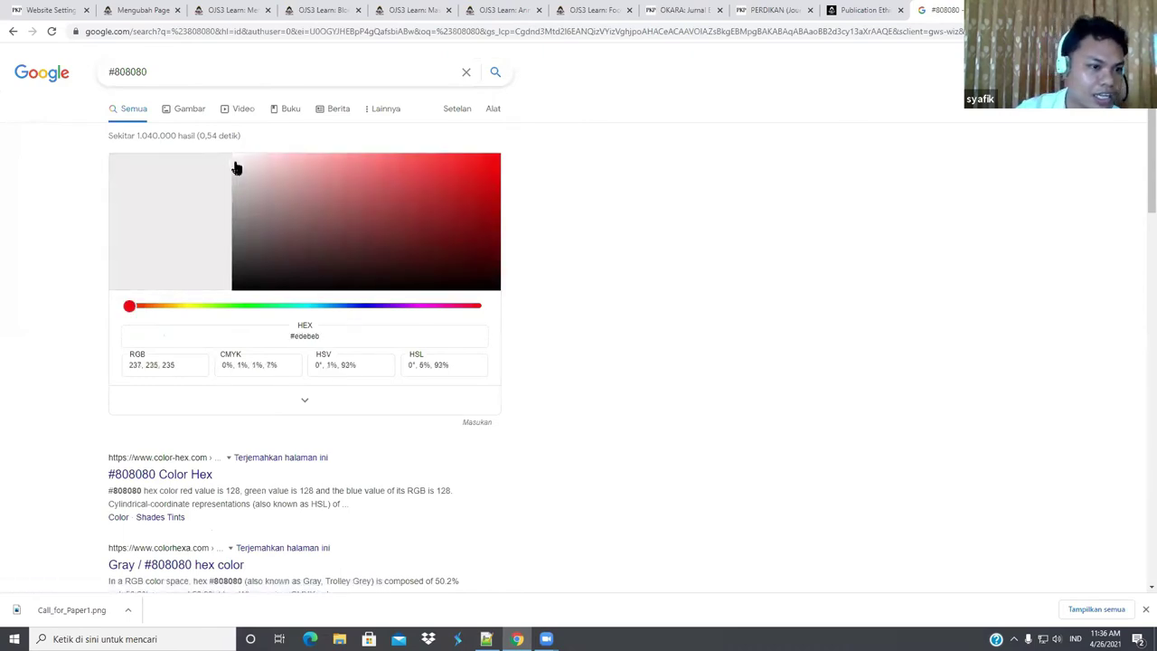
pyautogui.moveTo(322, 337); pyautogui.dragTo(282, 338)
pyautogui.hotkey('ctrl', 'c')
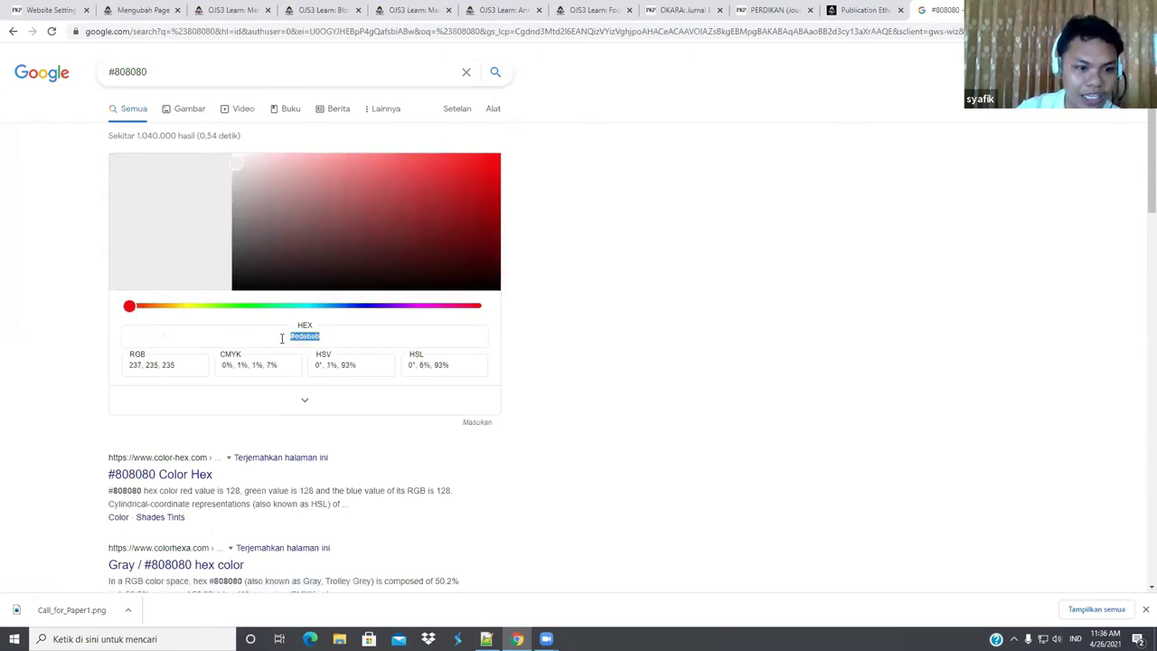
# Return to the Add Block form and set the BASE logo div's background-color to #edebeb in the source code.
pyautogui.click(37, 11)
pyautogui.click(522, 145)
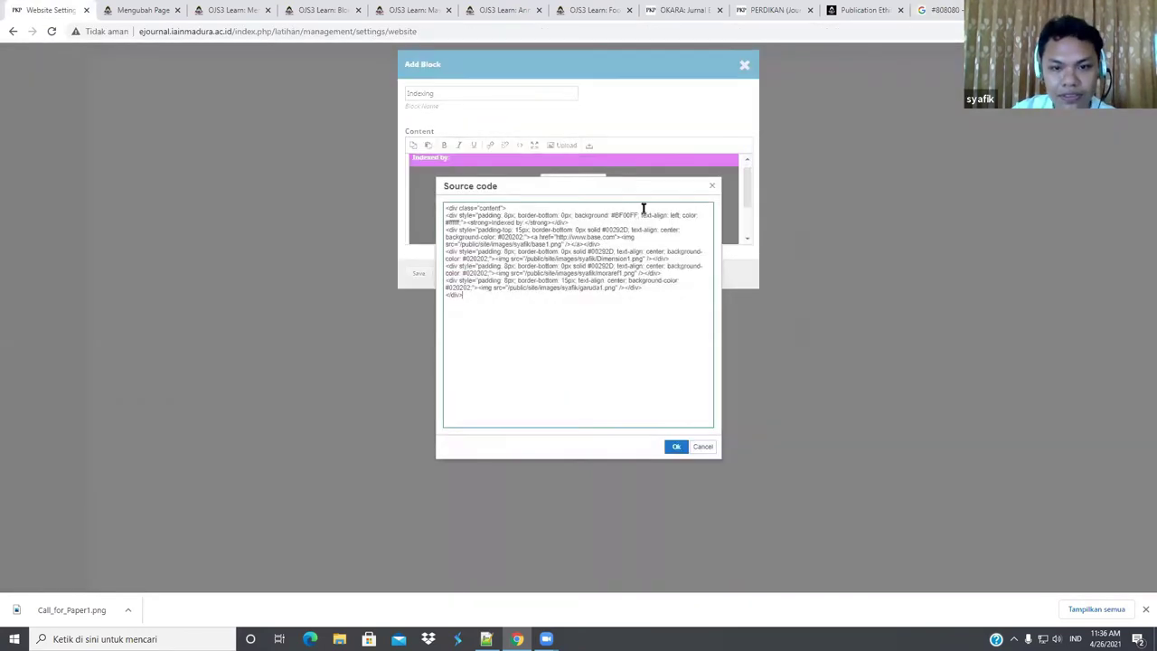
pyautogui.moveTo(627, 230); pyautogui.dragTo(603, 230)
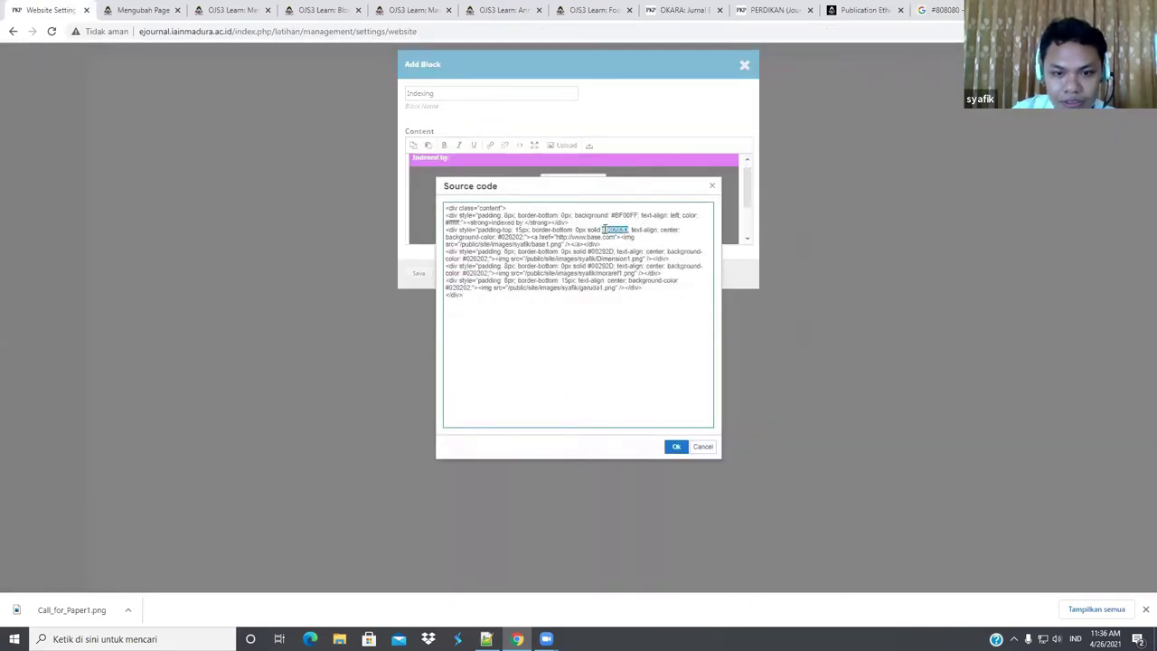
pyautogui.moveTo(523, 237); pyautogui.dragTo(499, 237)
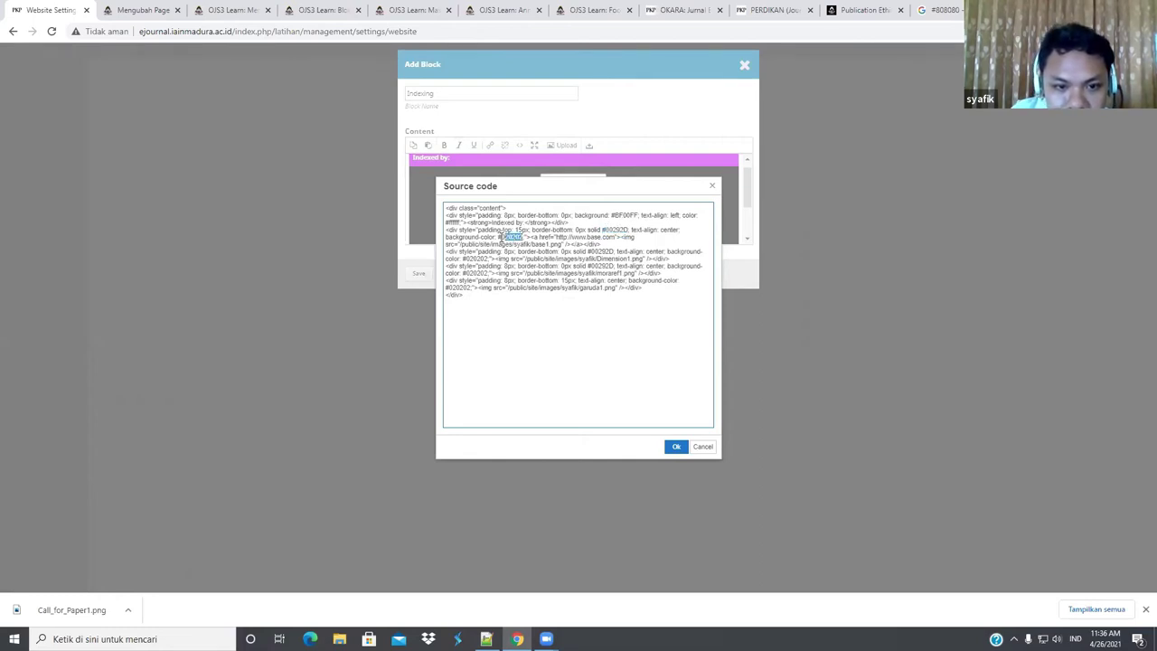
pyautogui.hotkey('ctrl', 'v')
# Set background-color to #edebeb in the Dimensions, Moraref and Garuda logo divs and apply the source code.
pyautogui.moveTo(615, 251); pyautogui.dragTo(595, 251)
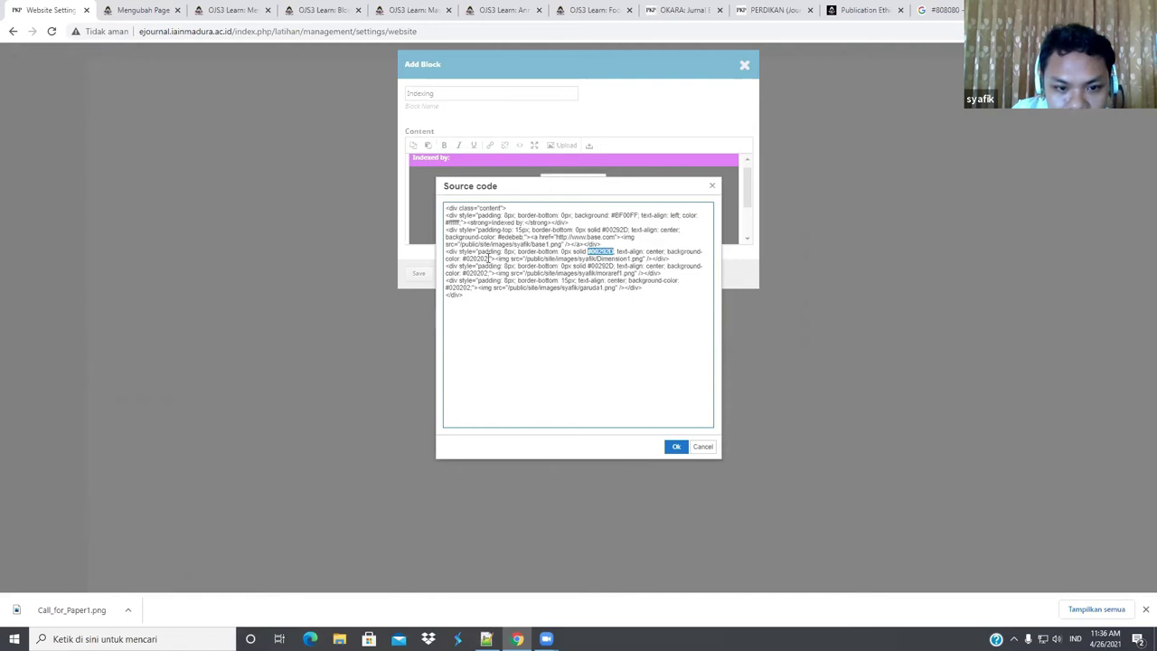
pyautogui.moveTo(489, 259); pyautogui.dragTo(445, 288)
pyautogui.hotkey('ctrl', 'v')
pyautogui.hotkey('ctrl', 'v')
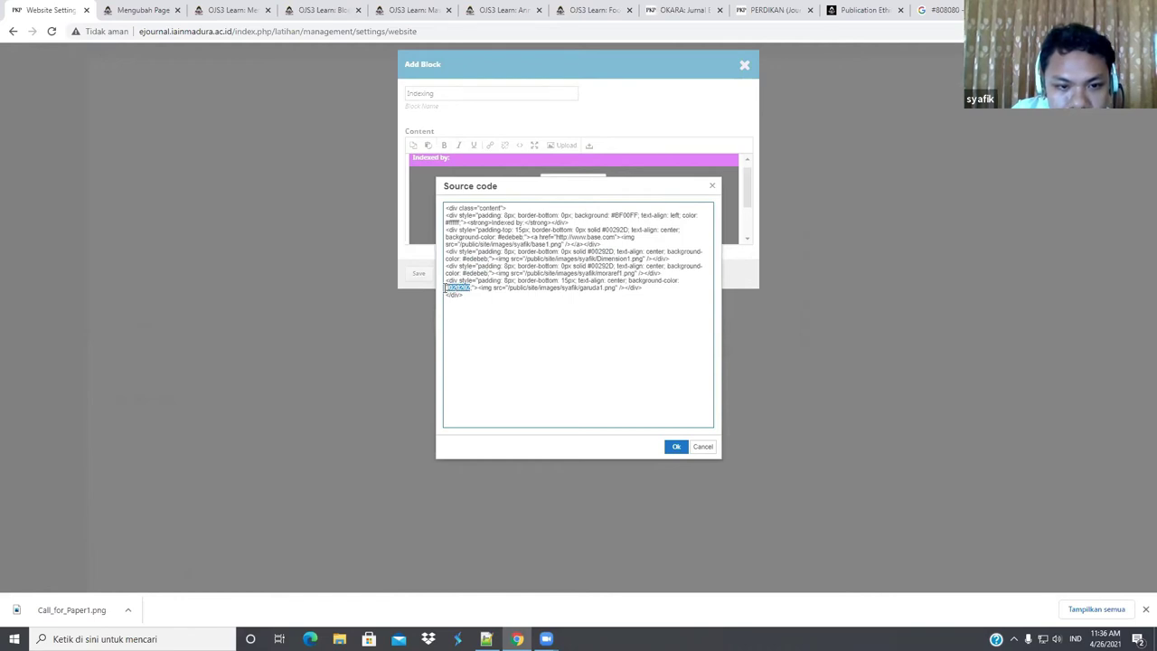
pyautogui.hotkey('ctrl', 'v')
pyautogui.click(676, 447)
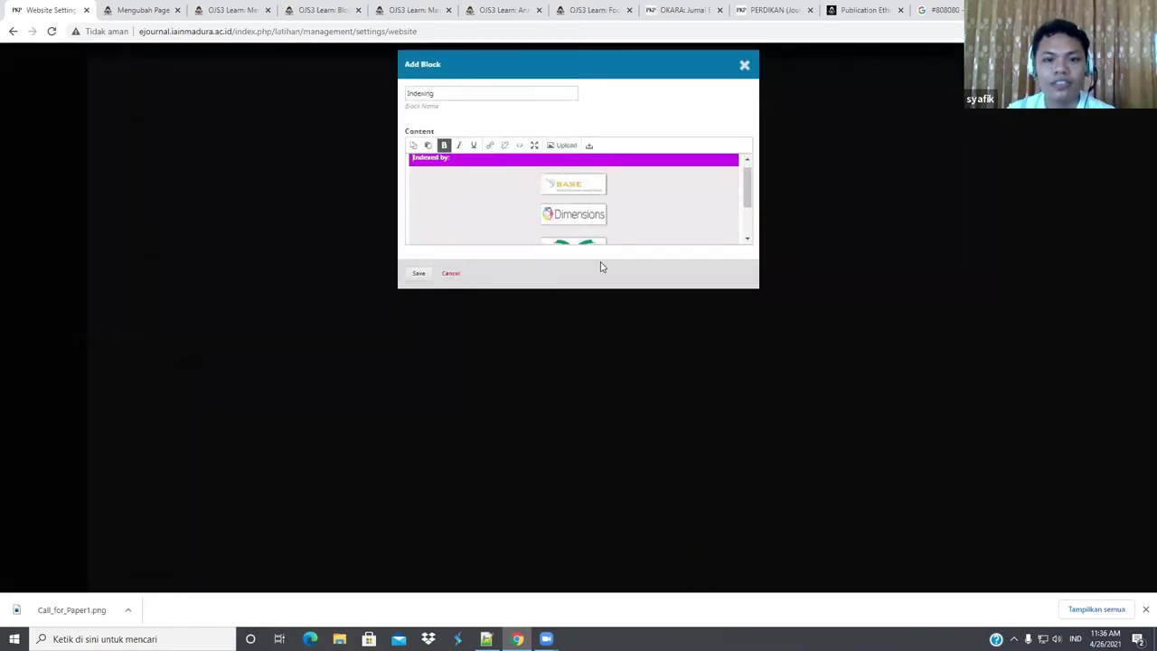
# Check the block preview, save the Indexing block and close the Custom Block Manager.
pyautogui.scroll(-2, 679, 201)
pyautogui.scroll(3, 677, 218)
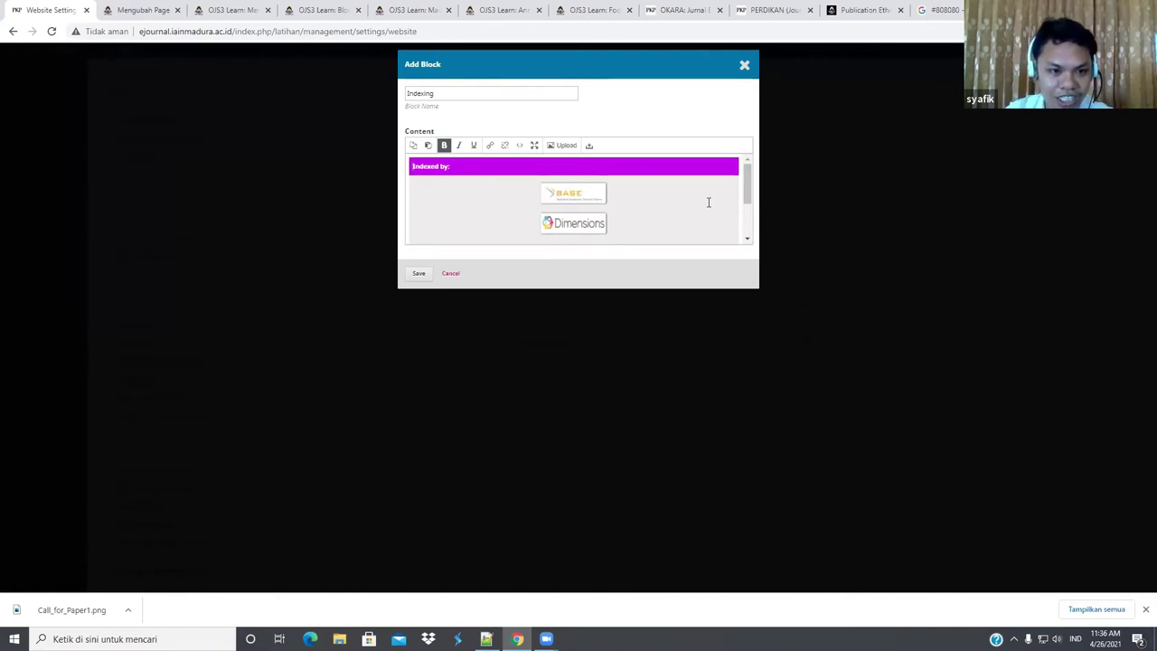
pyautogui.scroll(-3, 709, 203)
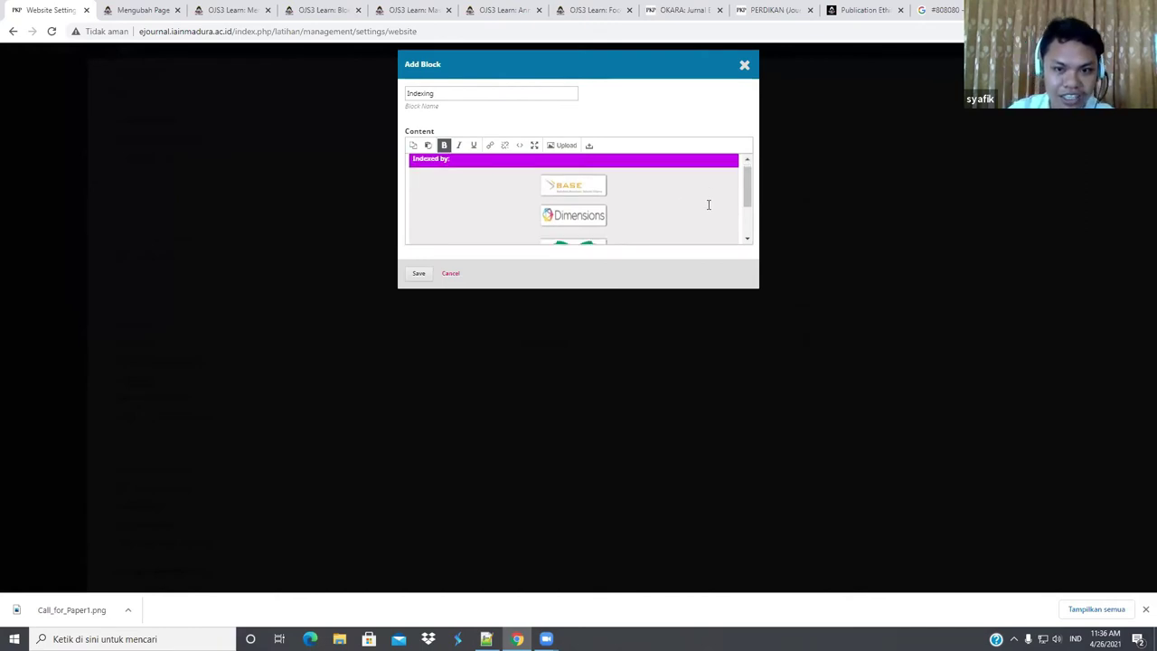
pyautogui.click(418, 274)
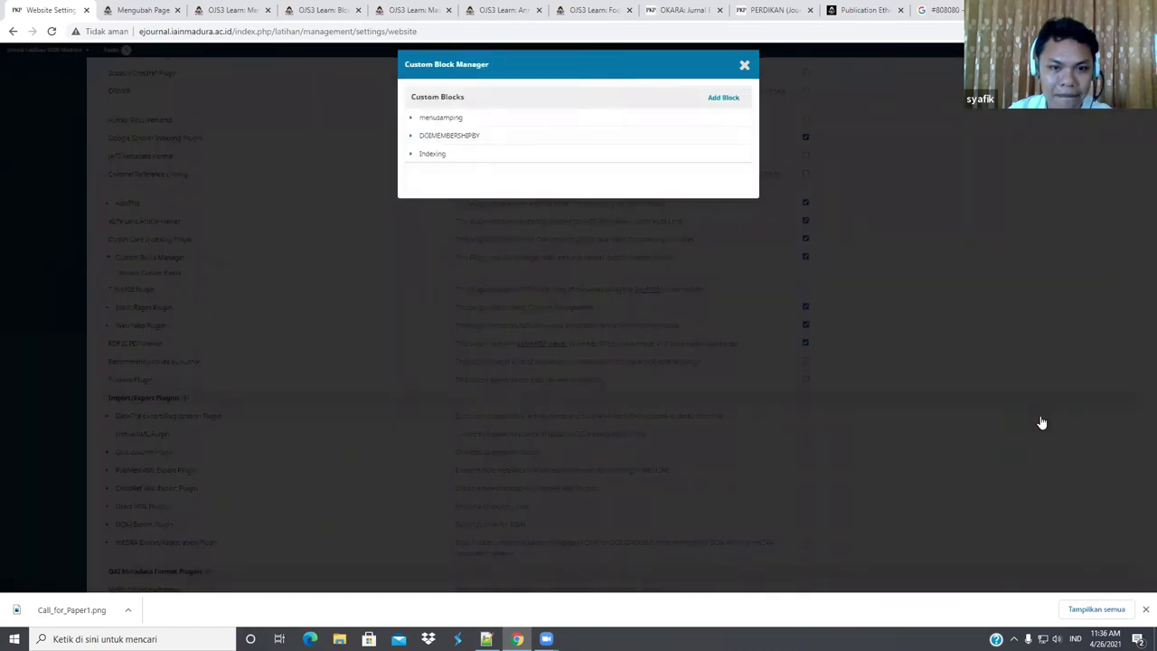
pyautogui.click(744, 69)
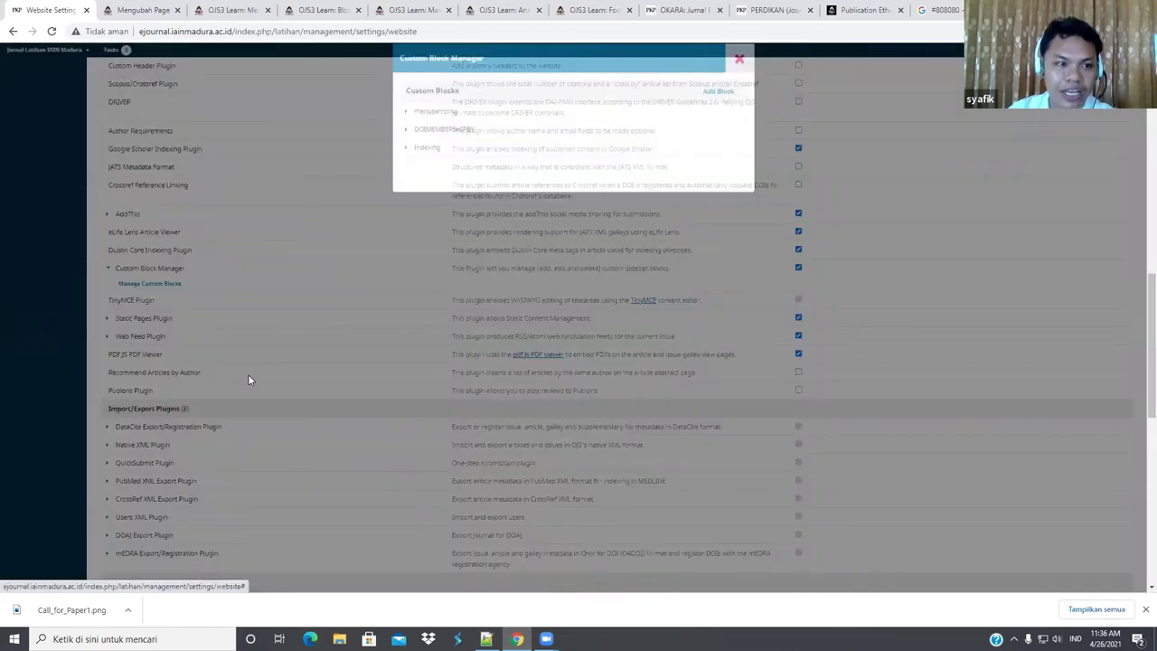
# Open the website's Appearance settings and check the Indexing block's place in Sidebar management.
pyautogui.scroll(15, 248, 377)
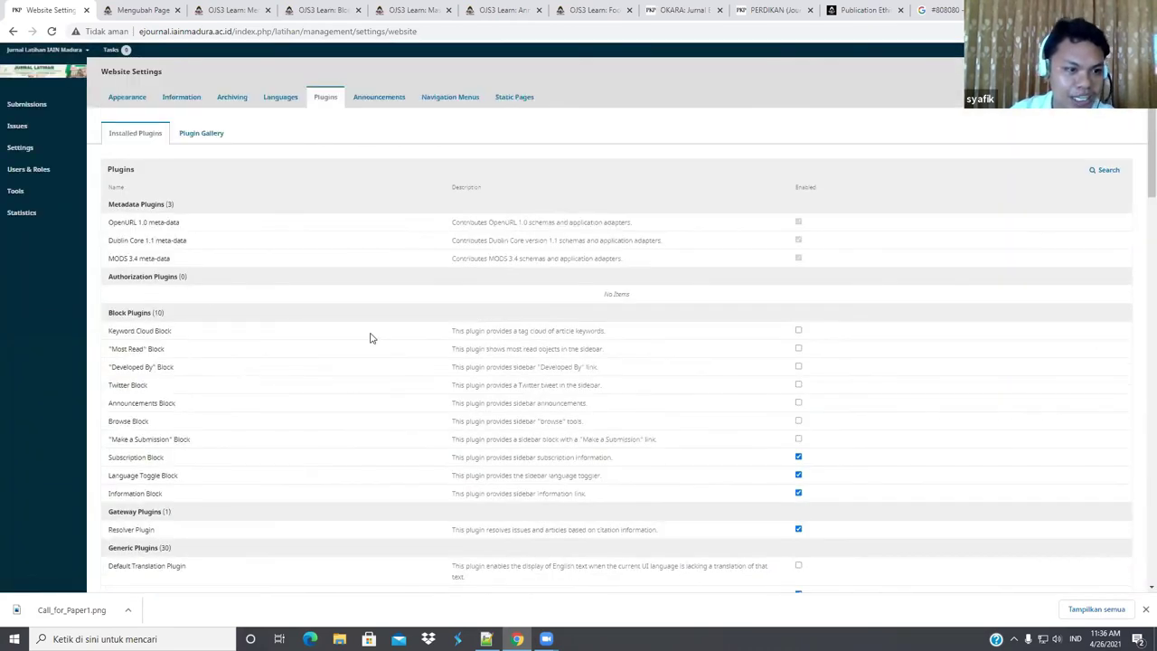
pyautogui.scroll(-2, 373, 371)
pyautogui.scroll(2, 271, 253)
pyautogui.click(127, 97)
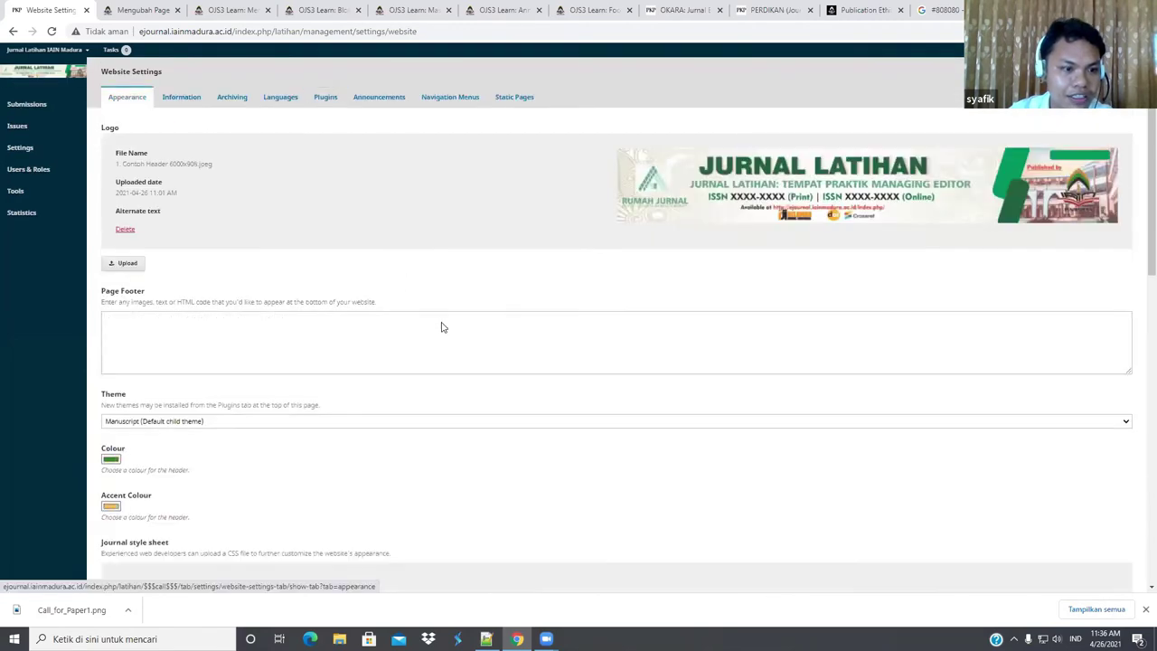
pyautogui.scroll(-8, 564, 428)
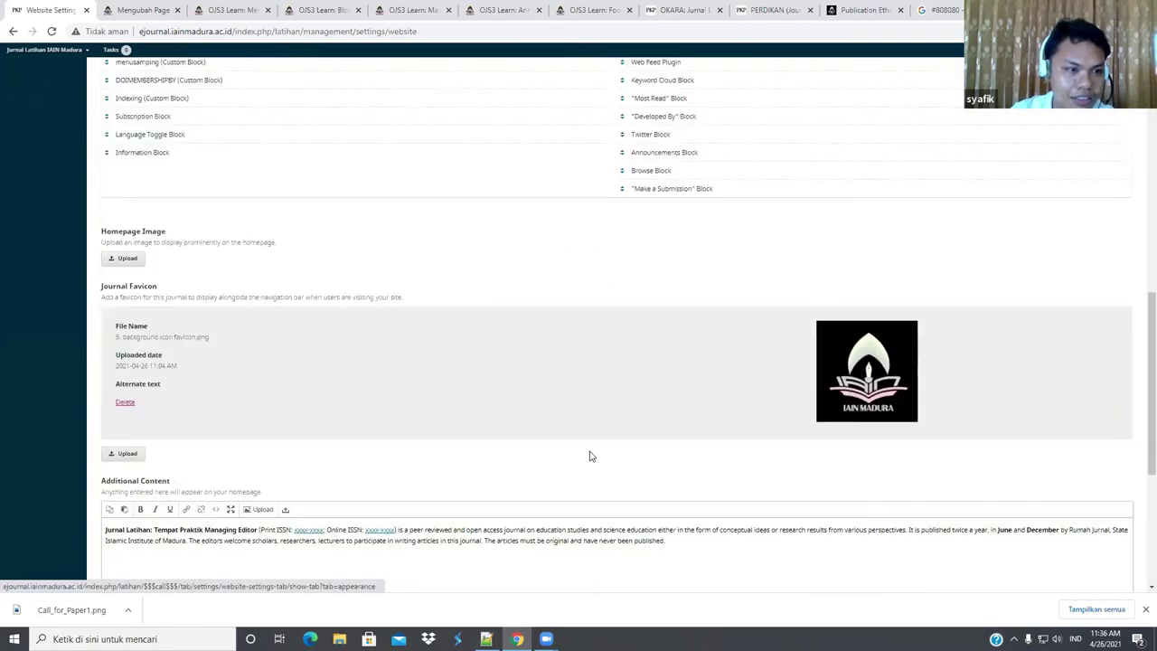
pyautogui.scroll(3, 589, 456)
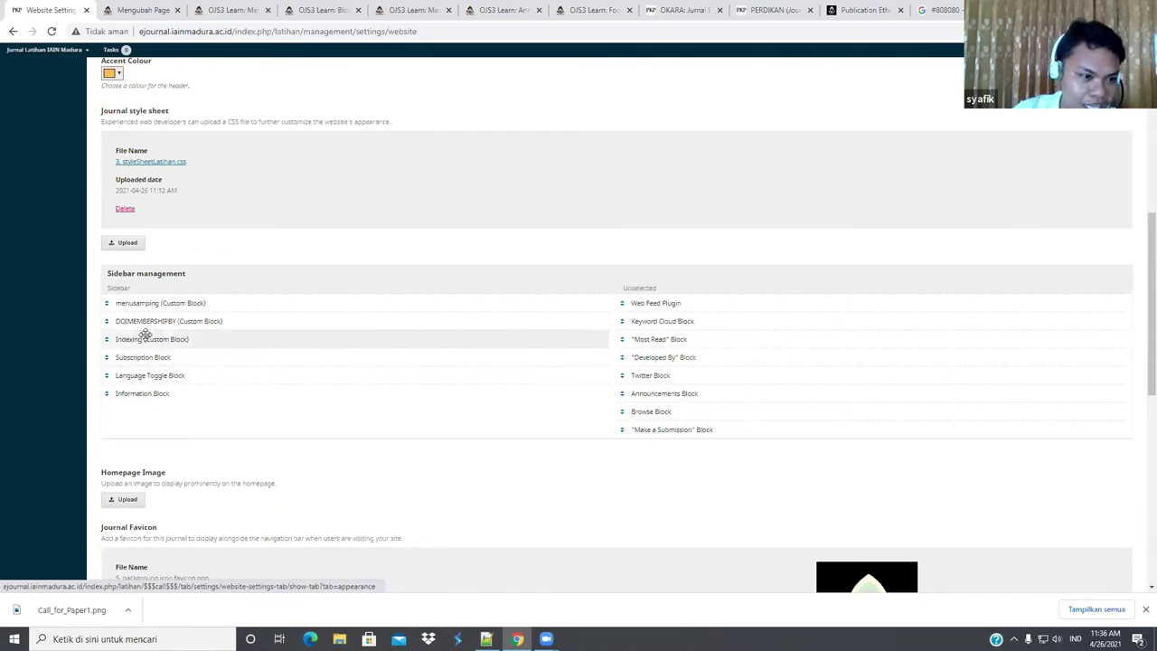
# Reload the journal's Publication Ethics page and examine the "Indexed by:" block in its sidebar.
pyautogui.click(840, 12)
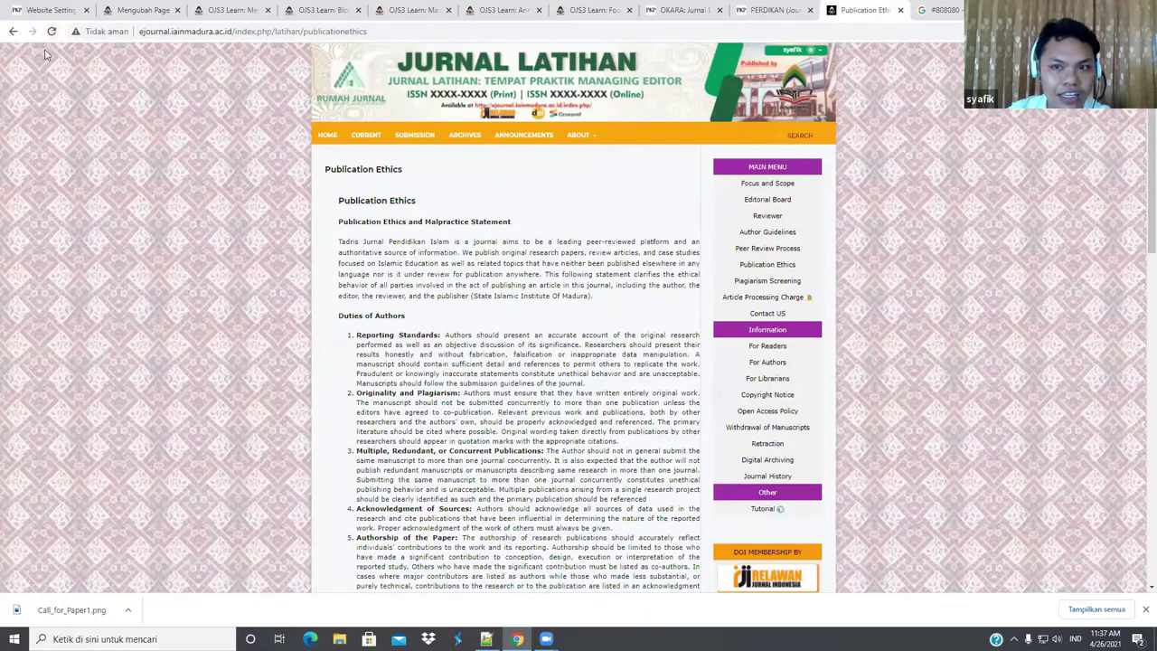
pyautogui.click(51, 31)
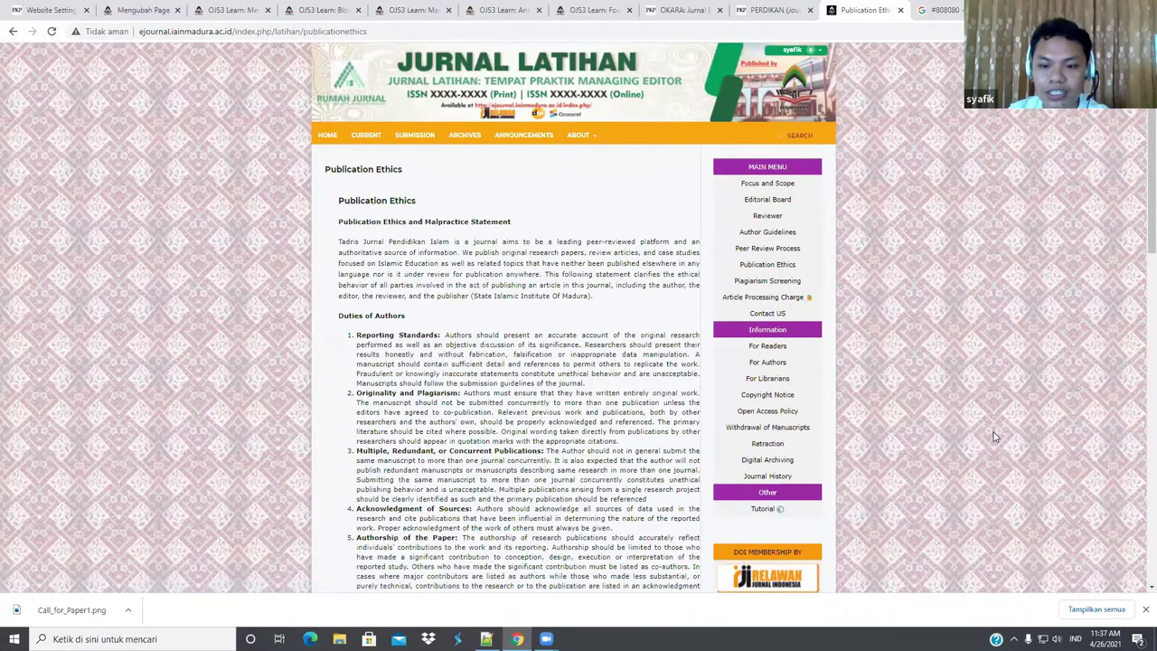
pyautogui.scroll(-5, 993, 437)
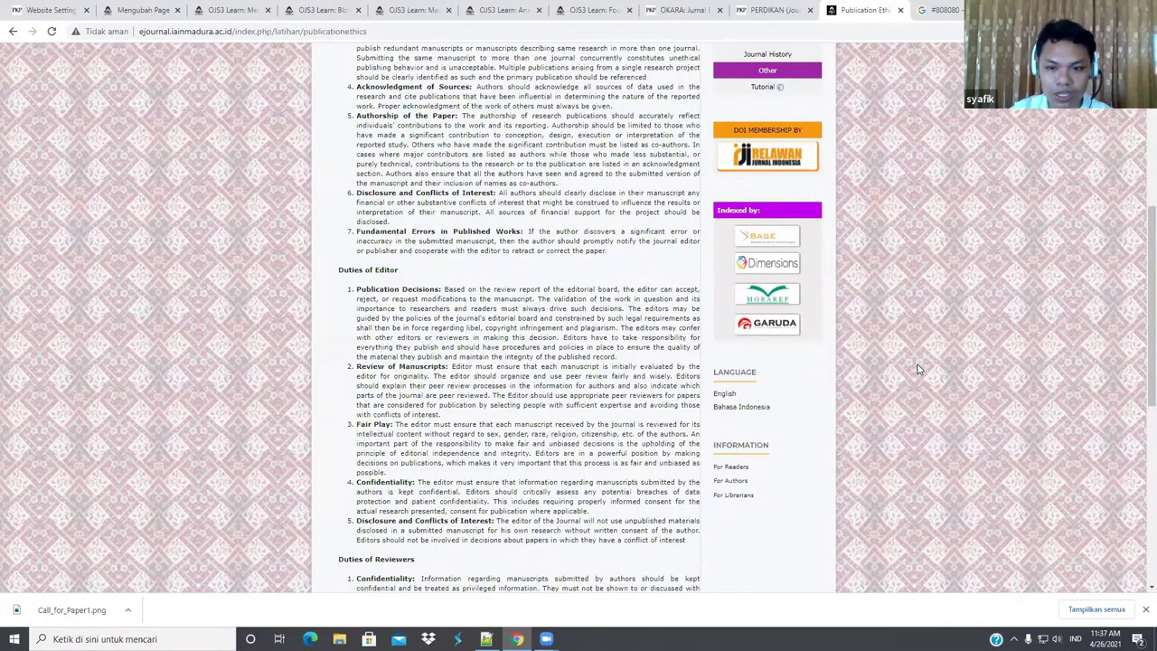
pyautogui.scroll(1, 901, 322)
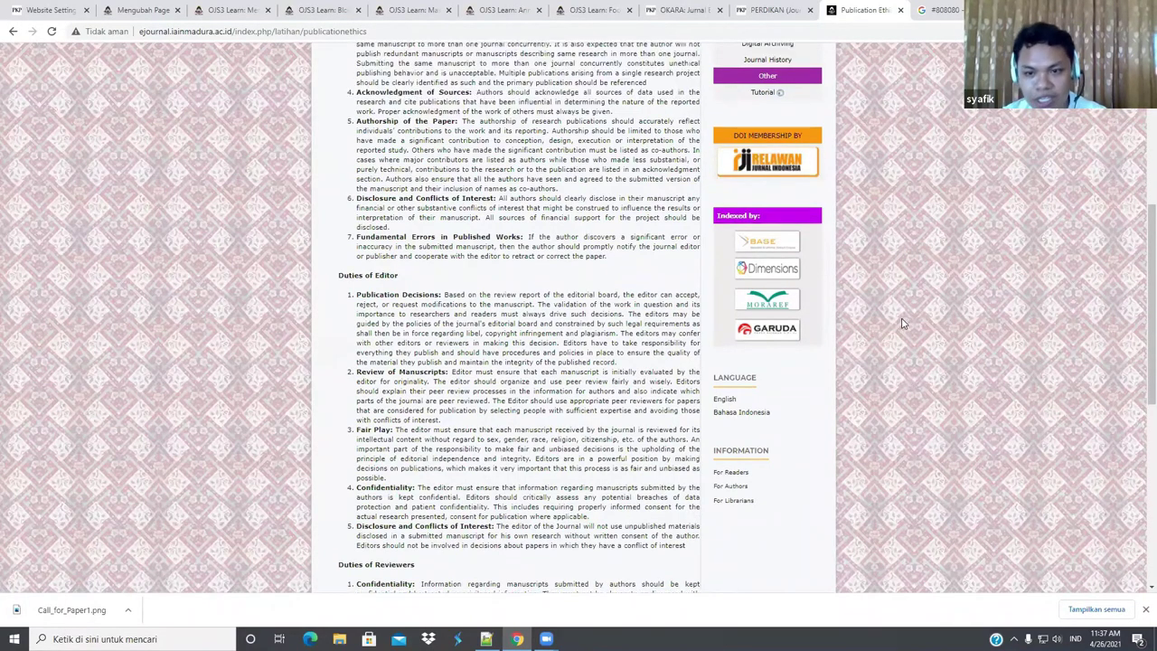
pyautogui.scroll(3, 901, 323)
pyautogui.scroll(-2, 901, 323)
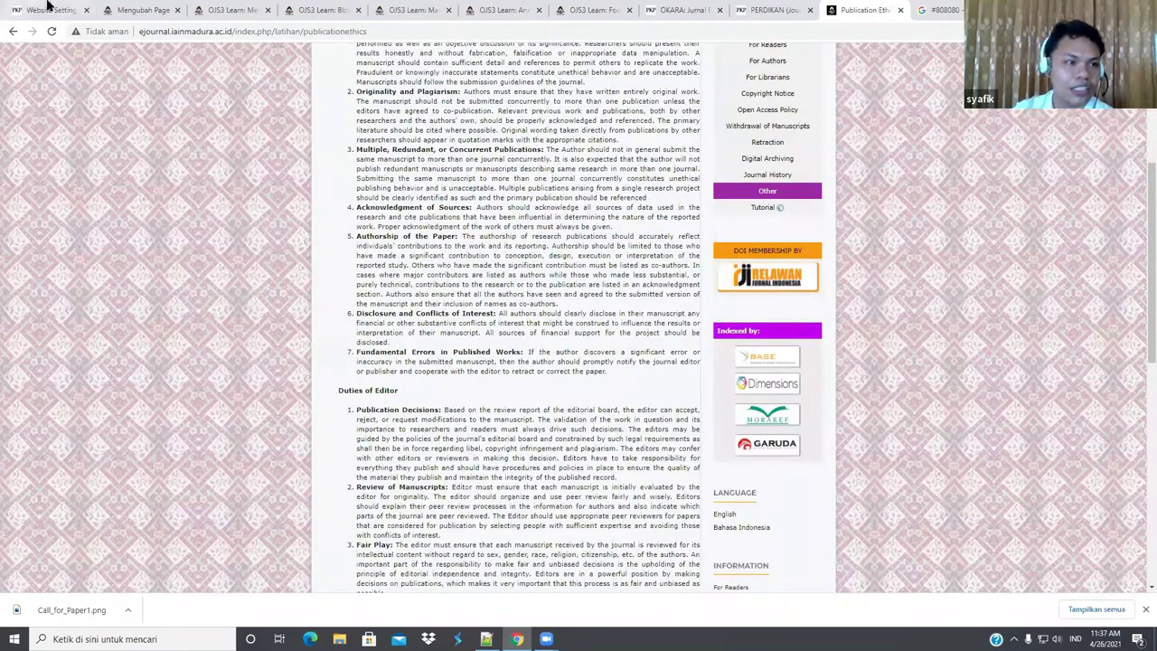
# Return to the website settings and open the Custom Block Manager plugin's list of custom blocks.
pyautogui.click(47, 10)
pyautogui.scroll(6, 916, 417)
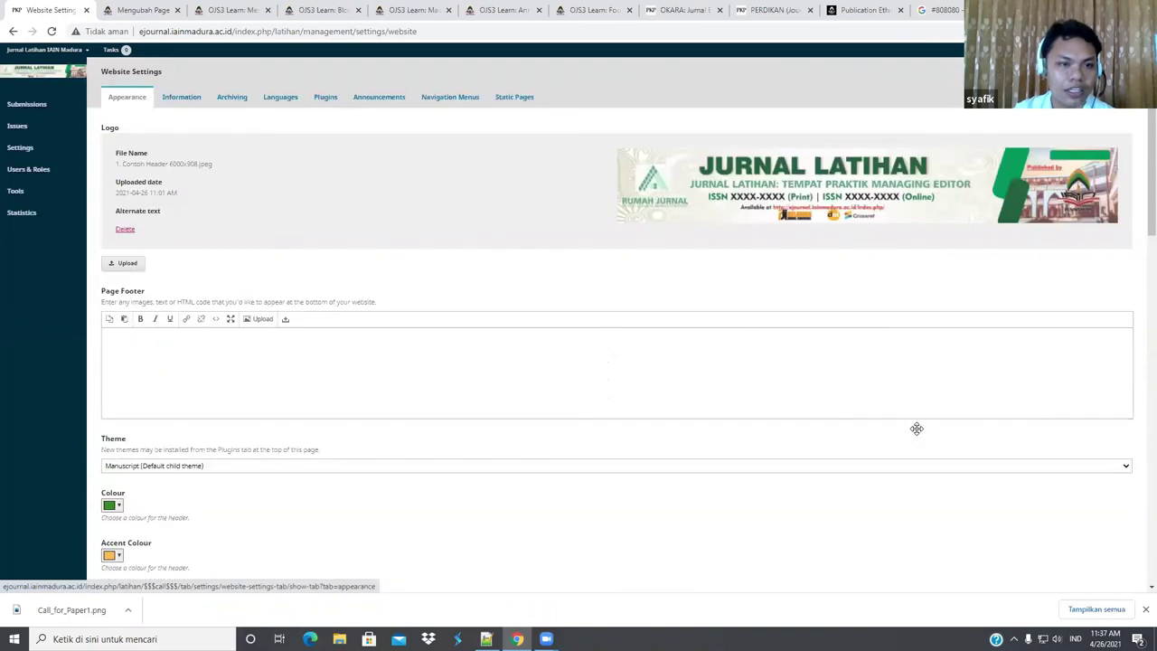
pyautogui.click(326, 98)
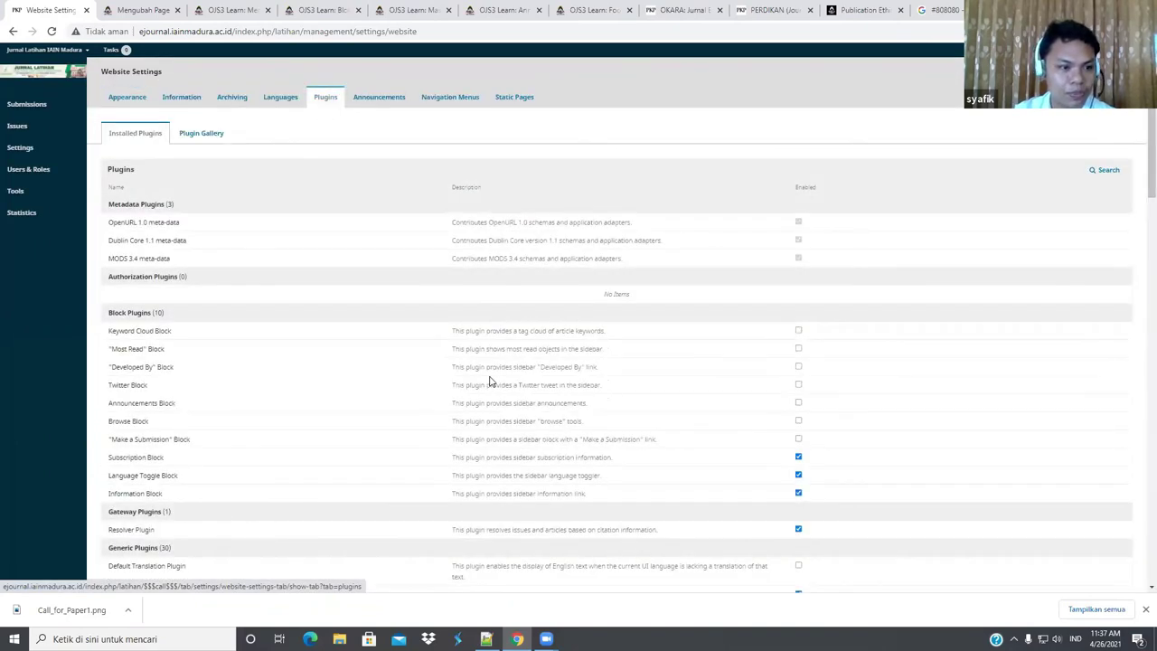
pyautogui.scroll(-6, 490, 381)
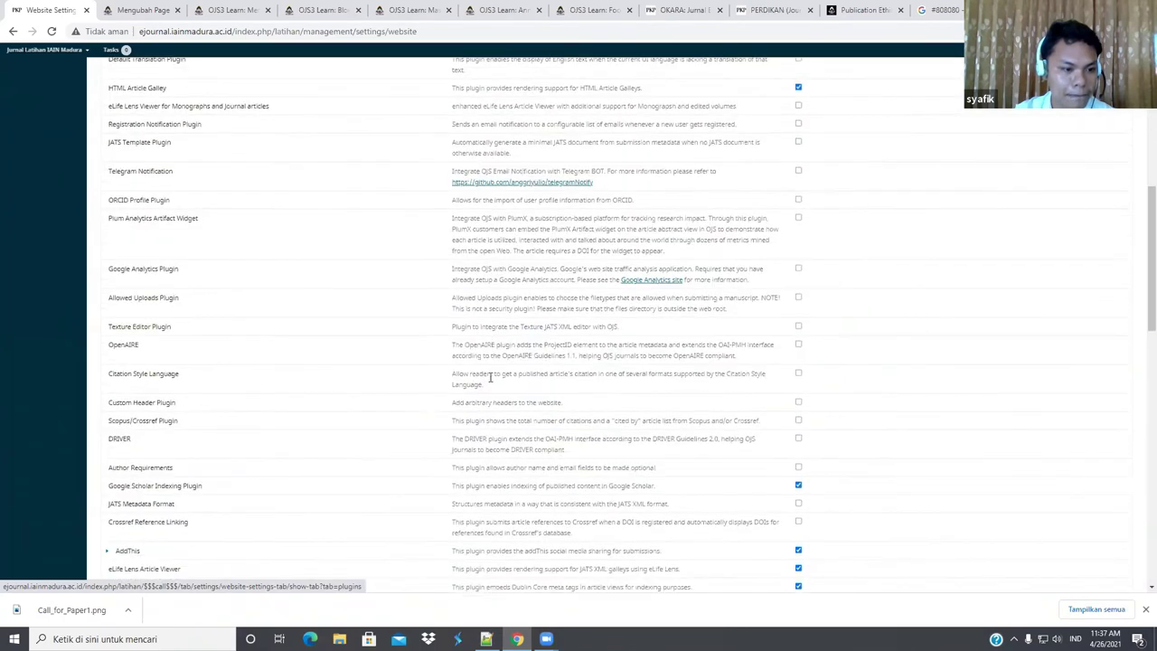
pyautogui.scroll(-2, 489, 381)
pyautogui.scroll(-2, 184, 491)
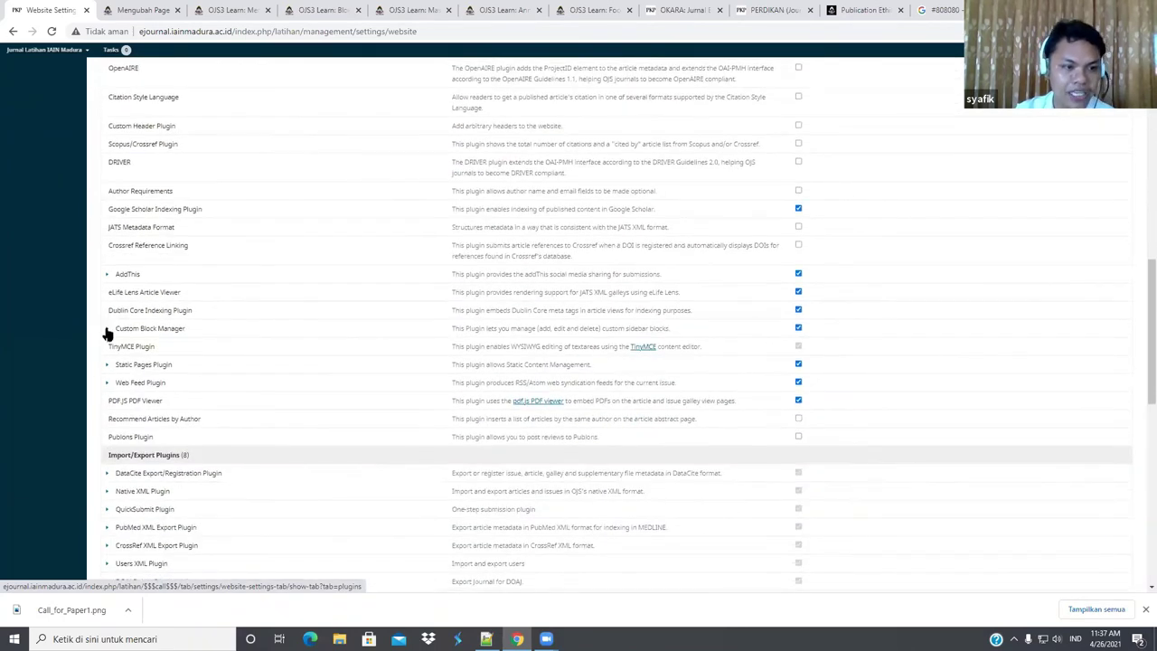
pyautogui.click(107, 331)
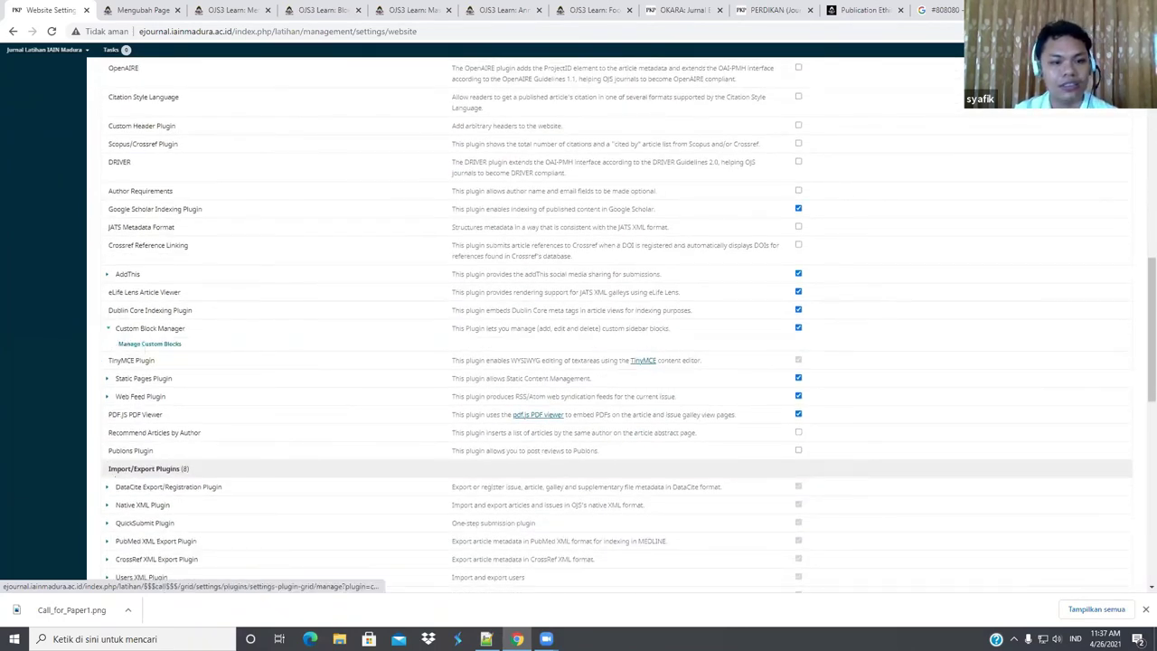
pyautogui.click(138, 345)
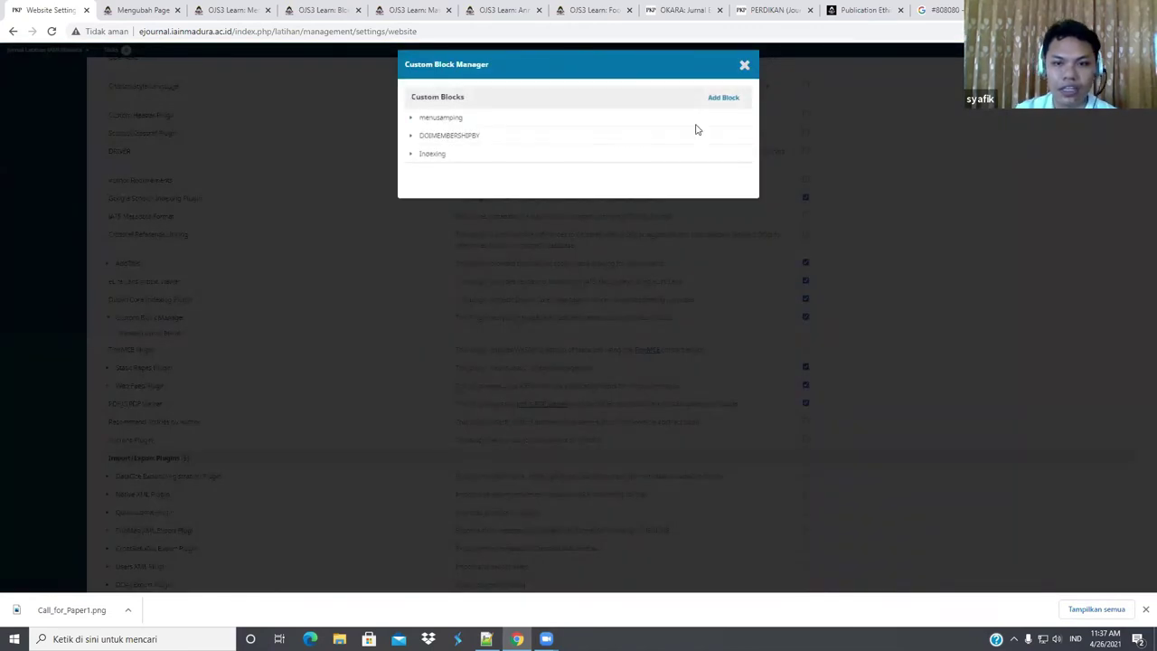
# Add a new custom block named "visitor".
pyautogui.click(722, 97)
pyautogui.click(452, 91)
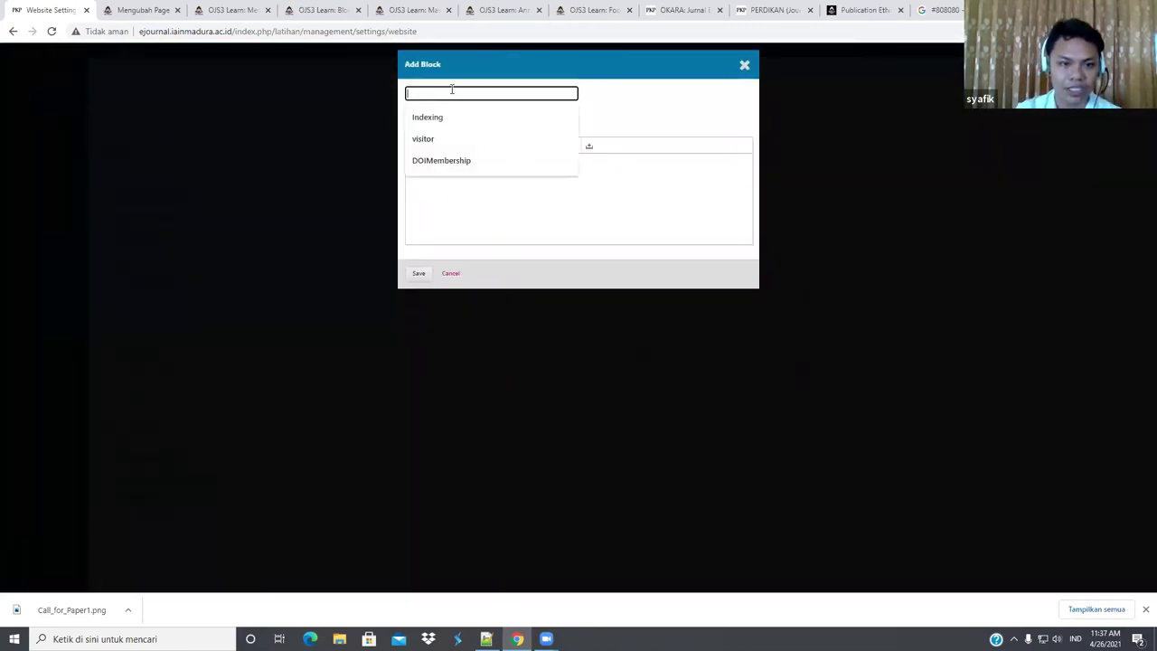
pyautogui.write('visi')
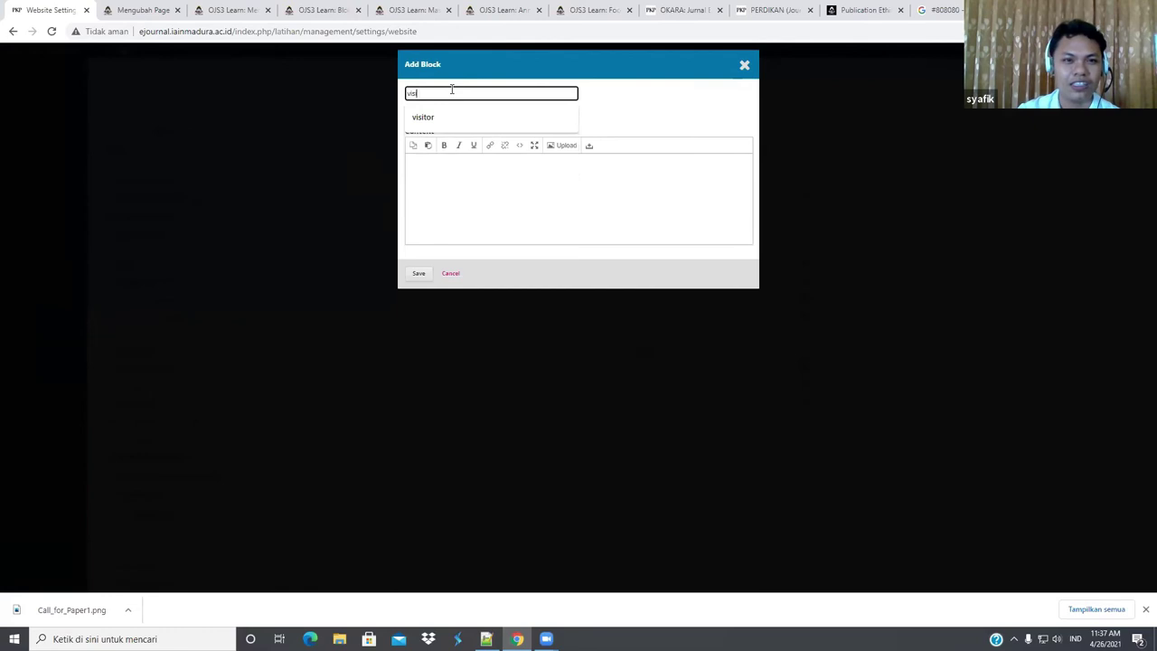
pyautogui.write('tor')
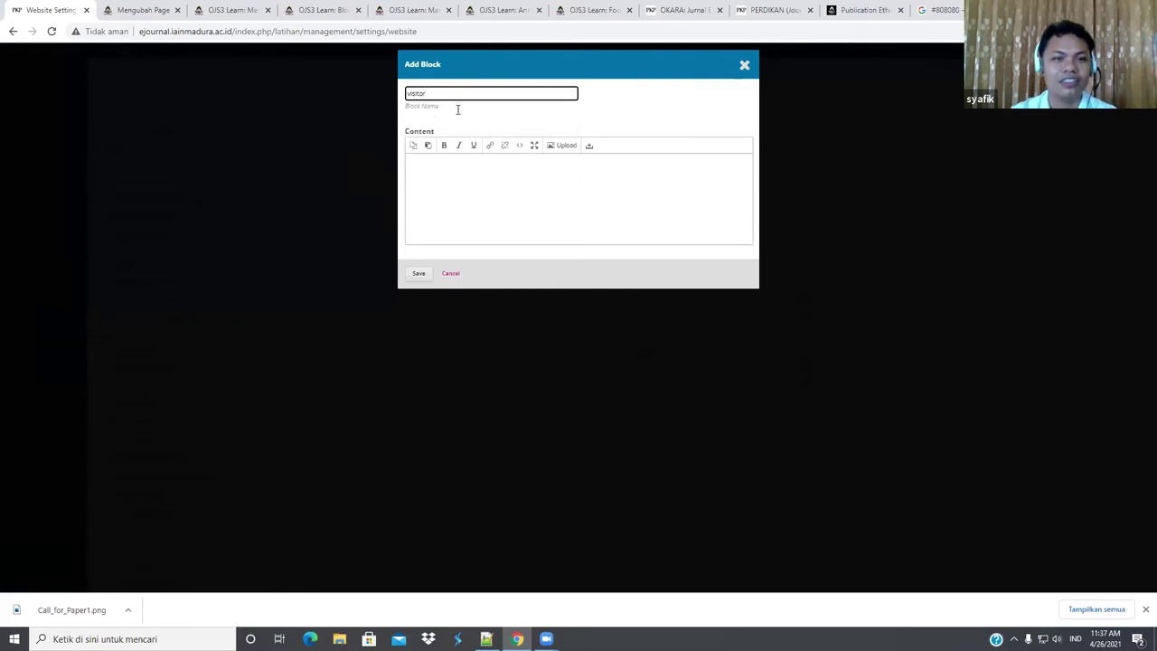
pyautogui.click(481, 194)
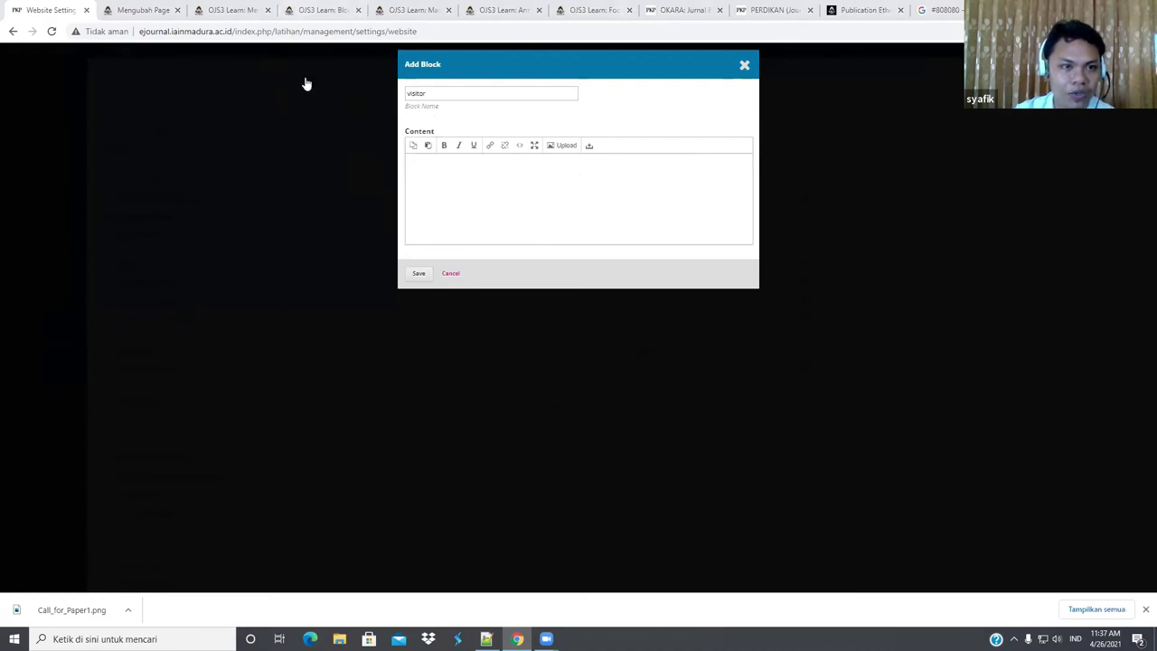
# Copy the whole sample HTML code for Visitors (Flag Counter/ Stat Counter) from the OJS3 Learn block tutorial page.
pyautogui.click(321, 10)
pyautogui.scroll(-5, 712, 473)
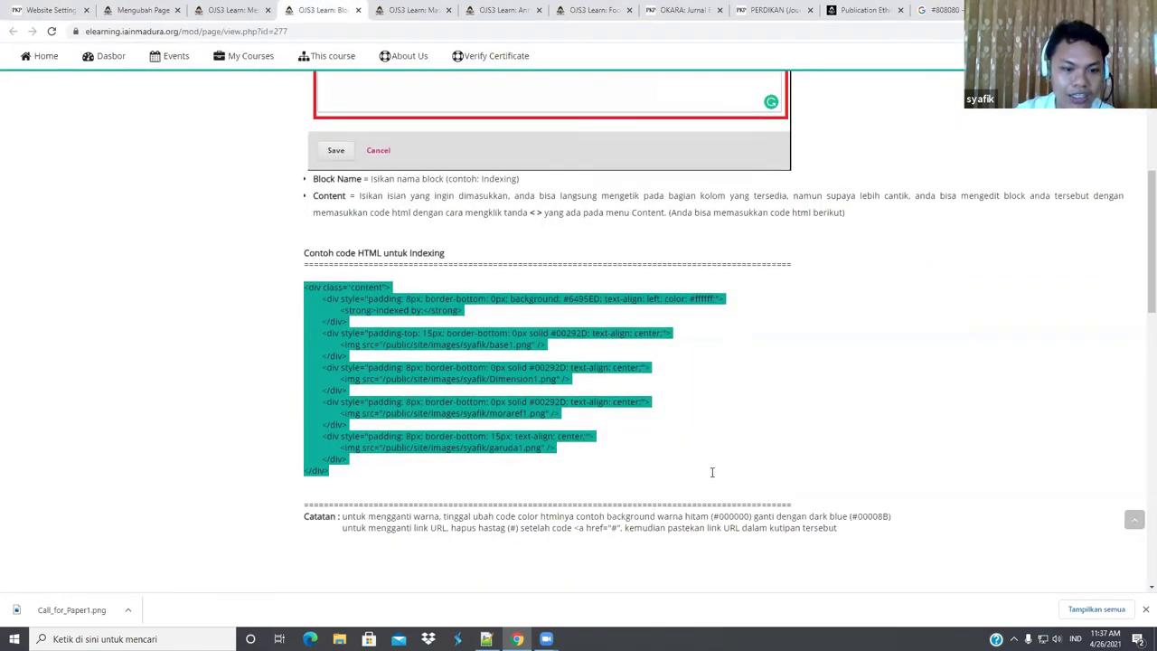
pyautogui.scroll(-1, 712, 473)
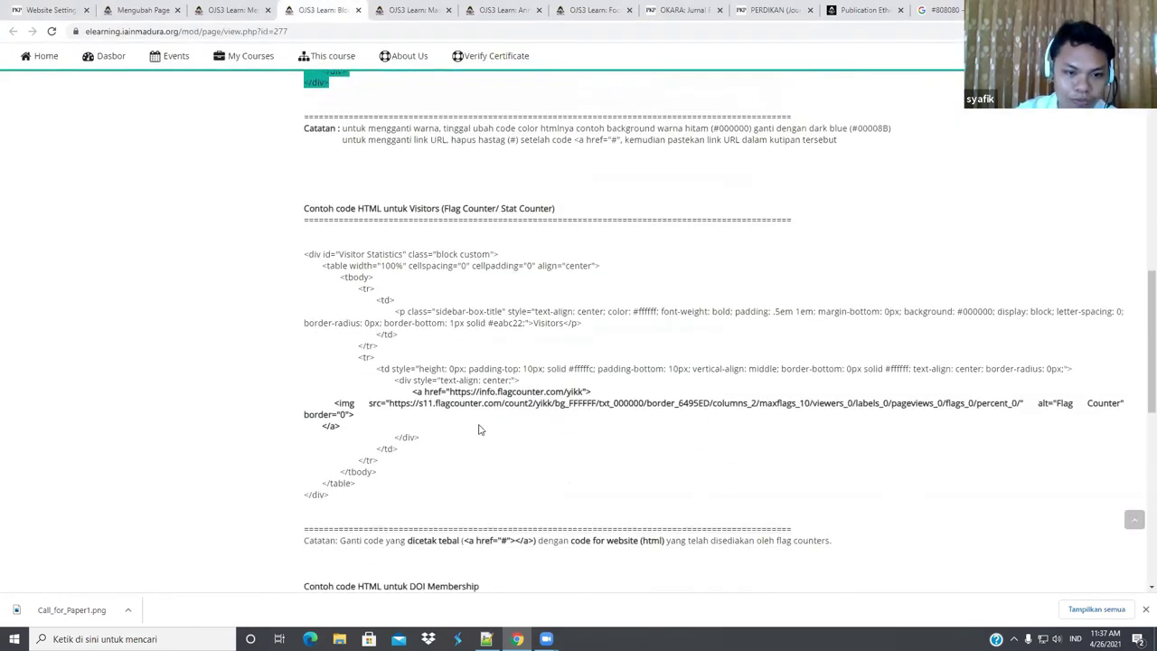
pyautogui.moveTo(359, 501); pyautogui.dragTo(304, 261)
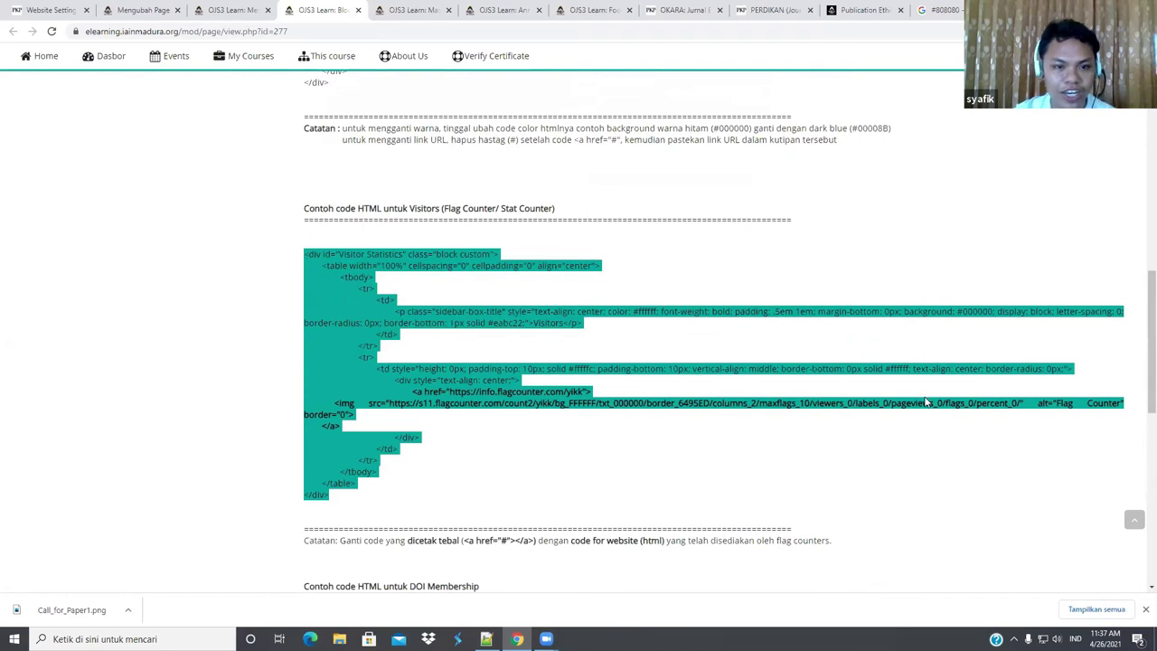
# Paste the copied Visitors code into the visitor block's content as source code and apply it.
pyautogui.click(33, 8)
pyautogui.click(520, 147)
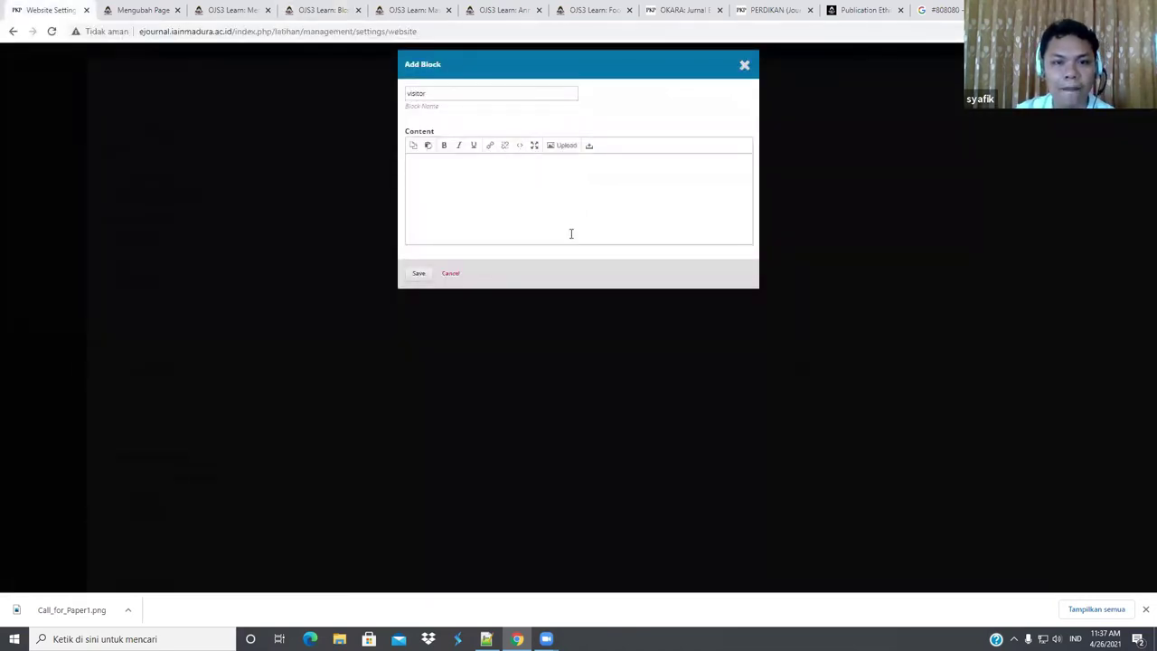
pyautogui.hotkey('ctrl', 'v')
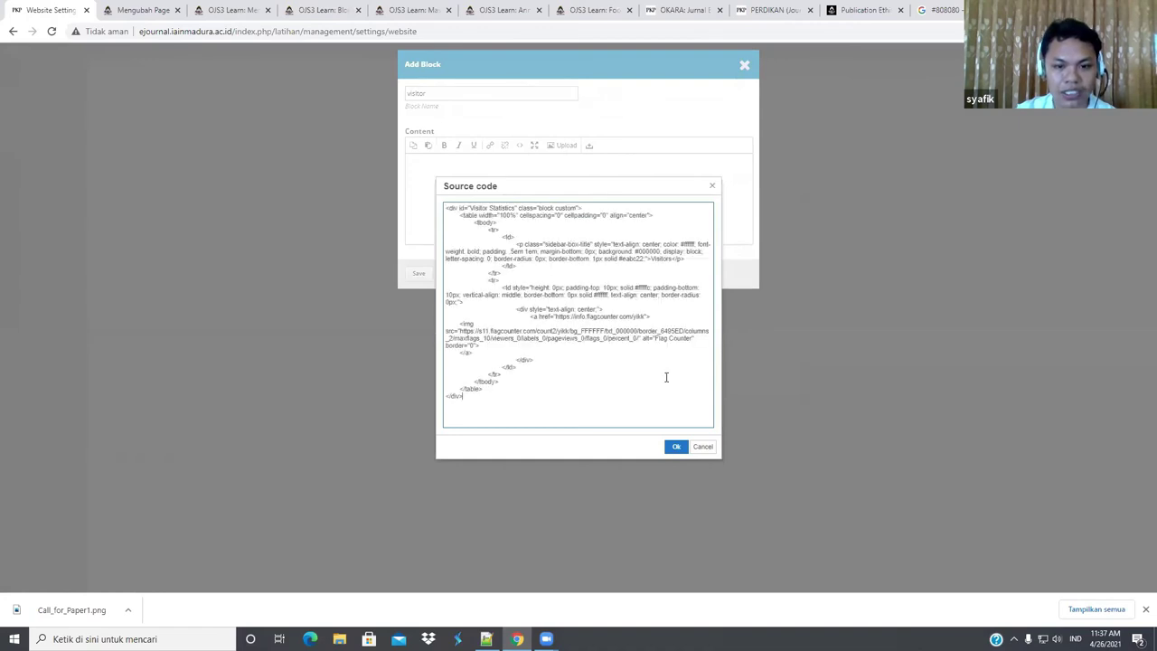
pyautogui.click(676, 446)
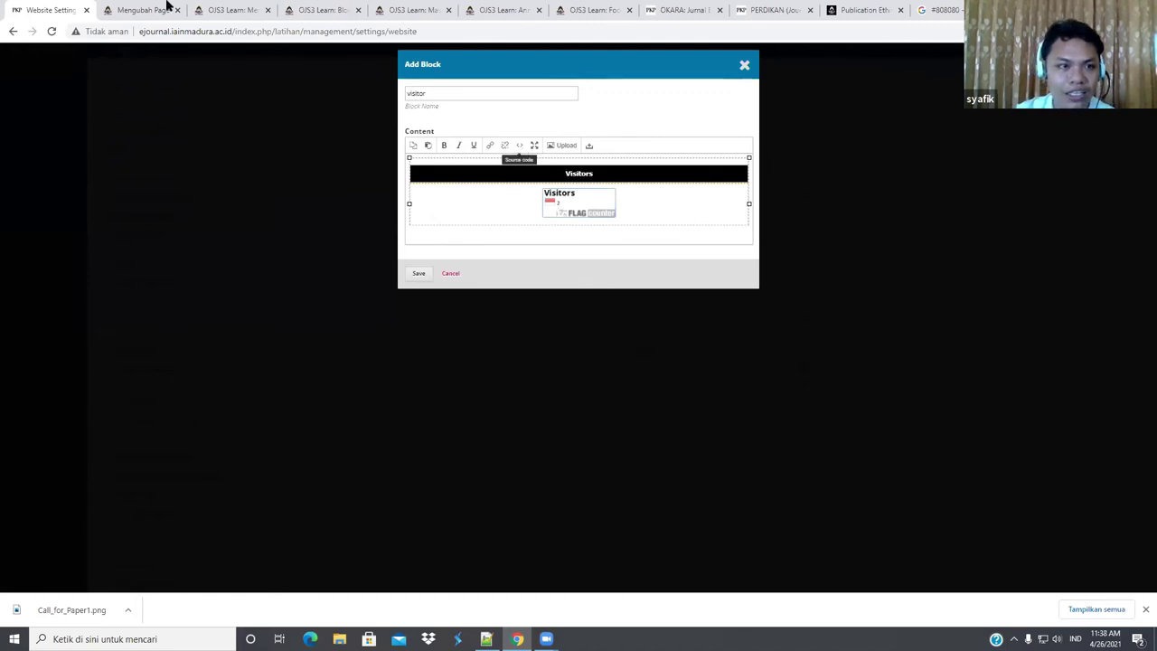
# Highlight the bold Flag Counter link code in the tutorial's Visitors sample to see which part is replaceable.
pyautogui.click(322, 10)
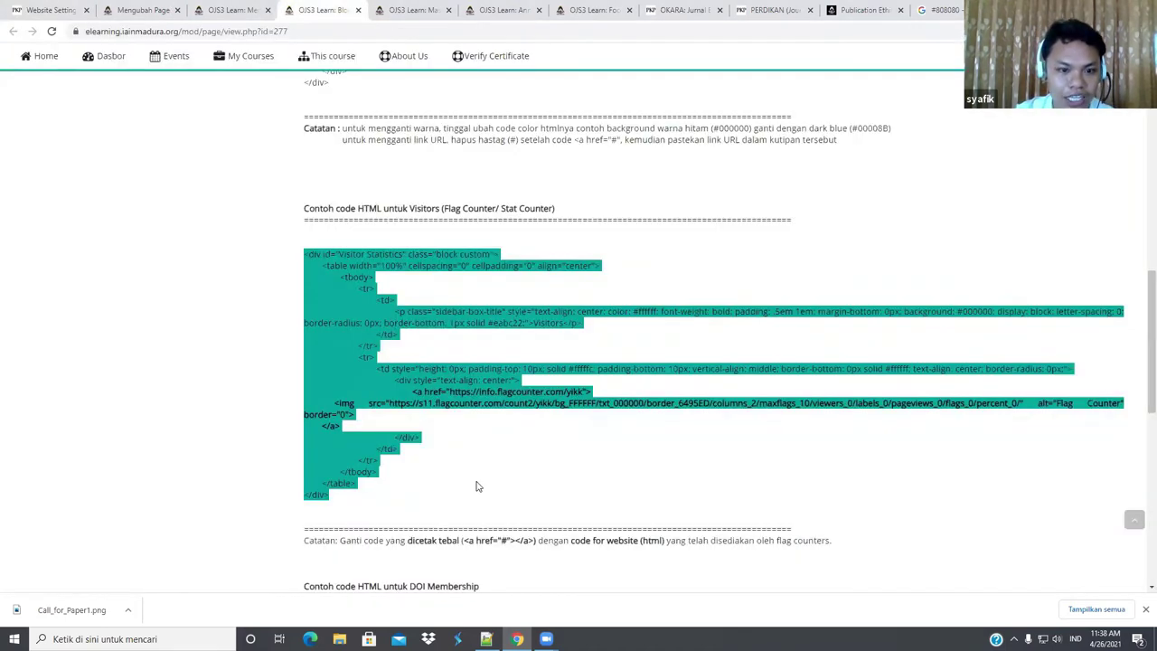
pyautogui.click(411, 390)
pyautogui.moveTo(413, 391); pyautogui.dragTo(441, 428)
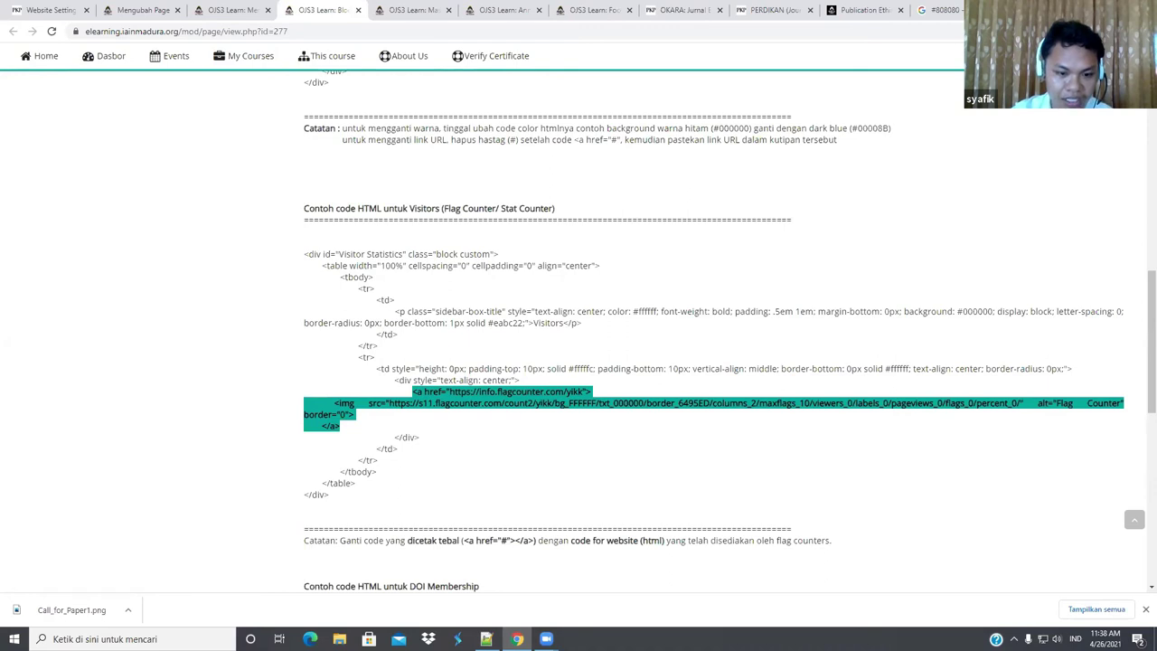
# Reopen the visitor block's source code, then search Google for "code warna ungu" and copy the colour code #BF00FF.
pyautogui.click(41, 9)
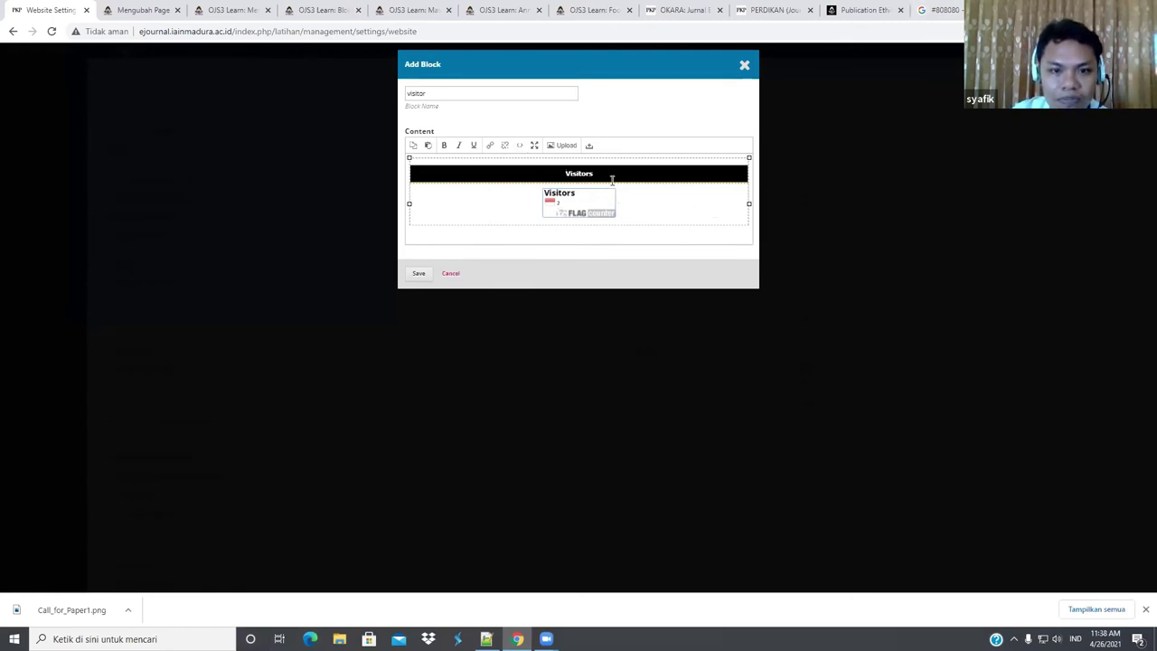
pyautogui.click(520, 146)
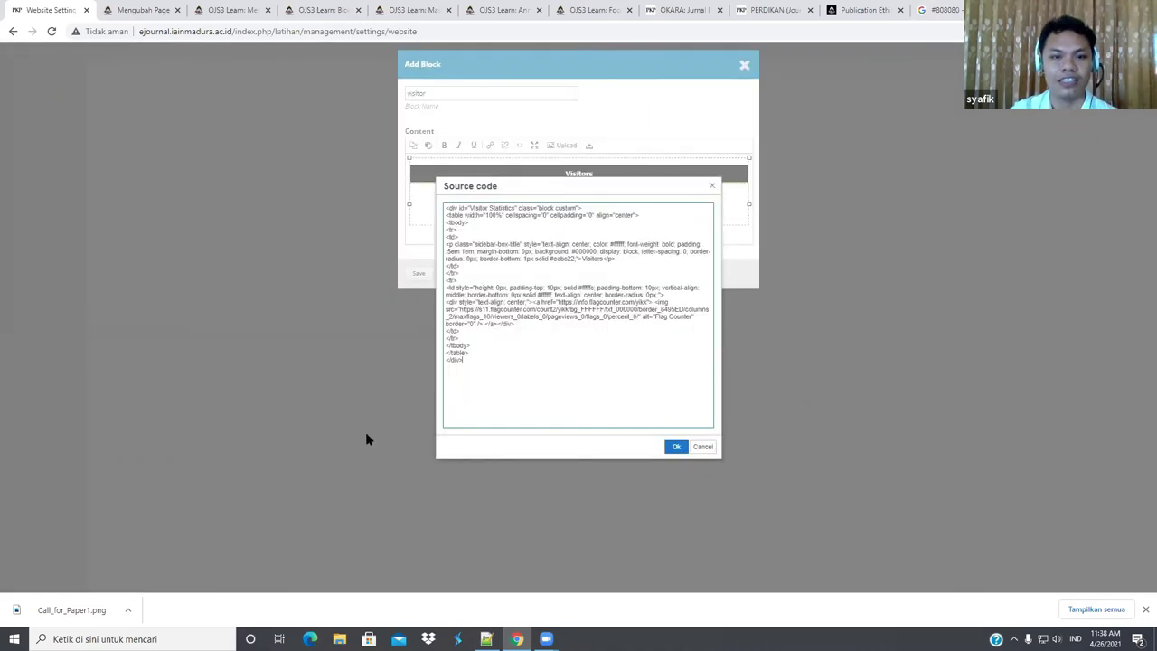
pyautogui.hotkey('ctrl', '9')
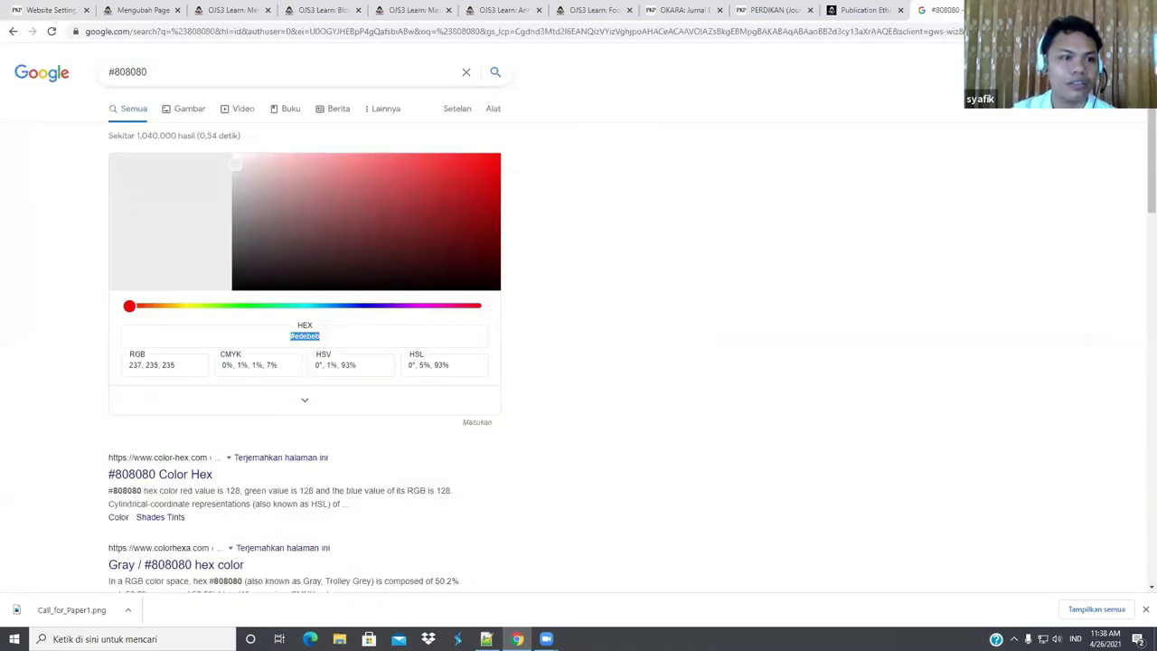
pyautogui.press('/')
pyautogui.write('code ')
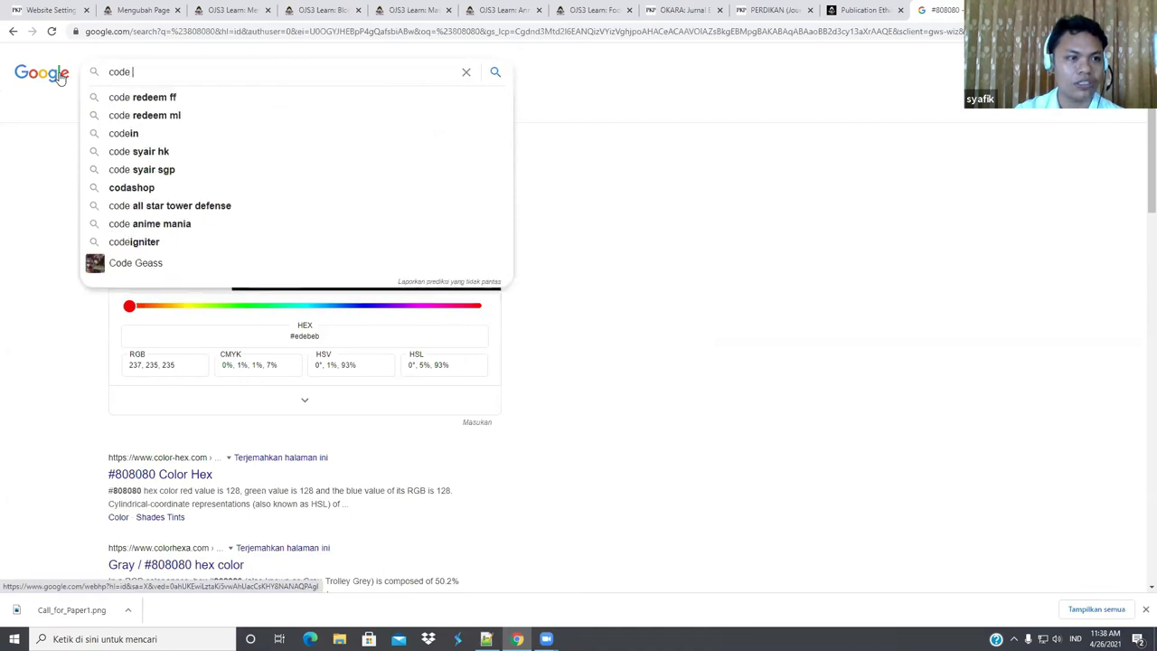
pyautogui.write('warna ungu')
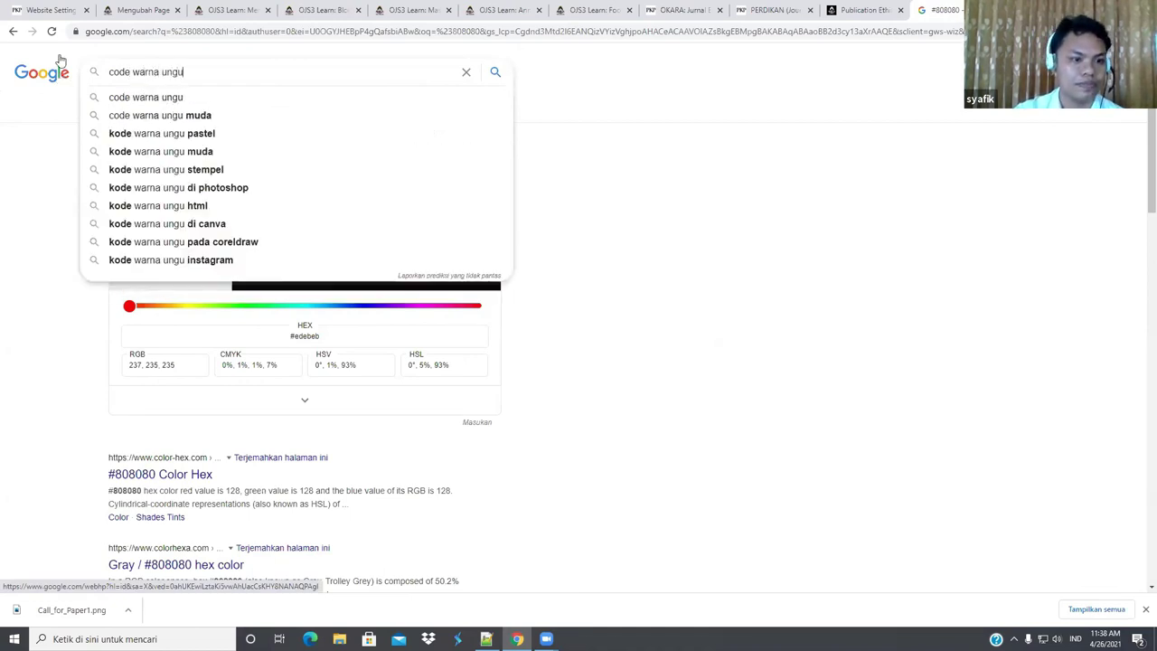
pyautogui.press('Return')
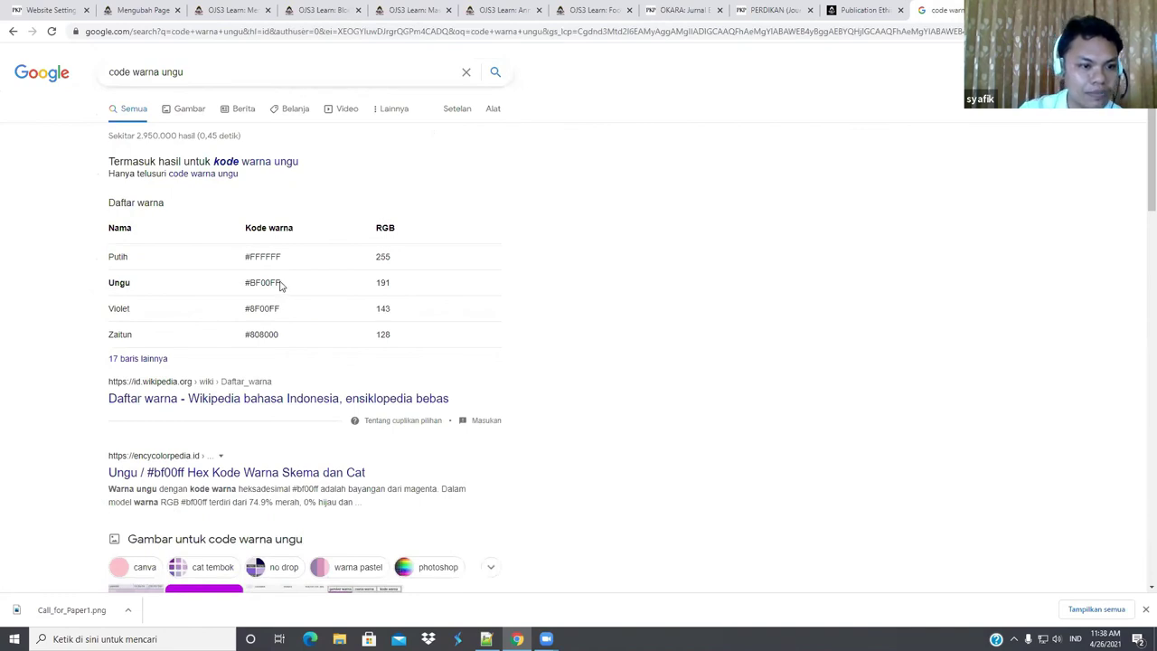
pyautogui.moveTo(281, 283); pyautogui.dragTo(228, 286)
pyautogui.hotkey('ctrl', 'c')
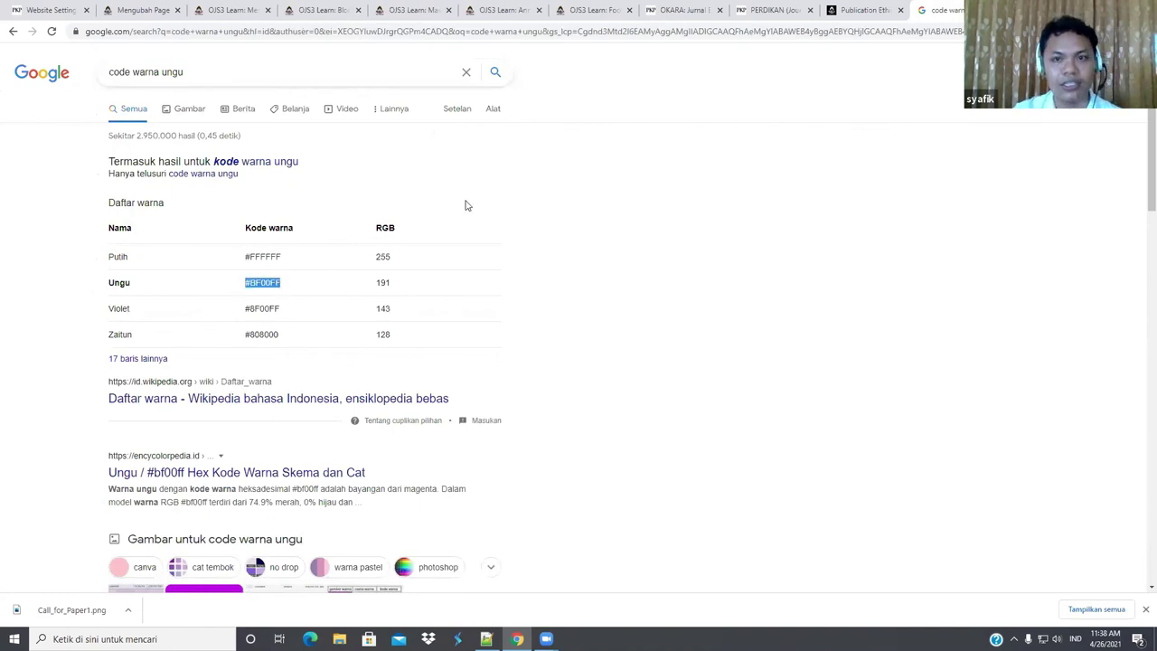
# Replace the Visitors heading's background colour with #BF00FF in the source code and save the visitor block.
pyautogui.click(36, 13)
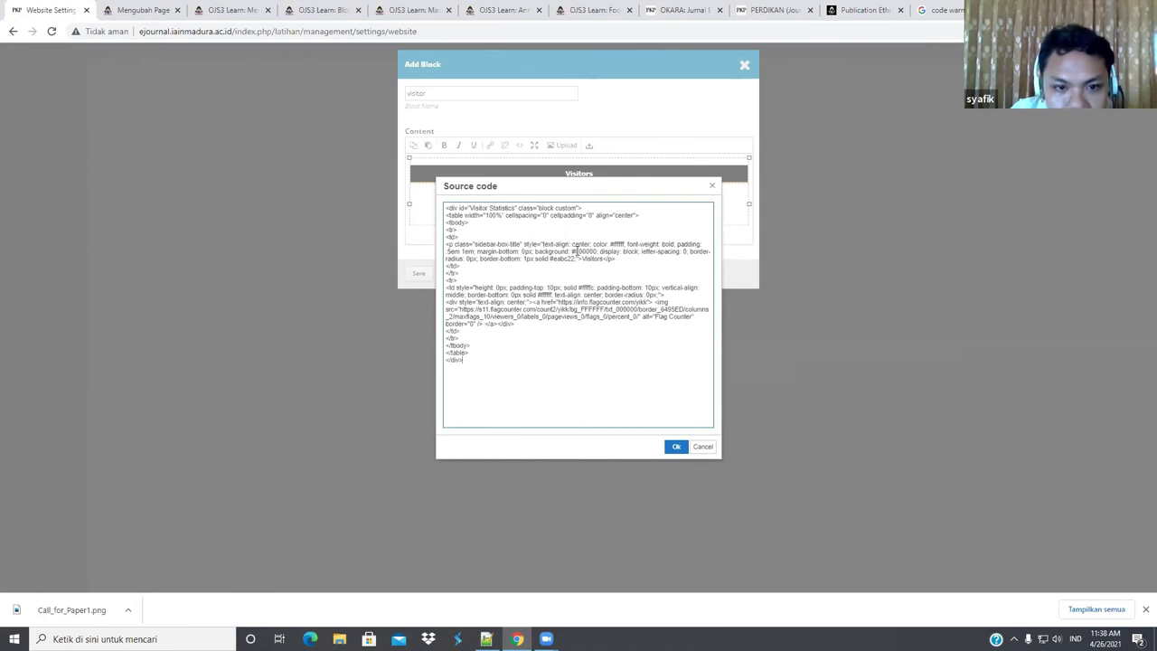
pyautogui.moveTo(596, 252); pyautogui.dragTo(572, 252)
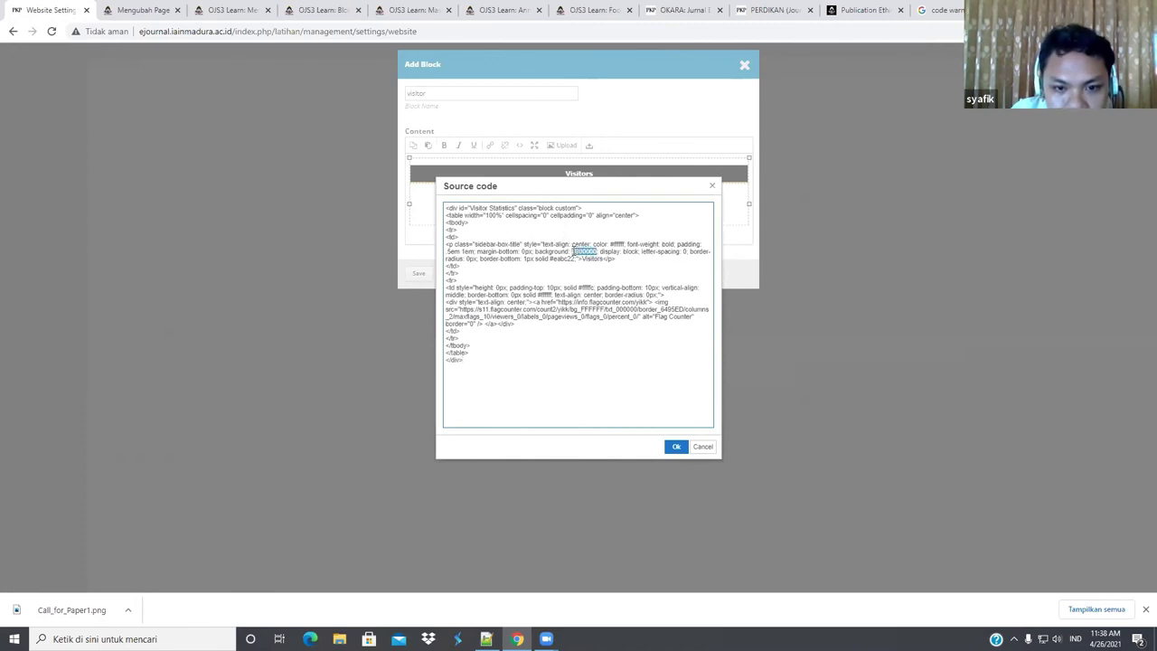
pyautogui.hotkey('ctrl', 'v')
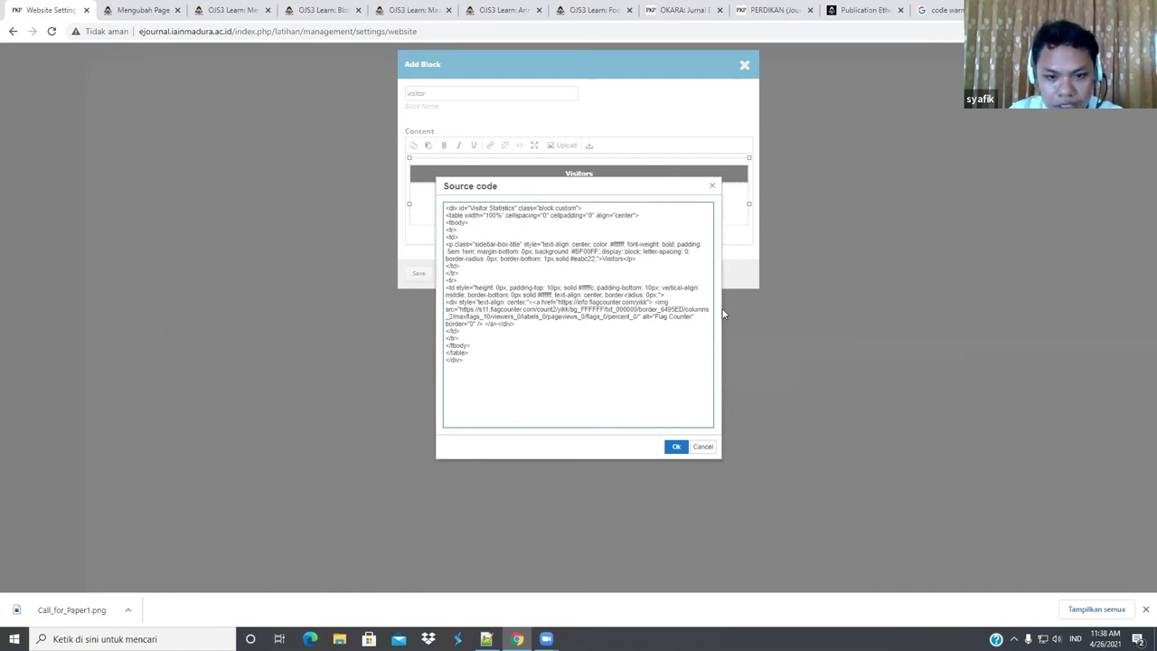
pyautogui.click(676, 449)
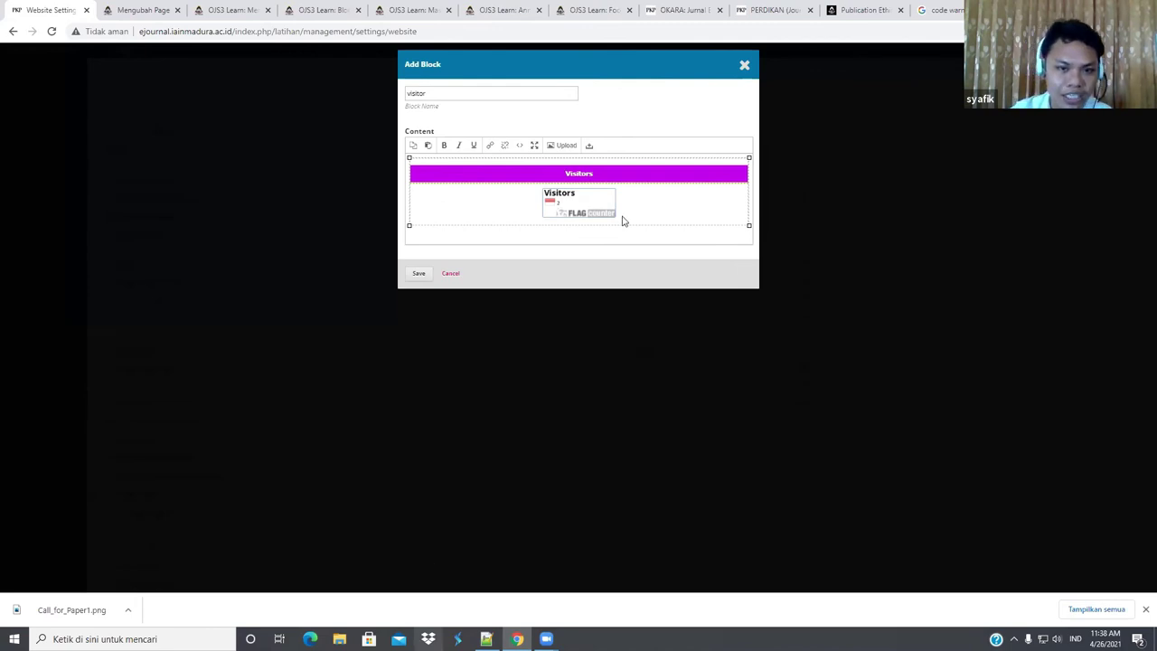
pyautogui.click(421, 281)
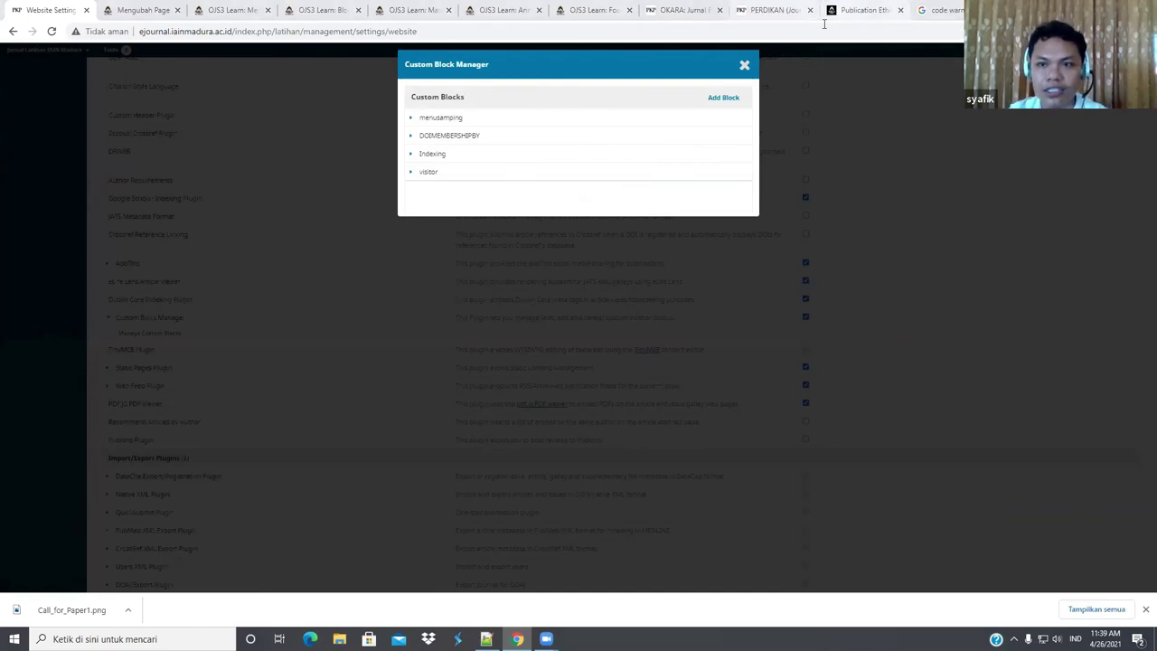
# Examine the Indexed by and Visitors blocks in the sidebar of the journal's Publication Ethics page.
pyautogui.click(860, 10)
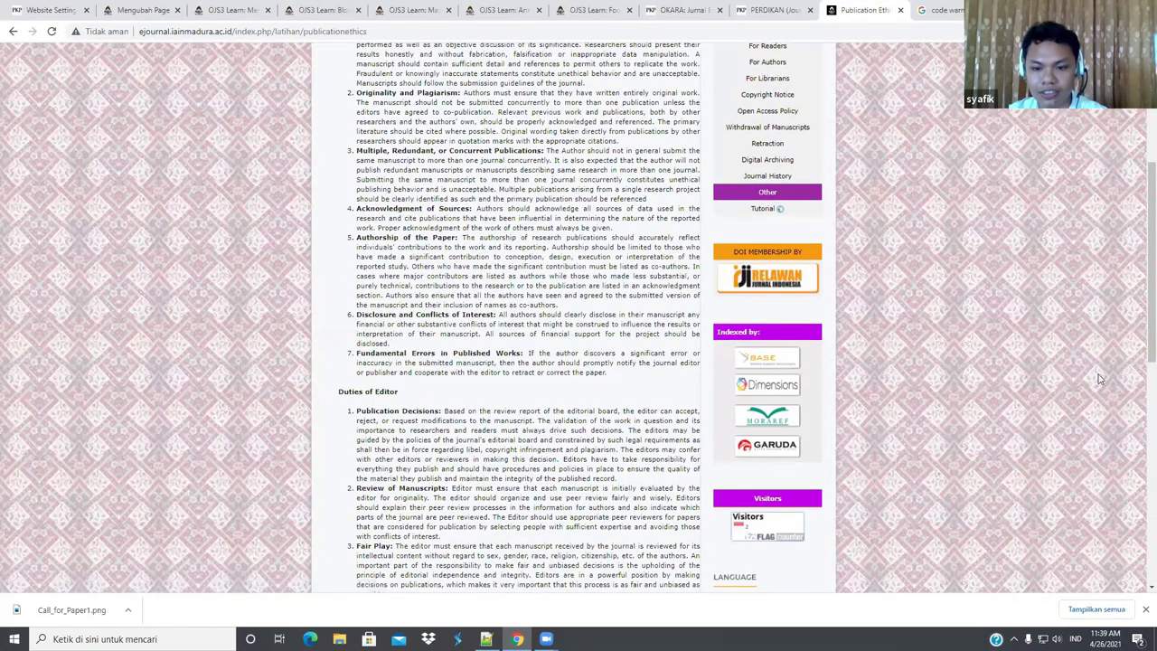
pyautogui.scroll(-2, 875, 466)
pyautogui.scroll(3, 875, 452)
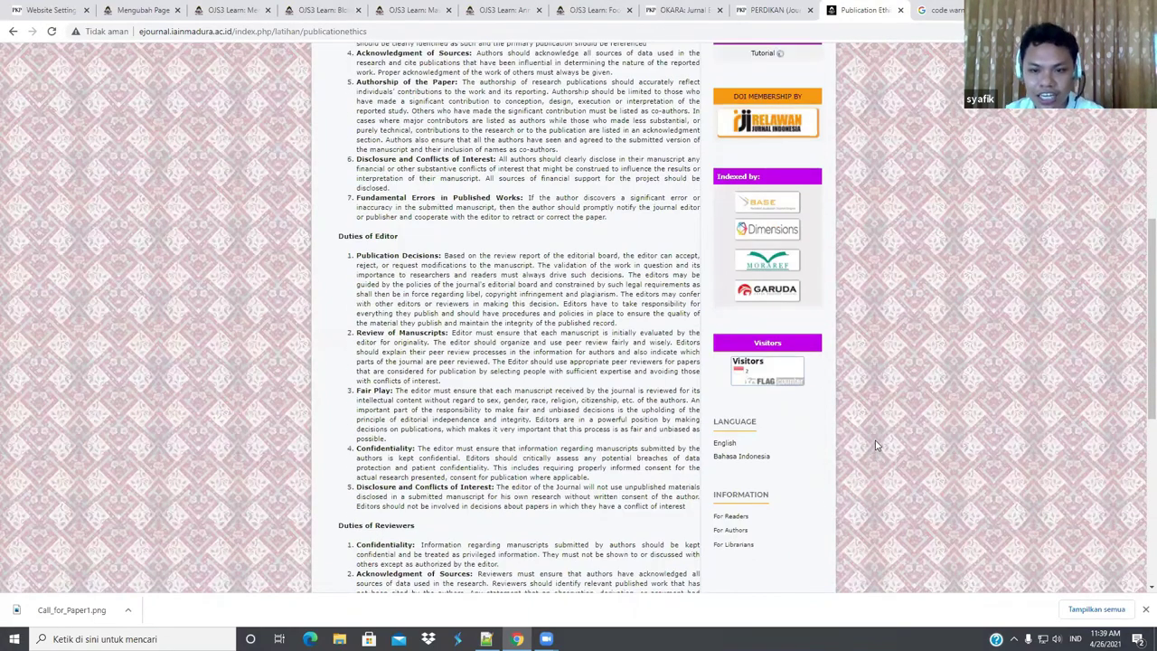
pyautogui.scroll(-2, 785, 359)
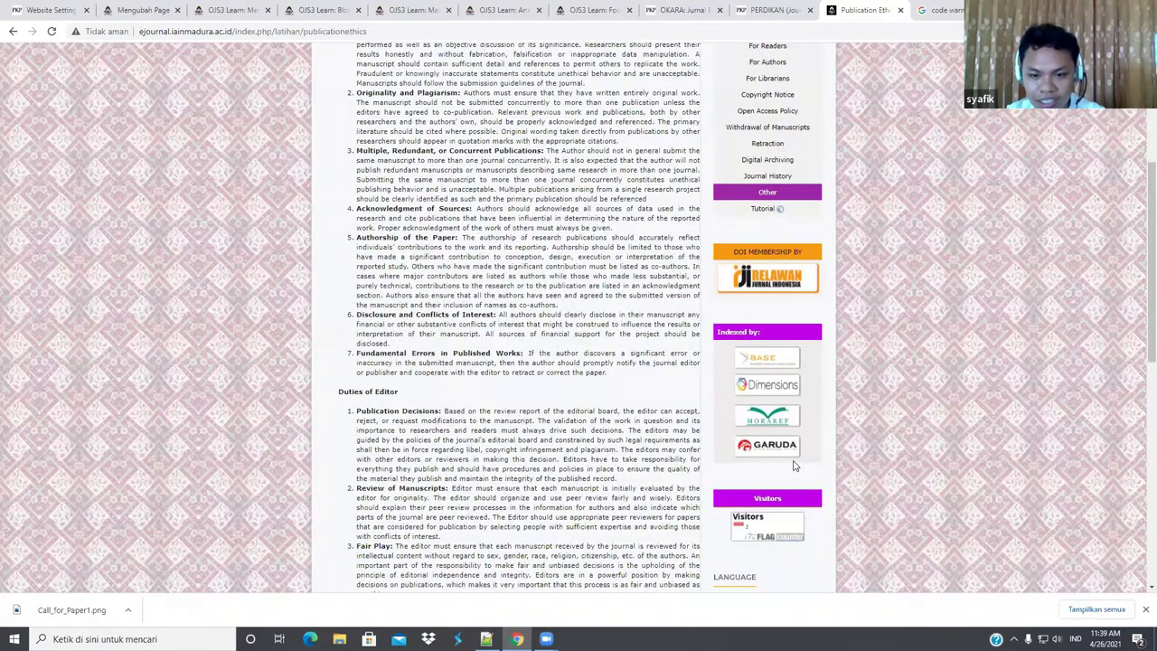
pyautogui.scroll(-3, 795, 466)
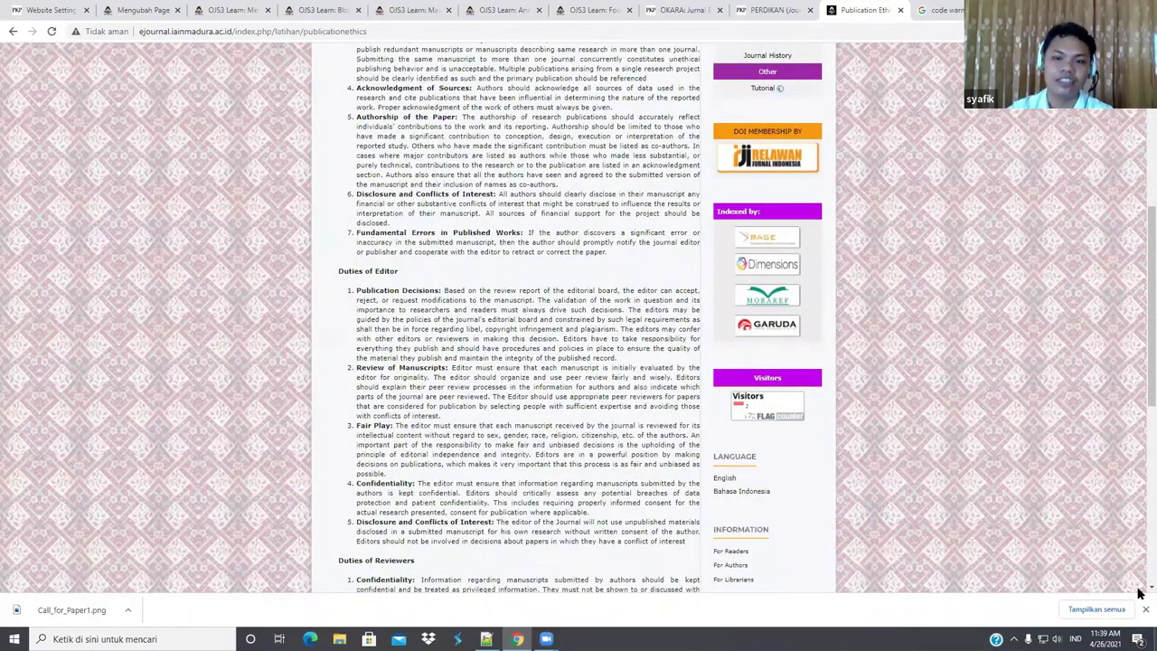
pyautogui.scroll(2, 870, 371)
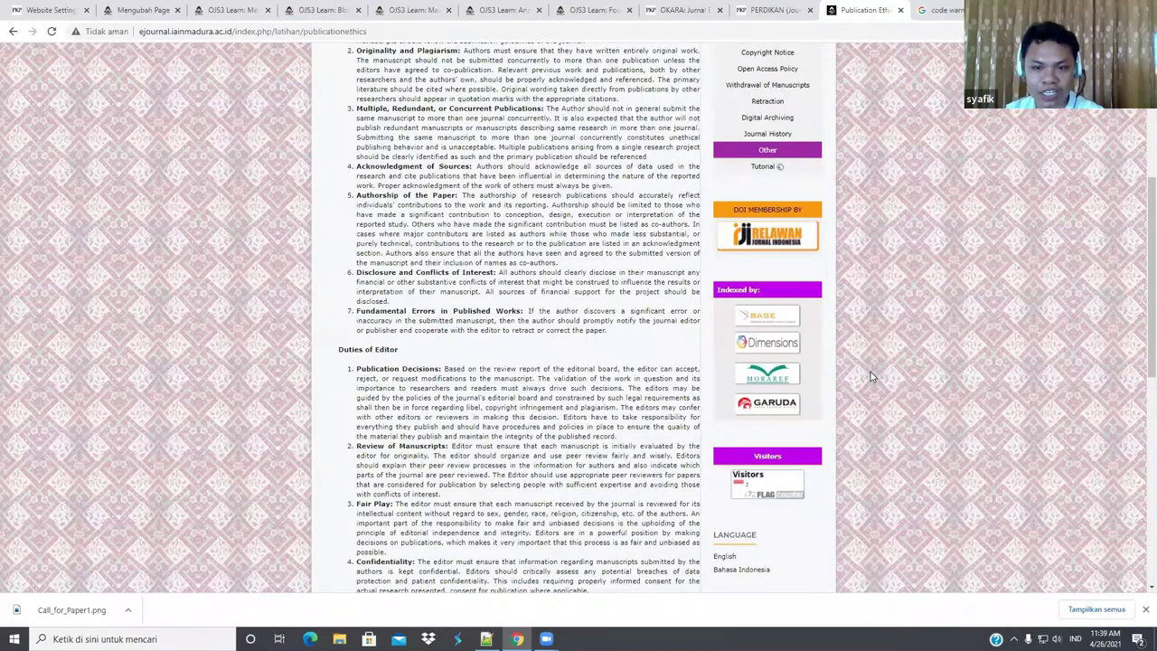
pyautogui.scroll(3, 871, 371)
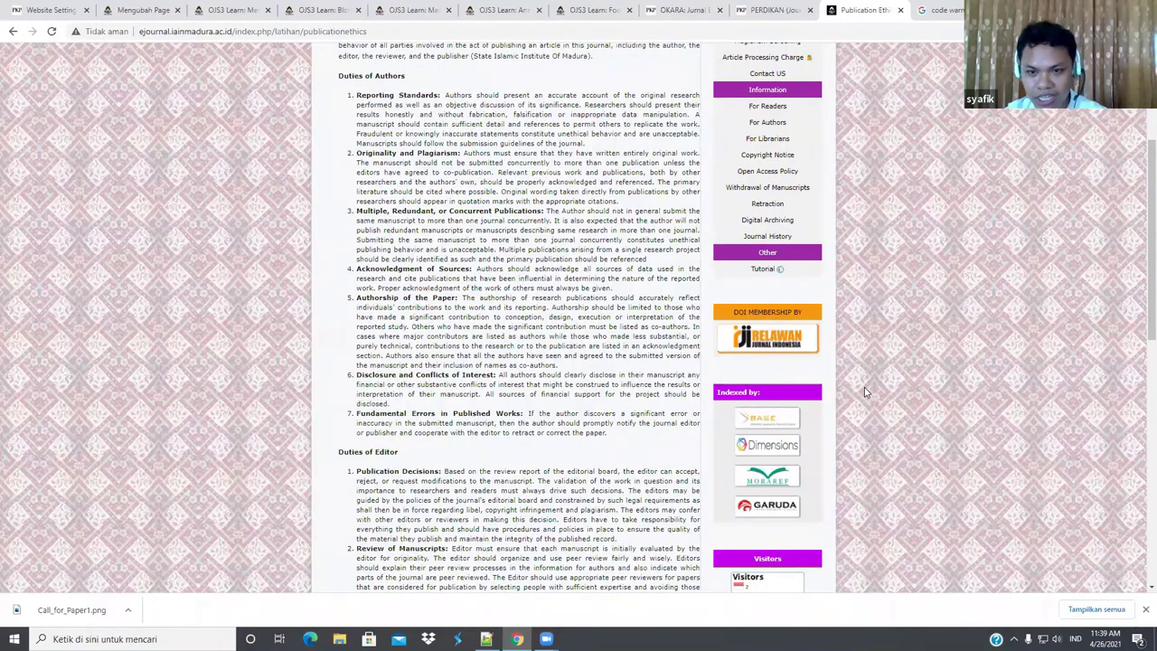
pyautogui.scroll(4, 864, 396)
pyautogui.scroll(-5, 864, 391)
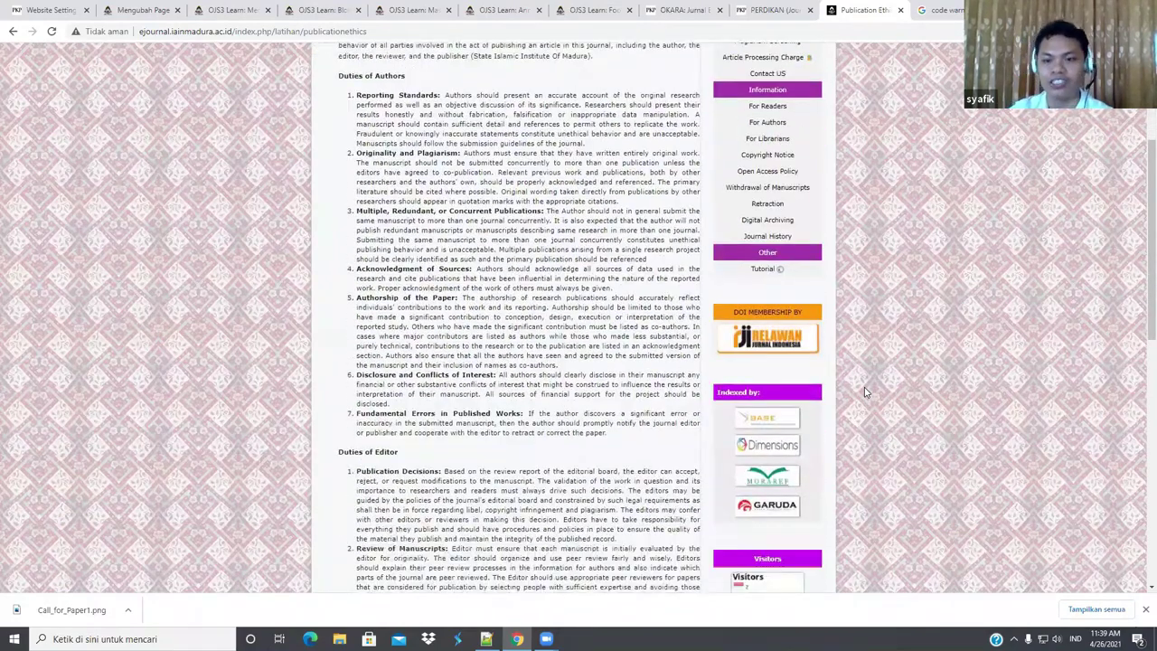